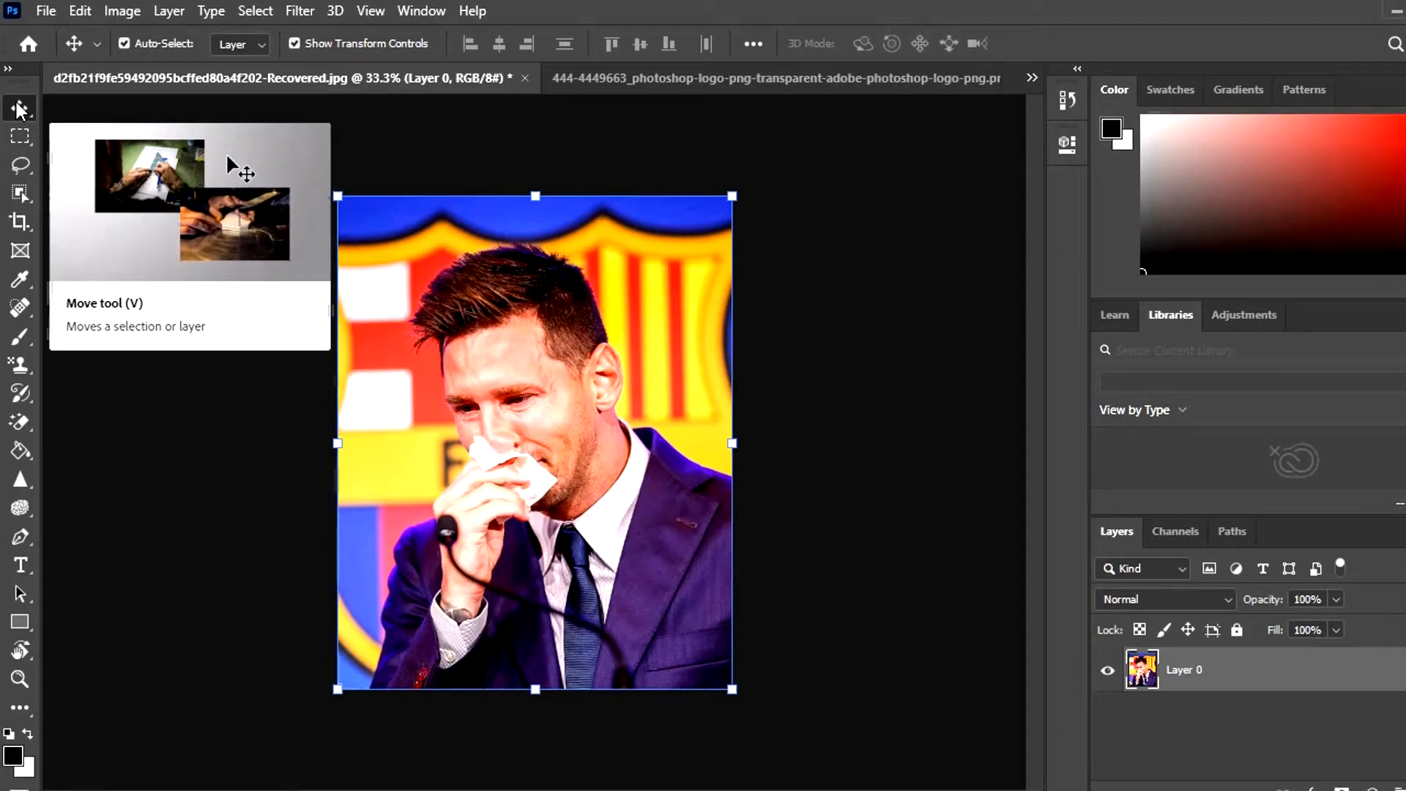
- With the Move tool, bring the Ps logo from its own document into the portrait photo and position it in the photo's upper-right corner
{"action": "right_click", "coordinate": [20, 109]}
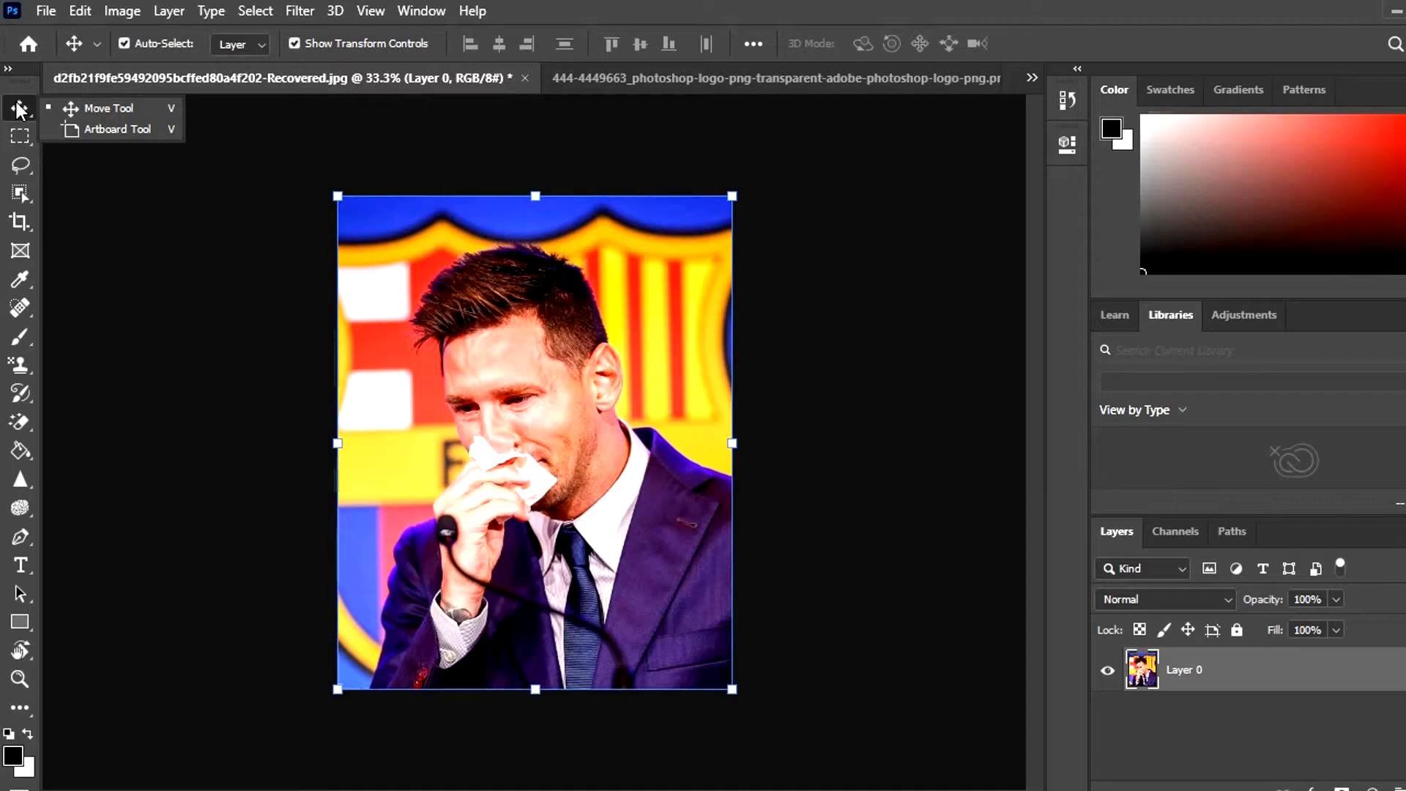
{"action": "left_click", "coordinate": [85, 109]}
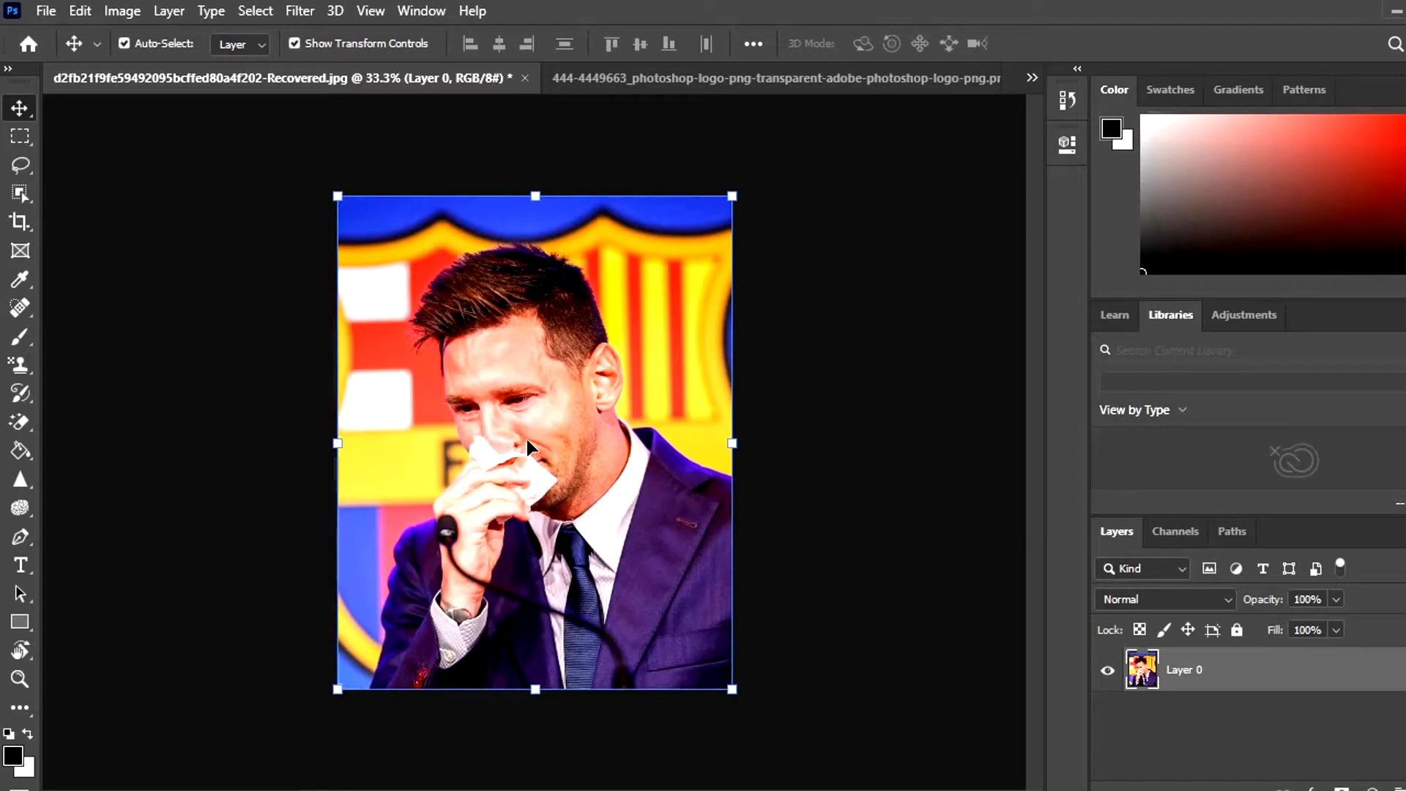
{"action": "key", "text": "ctrl+h"}
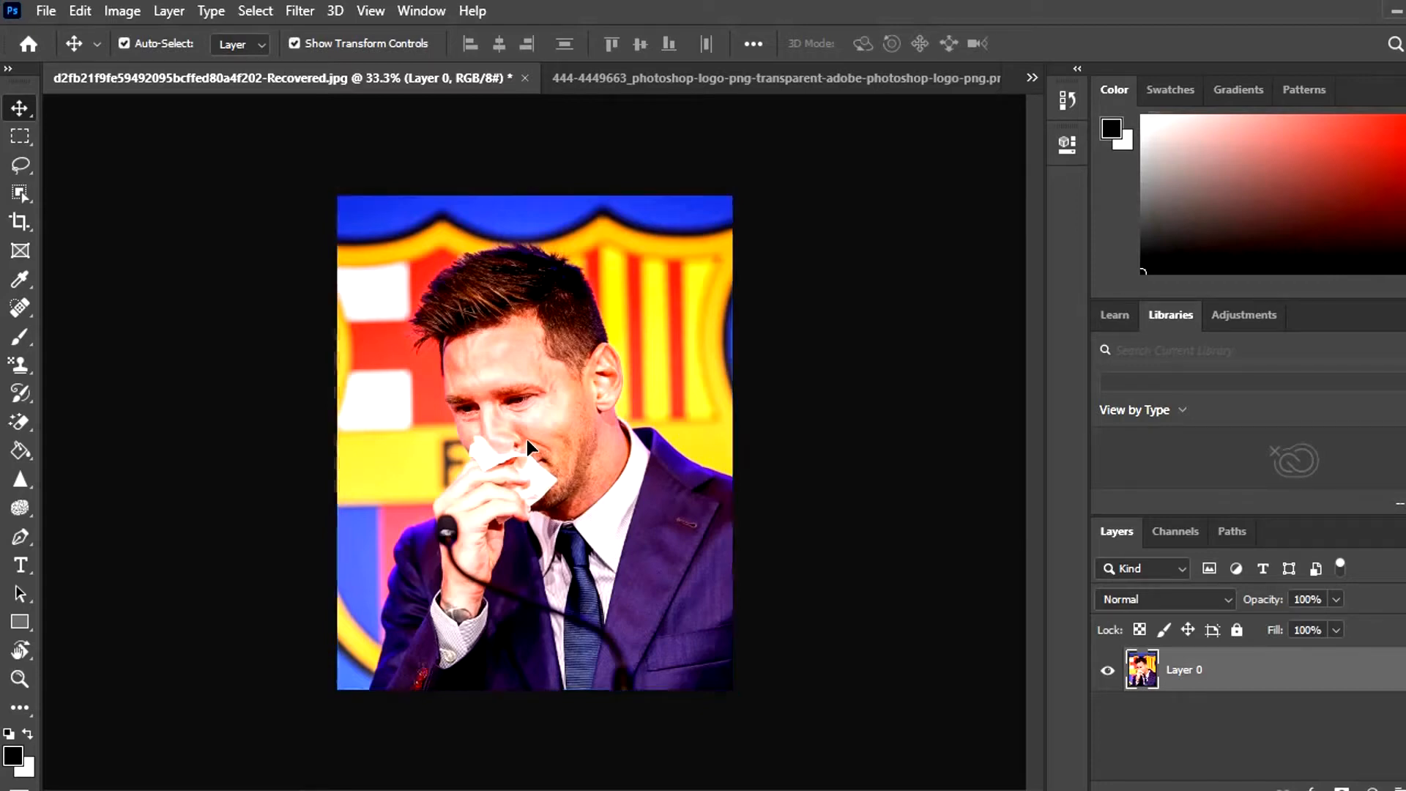
{"action": "mouse_move", "coordinate": [526, 437]}
{"action": "left_mouse_down"}
{"action": "mouse_move", "coordinate": [464, 366]}
{"action": "mouse_move", "coordinate": [591, 350]}
{"action": "mouse_move", "coordinate": [666, 399]}
{"action": "mouse_move", "coordinate": [476, 513]}
{"action": "mouse_move", "coordinate": [538, 527]}
{"action": "mouse_move", "coordinate": [483, 505]}
{"action": "mouse_move", "coordinate": [427, 403]}
{"action": "mouse_move", "coordinate": [556, 379]}
{"action": "mouse_move", "coordinate": [670, 396]}
{"action": "mouse_move", "coordinate": [640, 356]}
{"action": "mouse_move", "coordinate": [596, 392]}
{"action": "mouse_move", "coordinate": [586, 461]}
{"action": "mouse_move", "coordinate": [530, 441]}
{"action": "left_mouse_up"}
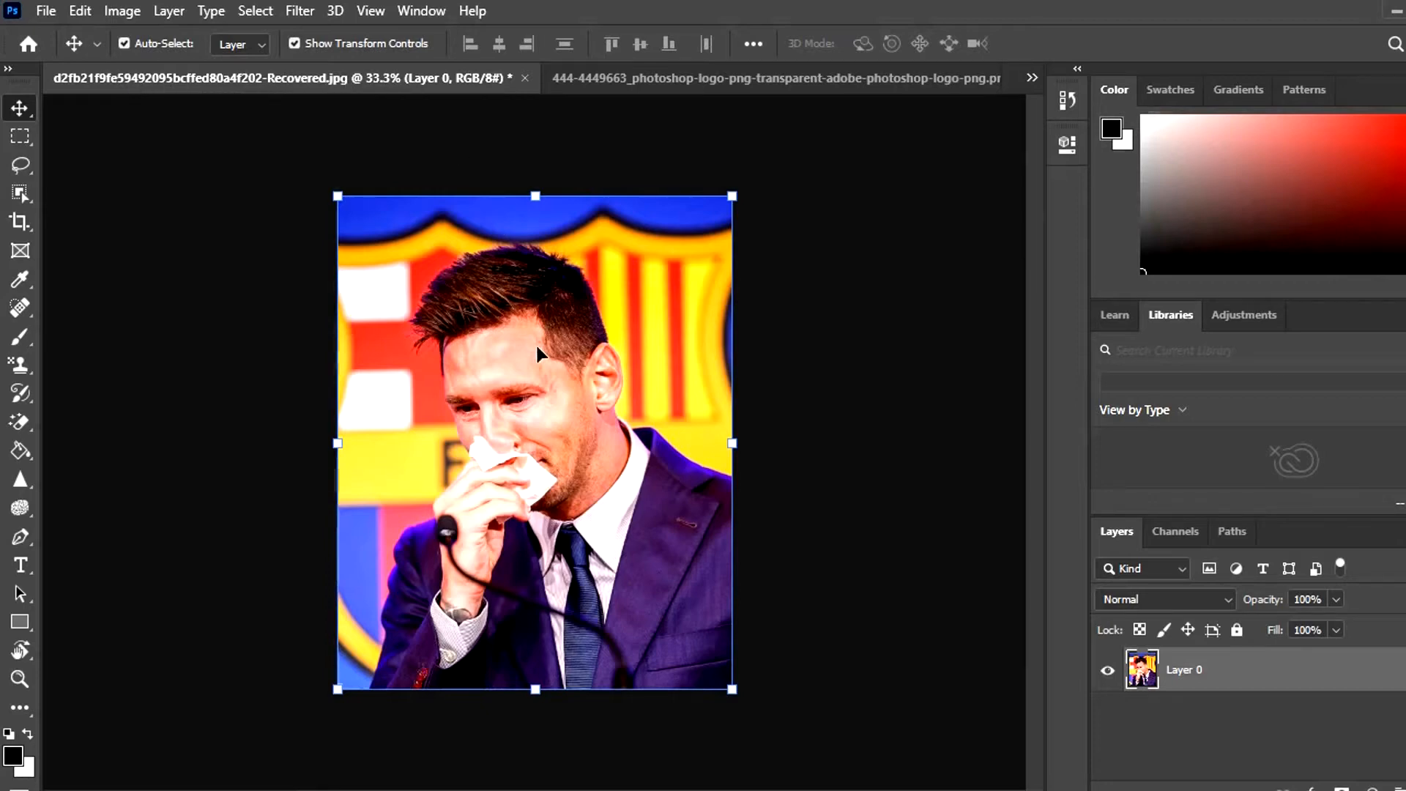
{"action": "left_click", "coordinate": [788, 76]}
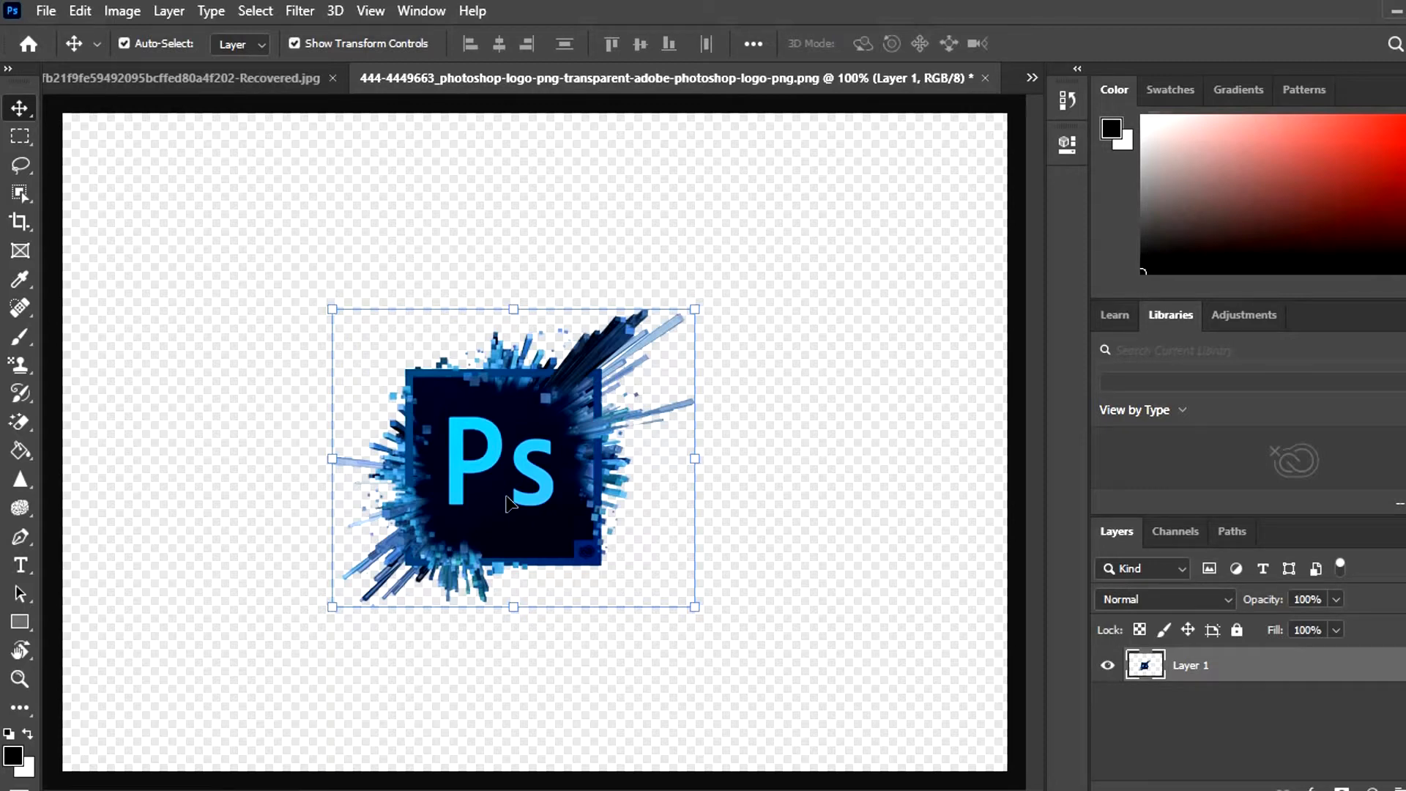
{"action": "left_click_drag", "start_coordinate": [510, 504], "coordinate": [261, 280]}
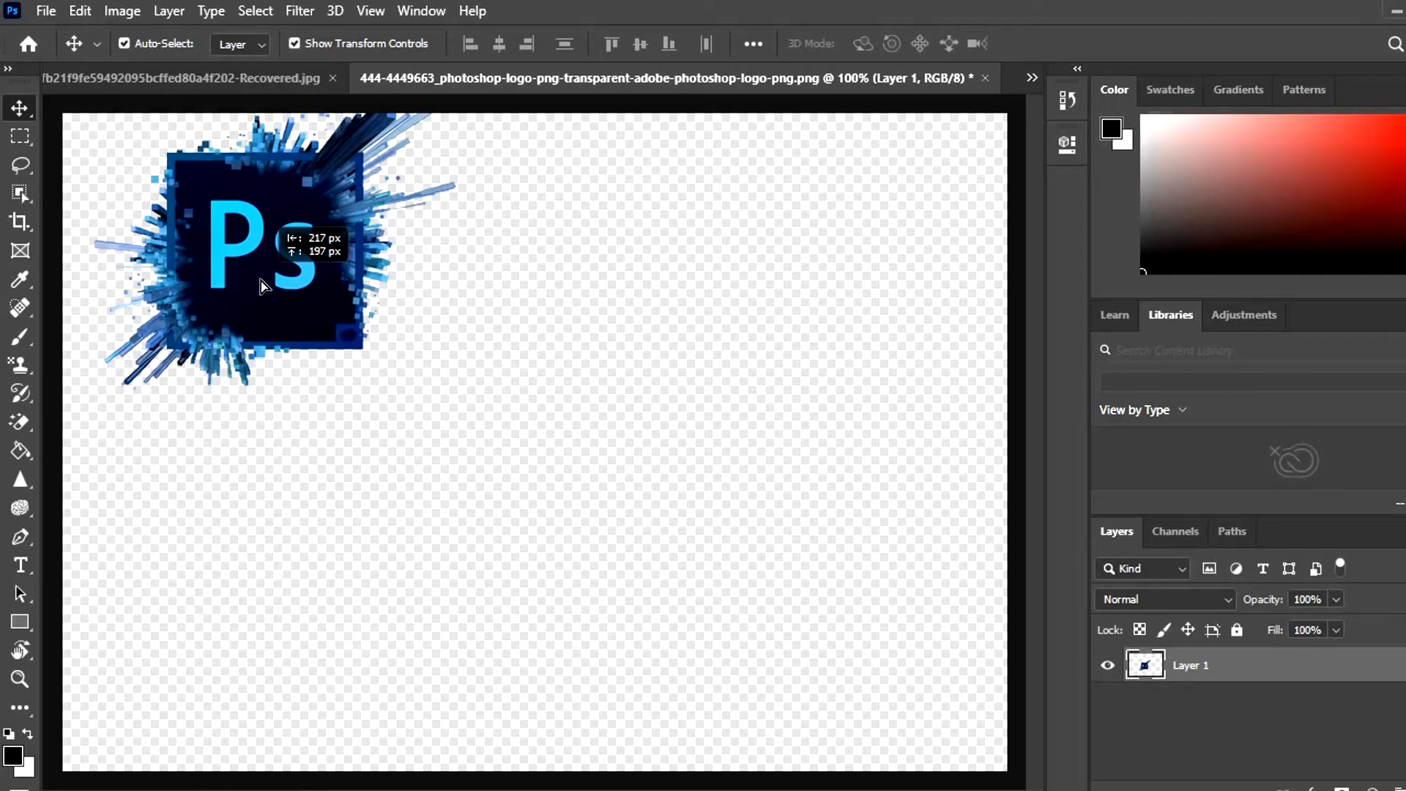
{"action": "left_click_drag", "start_coordinate": [261, 280], "coordinate": [195, 76]}
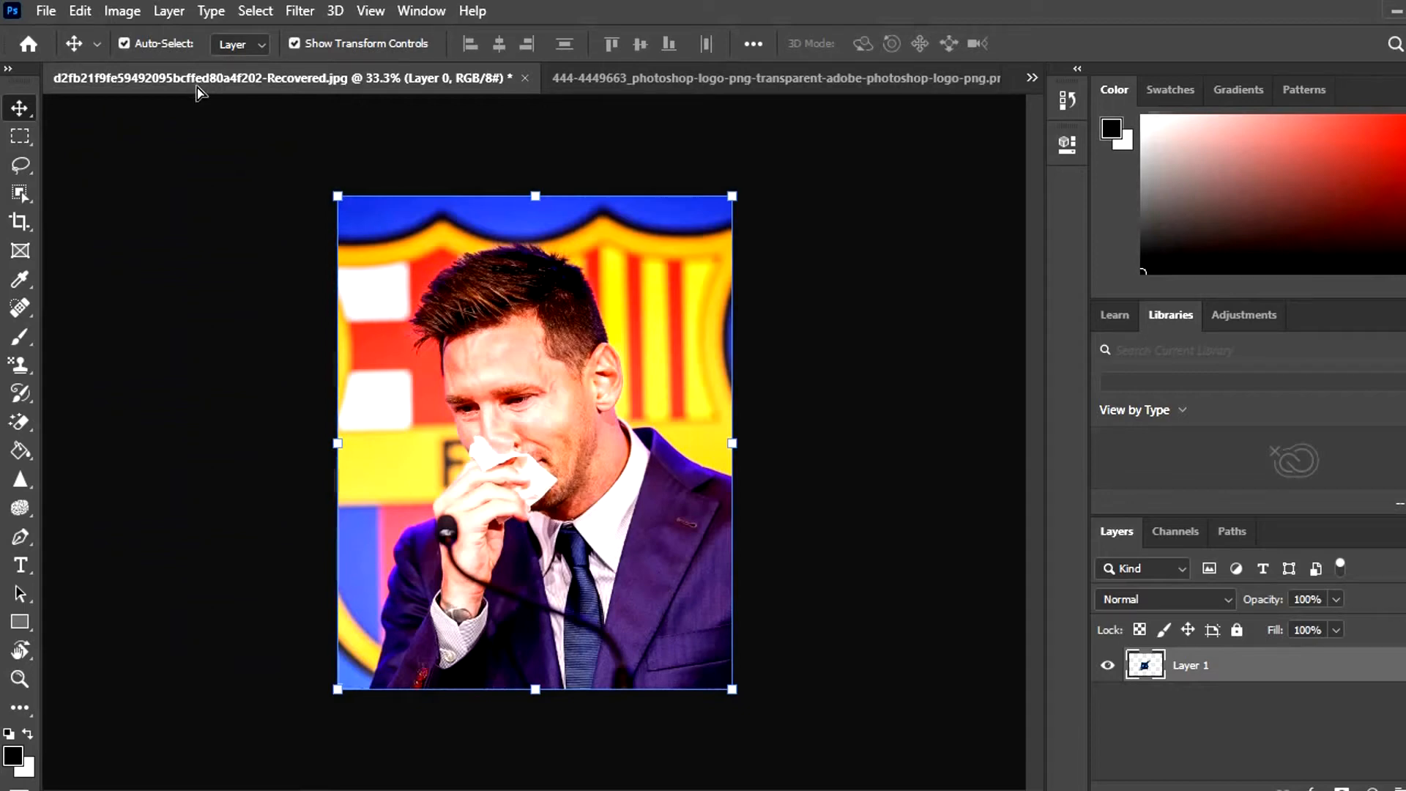
{"action": "left_click_drag", "start_coordinate": [319, 214], "coordinate": [508, 380]}
{"action": "left_click_drag", "start_coordinate": [561, 426], "coordinate": [563, 426]}
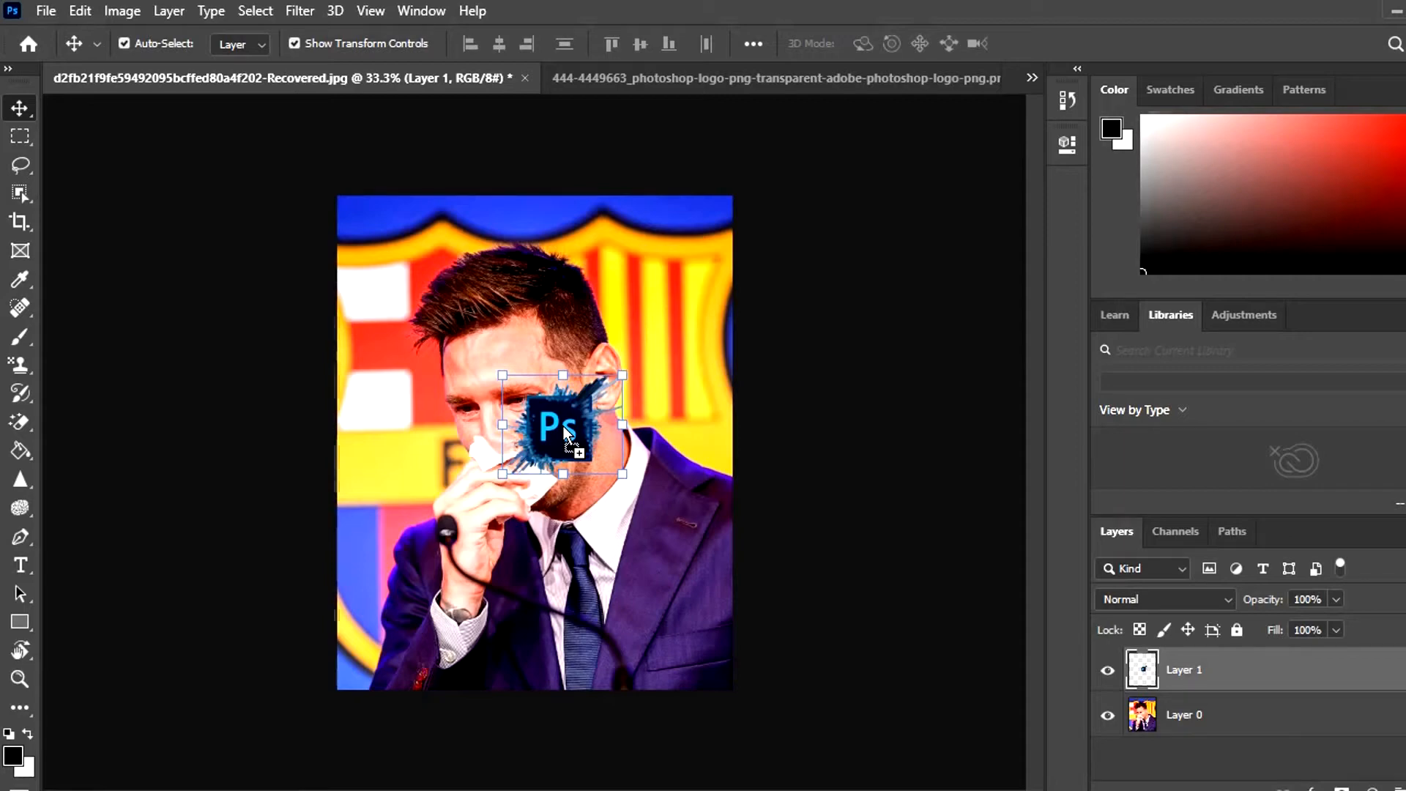
{"action": "left_click_drag", "start_coordinate": [564, 426], "coordinate": [684, 657]}
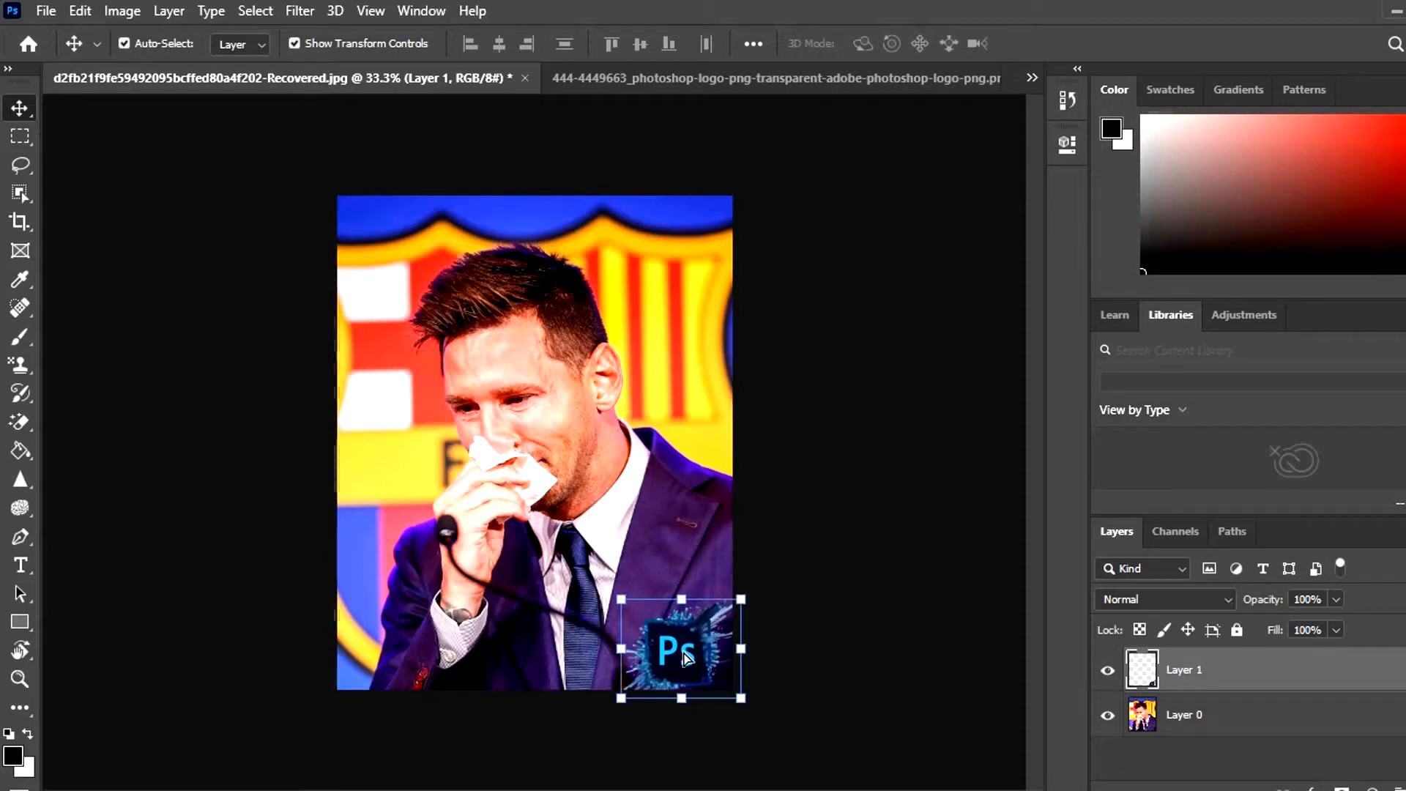
{"action": "left_click_drag", "start_coordinate": [686, 656], "coordinate": [696, 253]}
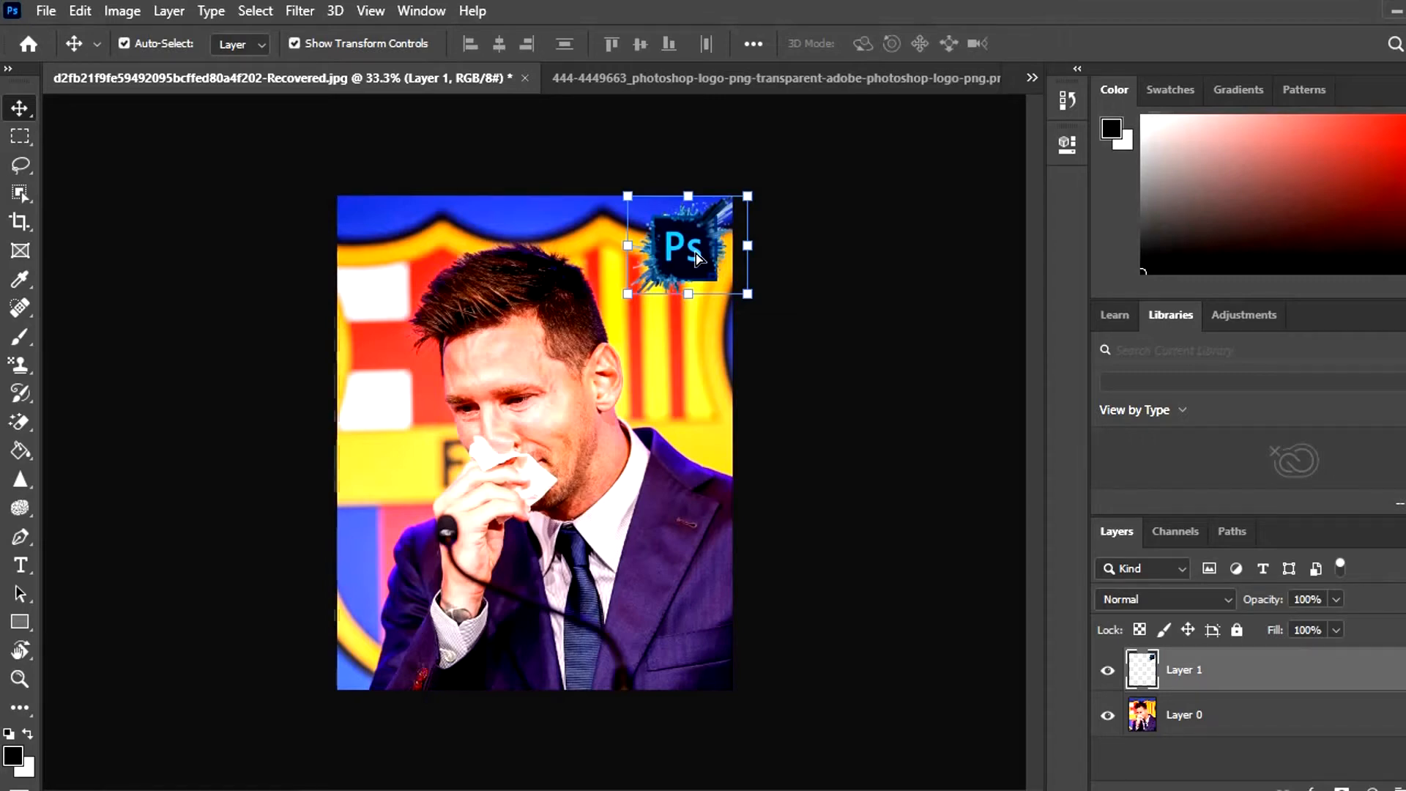
- Undo the logo's repositioning and its placement in the portrait photo, and return to the Move tool
{"action": "right_click", "coordinate": [15, 108]}
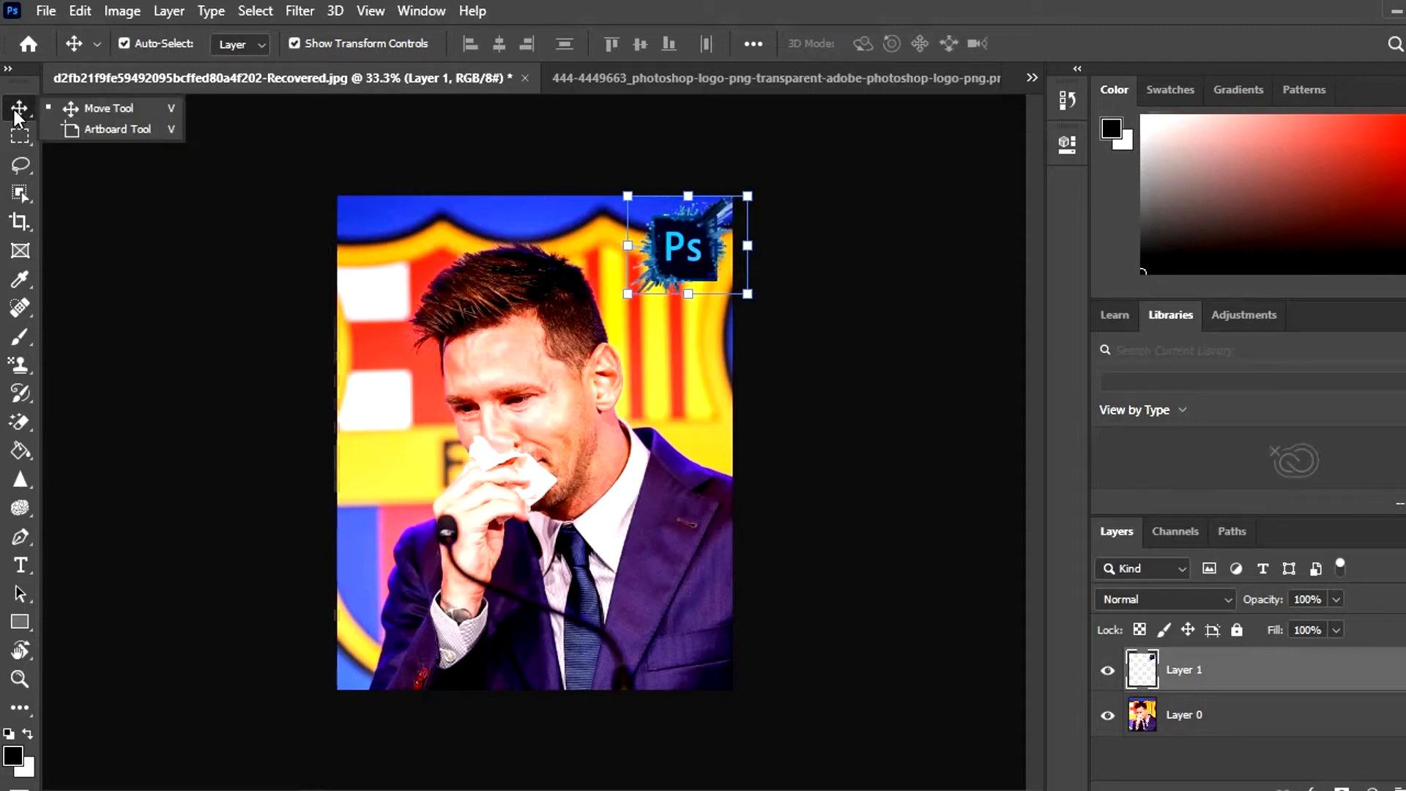
{"action": "left_click", "coordinate": [94, 129]}
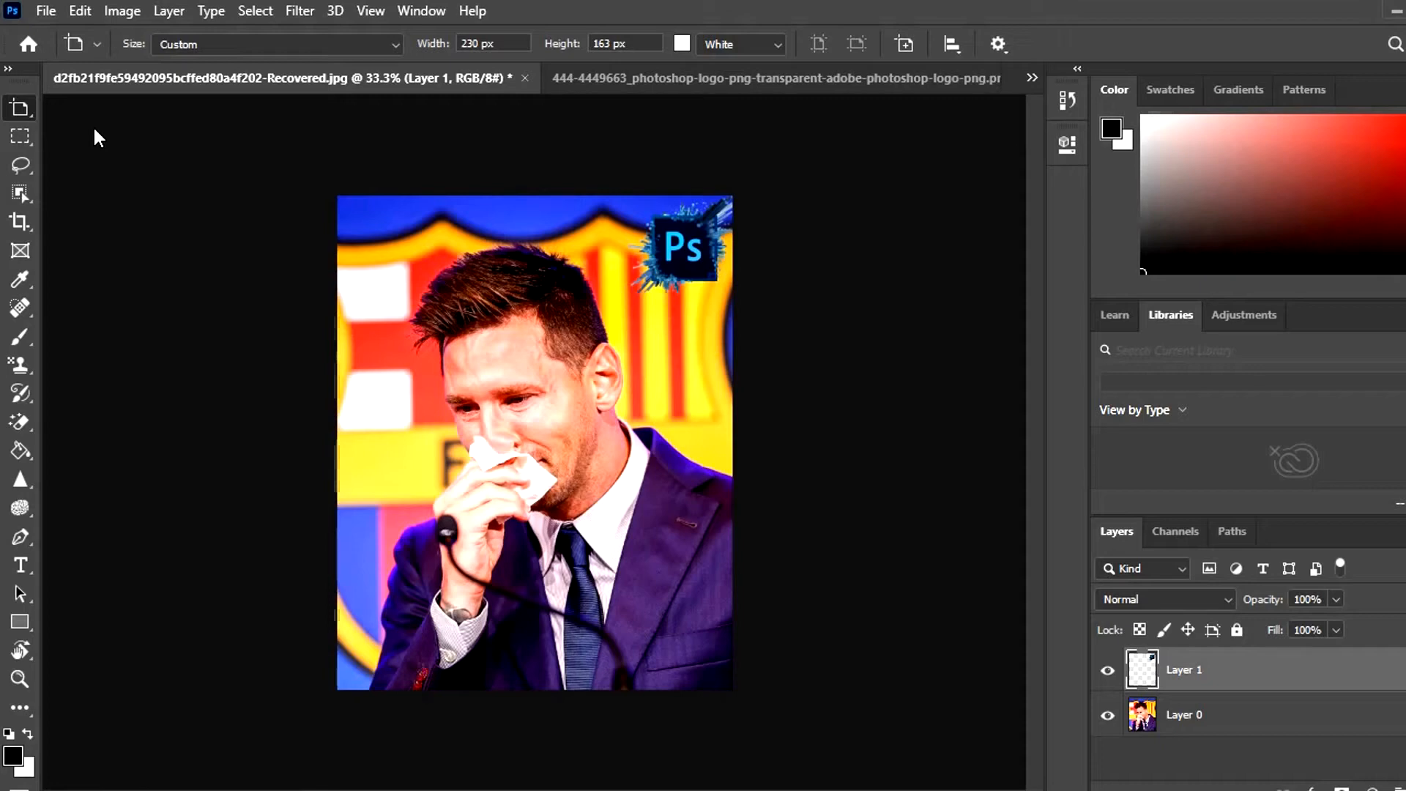
{"action": "key", "text": "ctrl+z"}
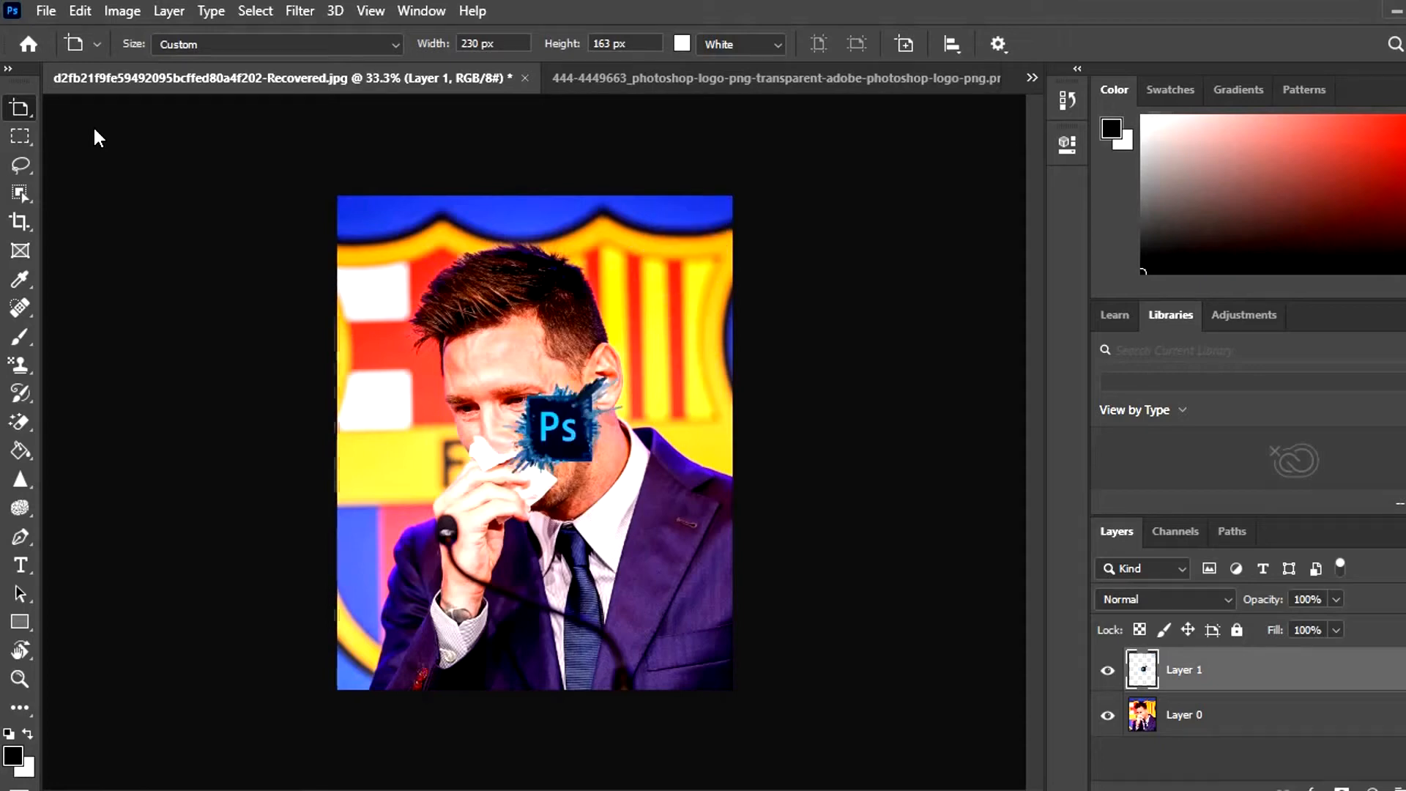
{"action": "key", "text": "ctrl+z"}
{"action": "key", "text": "v"}
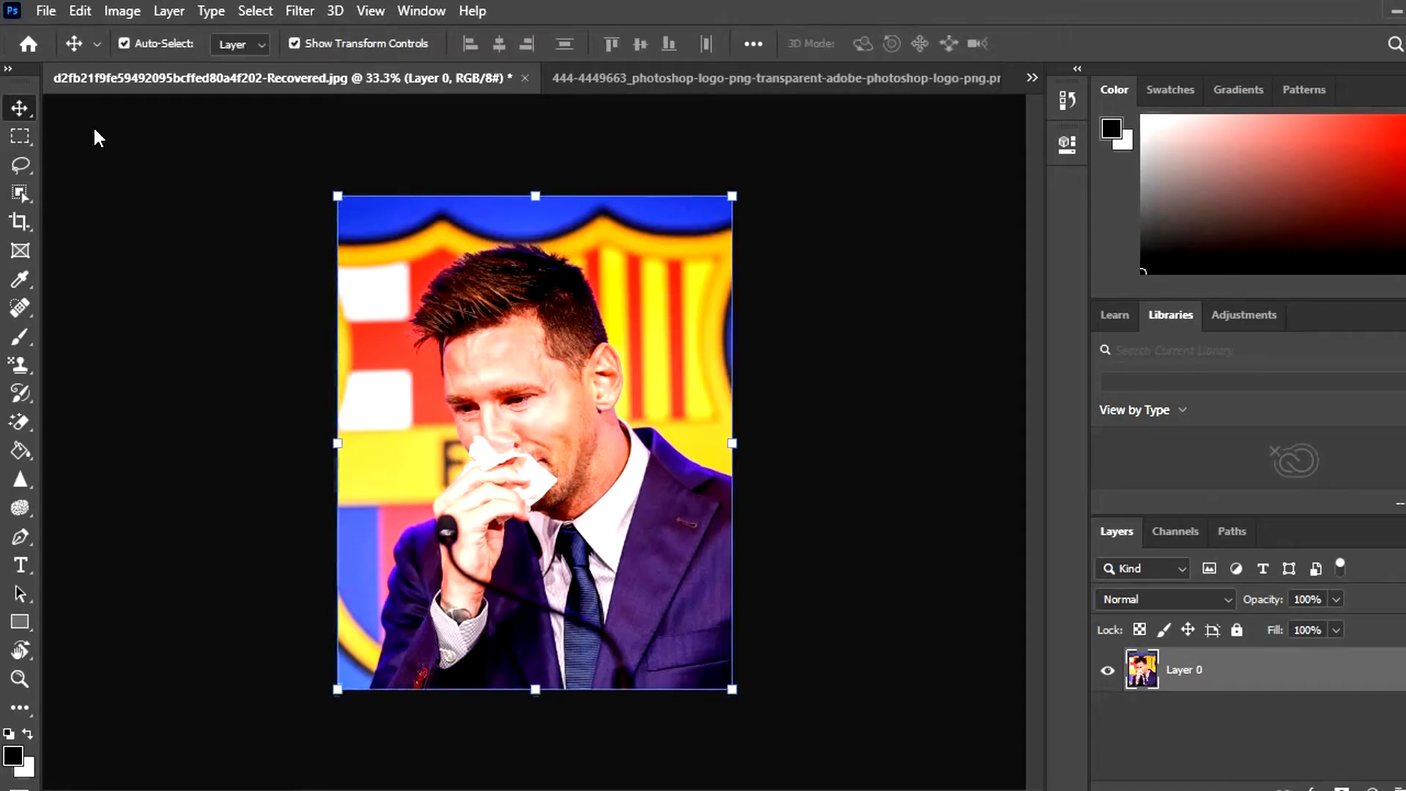
- Draw an artboard about 744 × 708 px around the man's face in the portrait photo with the Artboard tool
{"action": "right_click", "coordinate": [24, 108]}
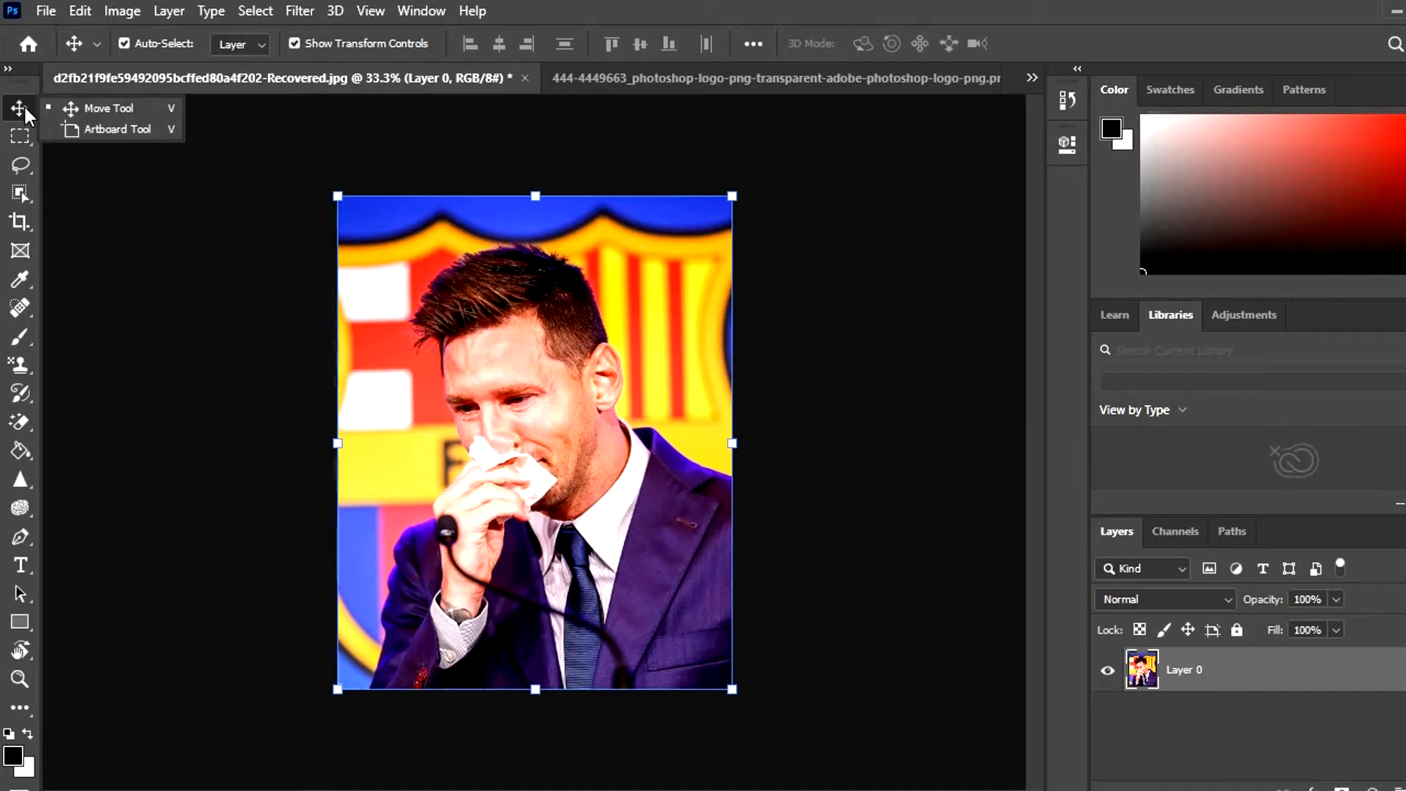
{"action": "left_click", "coordinate": [78, 130]}
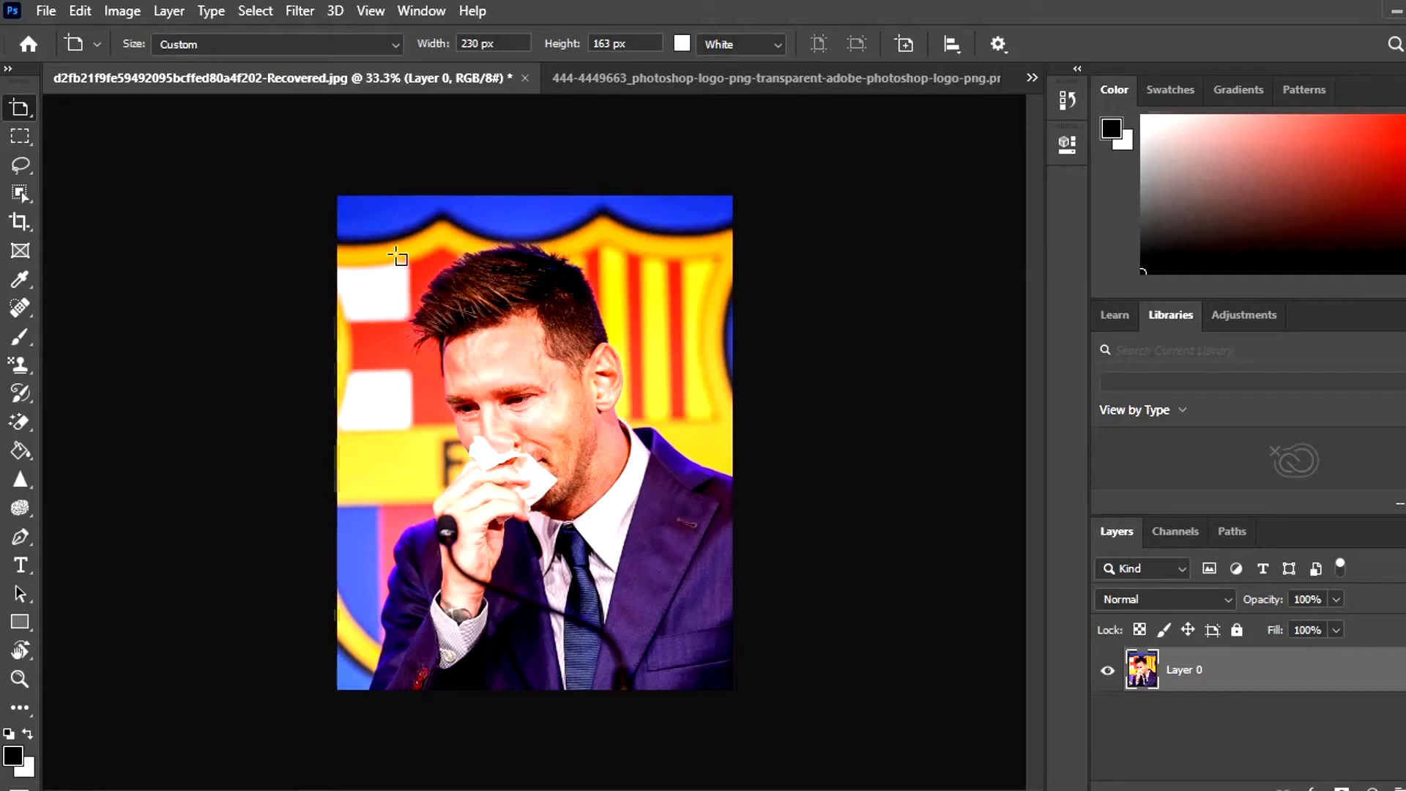
{"action": "left_click_drag", "start_coordinate": [397, 255], "coordinate": [670, 517]}
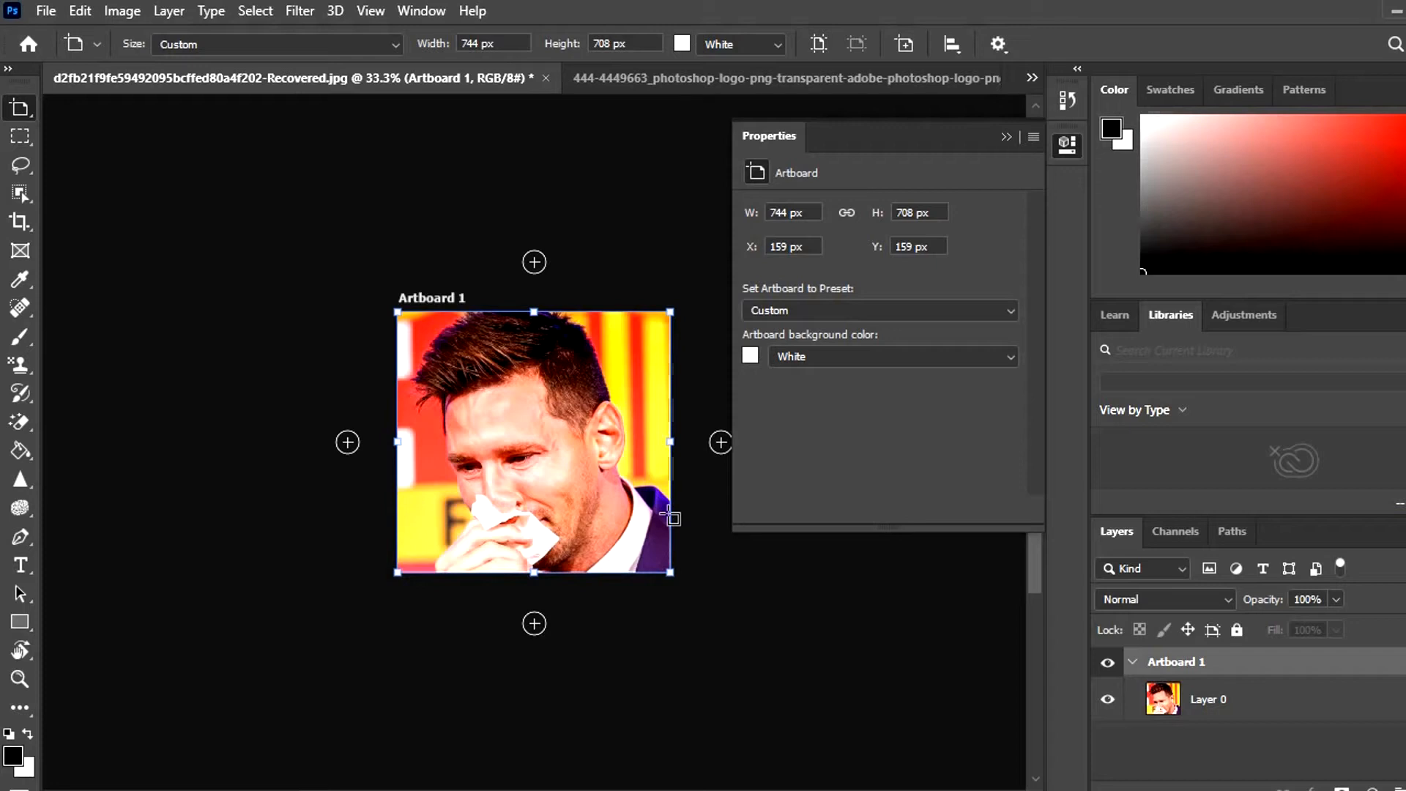
{"action": "left_click", "coordinate": [1006, 138]}
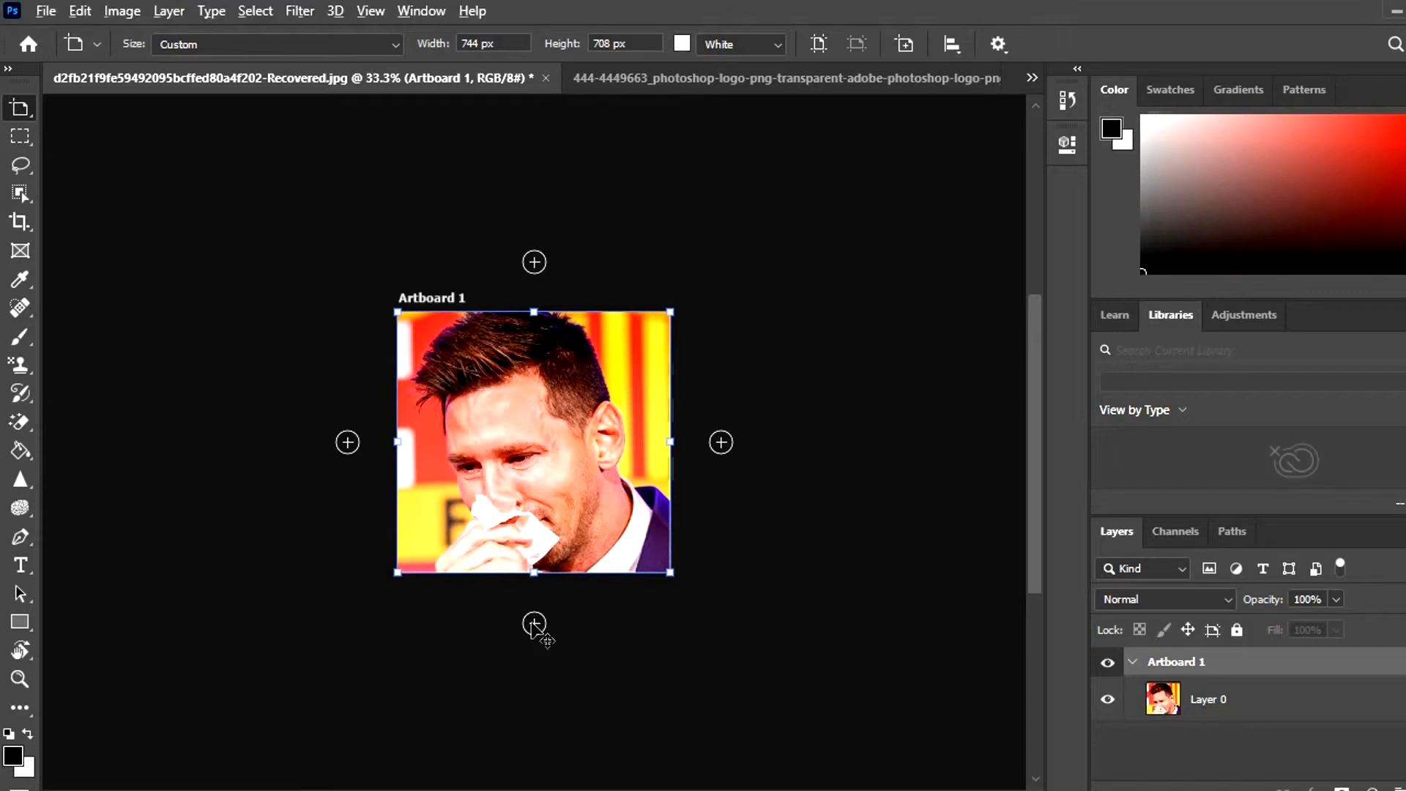
- Duplicate the artboard with its contents below the original and add three blank artboards: below the copy, beside that one, and above the last
{"action": "left_click", "coordinate": [534, 624], "text": "alt"}
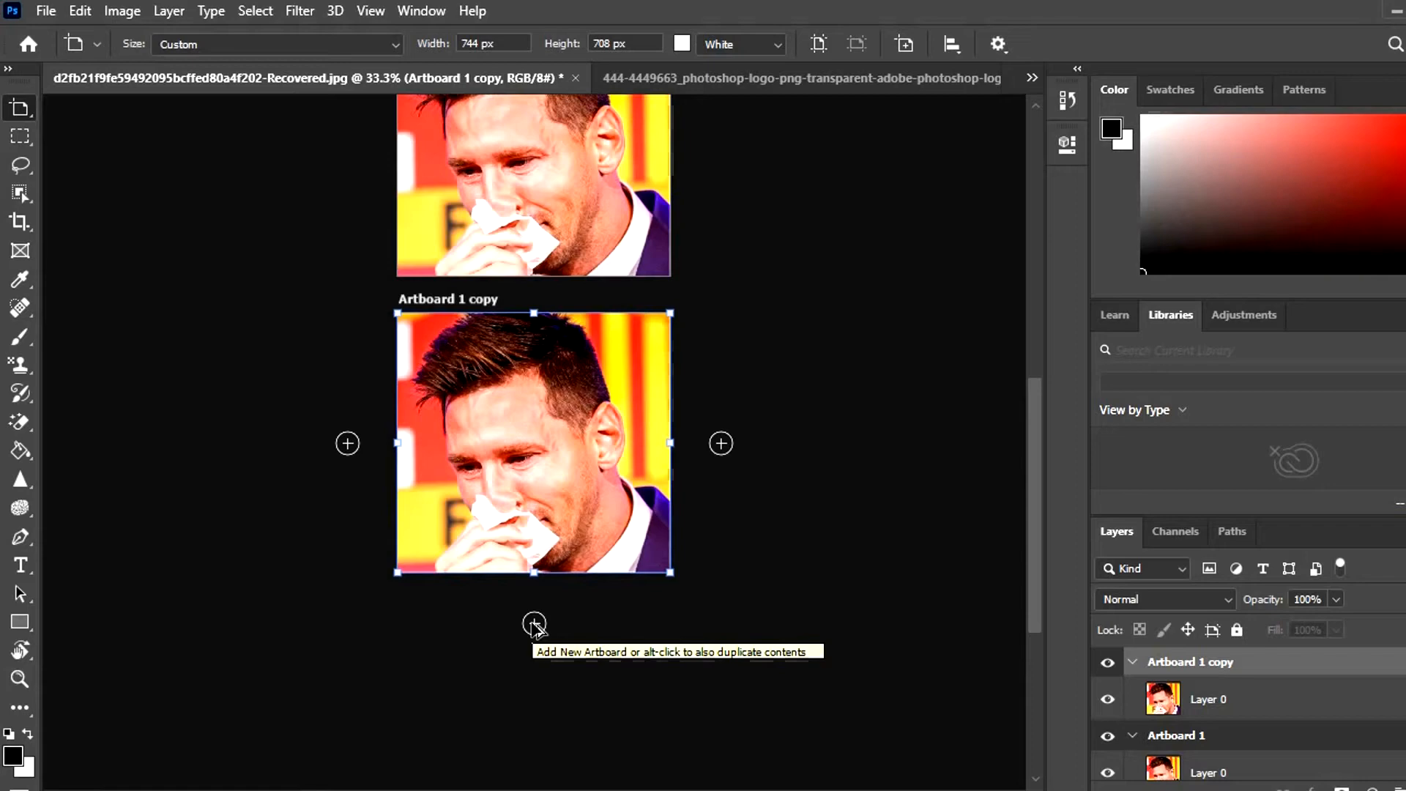
{"action": "left_click", "coordinate": [534, 624]}
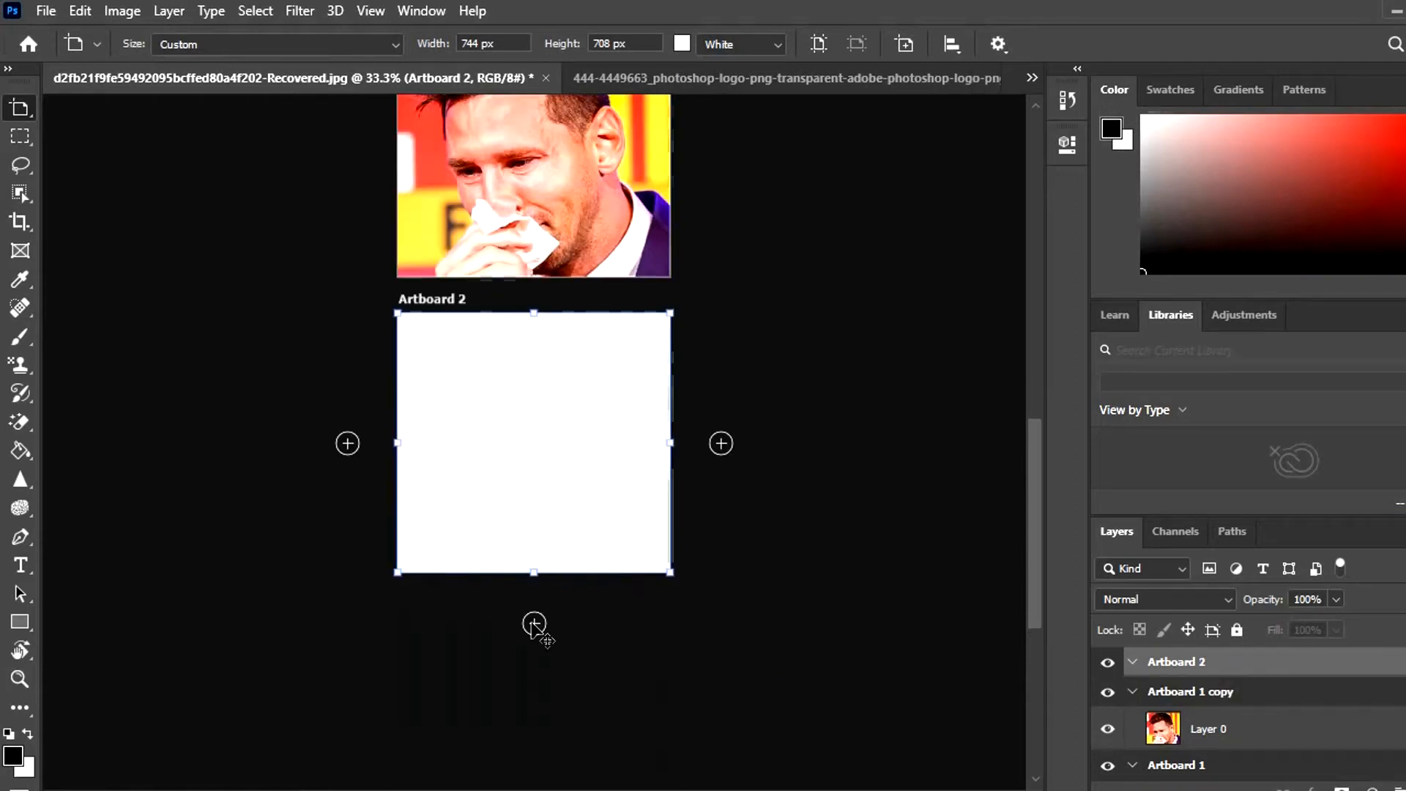
{"action": "left_click", "coordinate": [721, 444]}
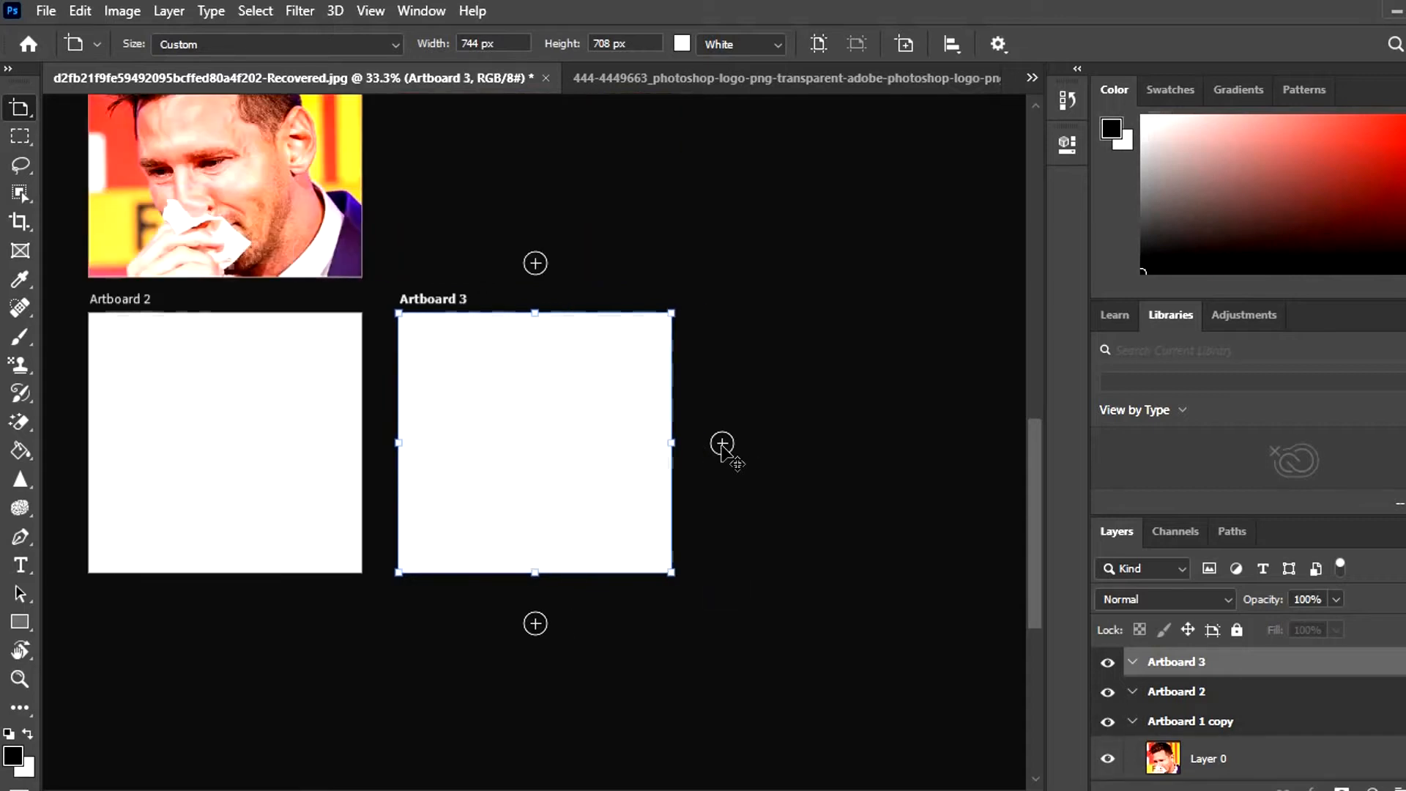
{"action": "left_click", "coordinate": [537, 267]}
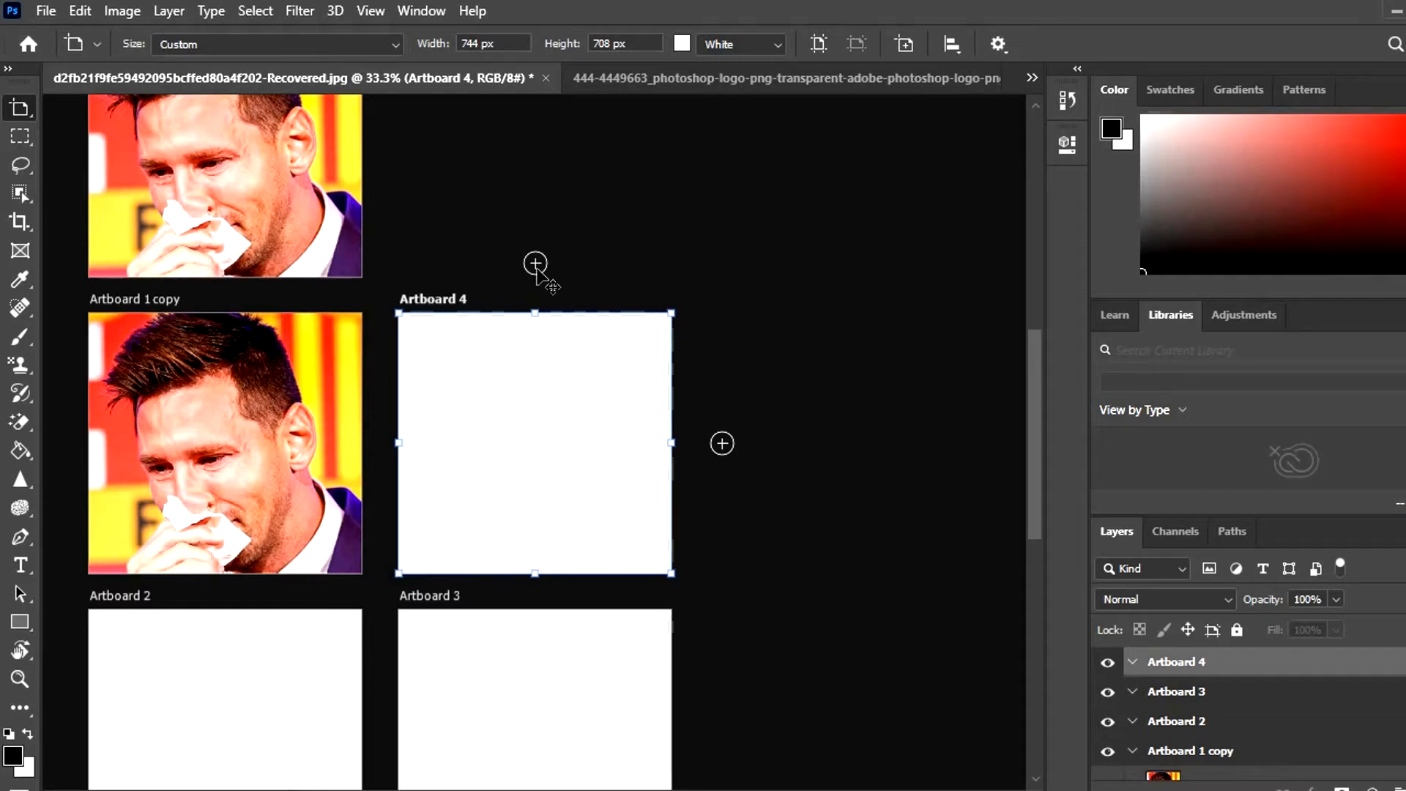
- Delete the three blank artboards and undo the artboard changes back to the plain portrait photo
{"action": "key", "text": "Delete"}
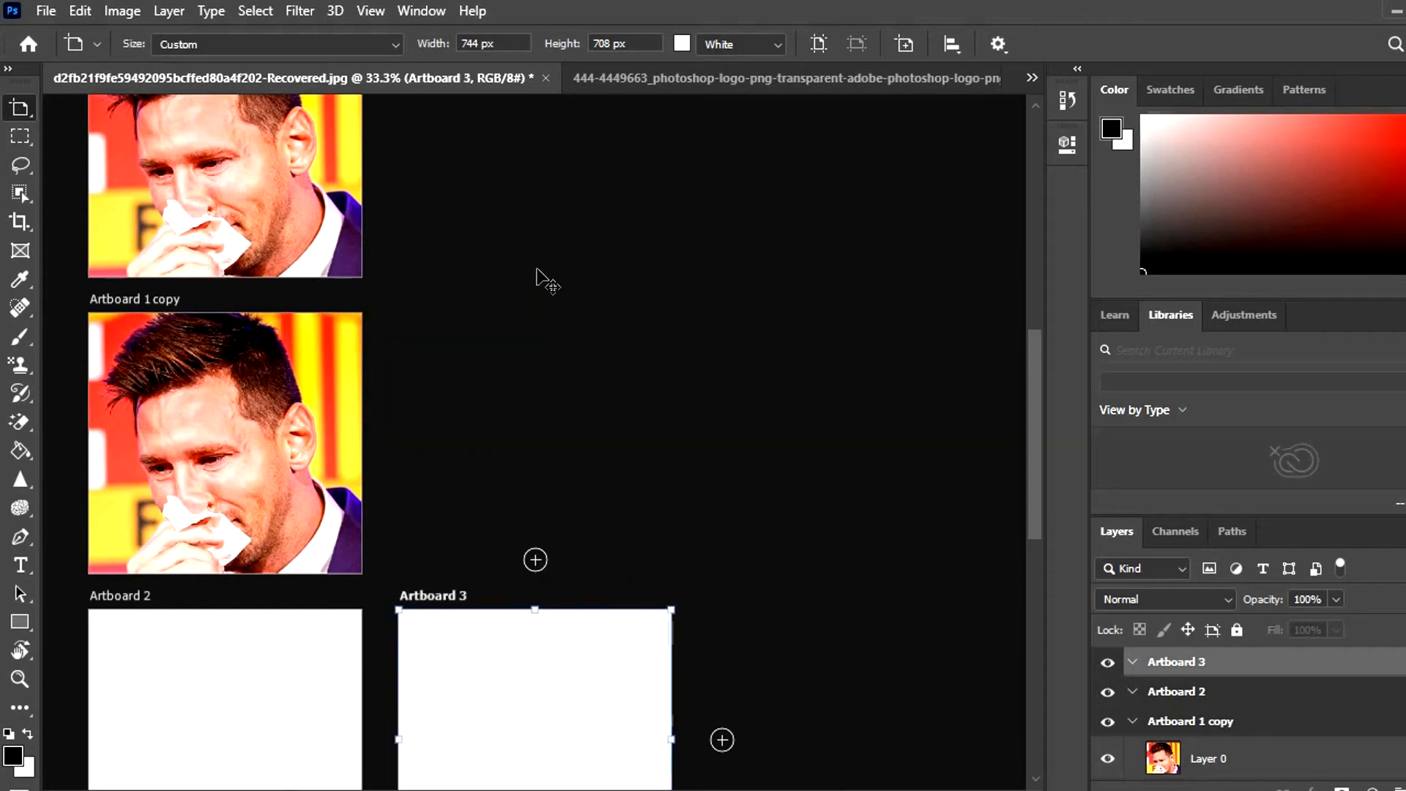
{"action": "key", "text": "Delete"}
{"action": "key", "text": "Delete"}
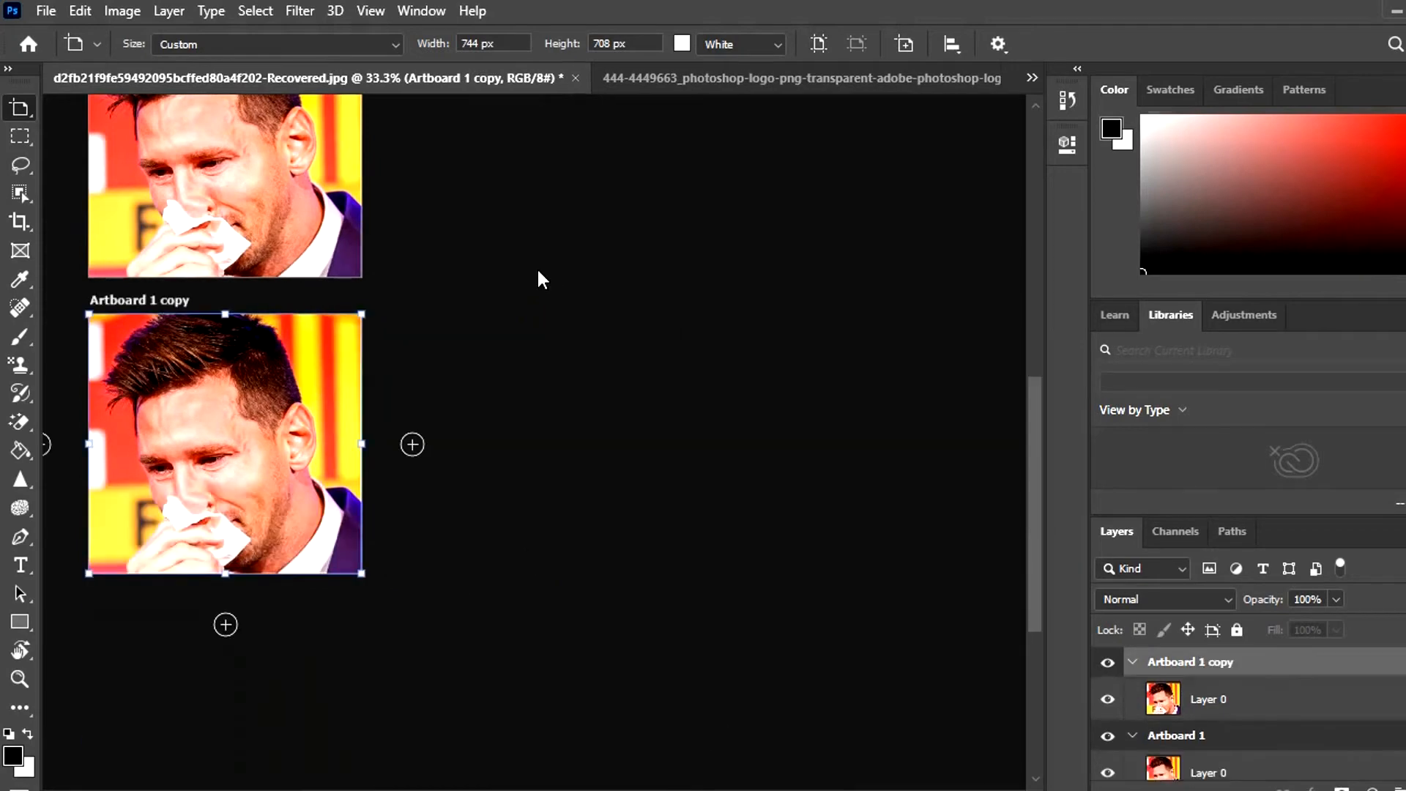
{"action": "key", "text": "ctrl+z"}
{"action": "key", "text": "ctrl+z"}
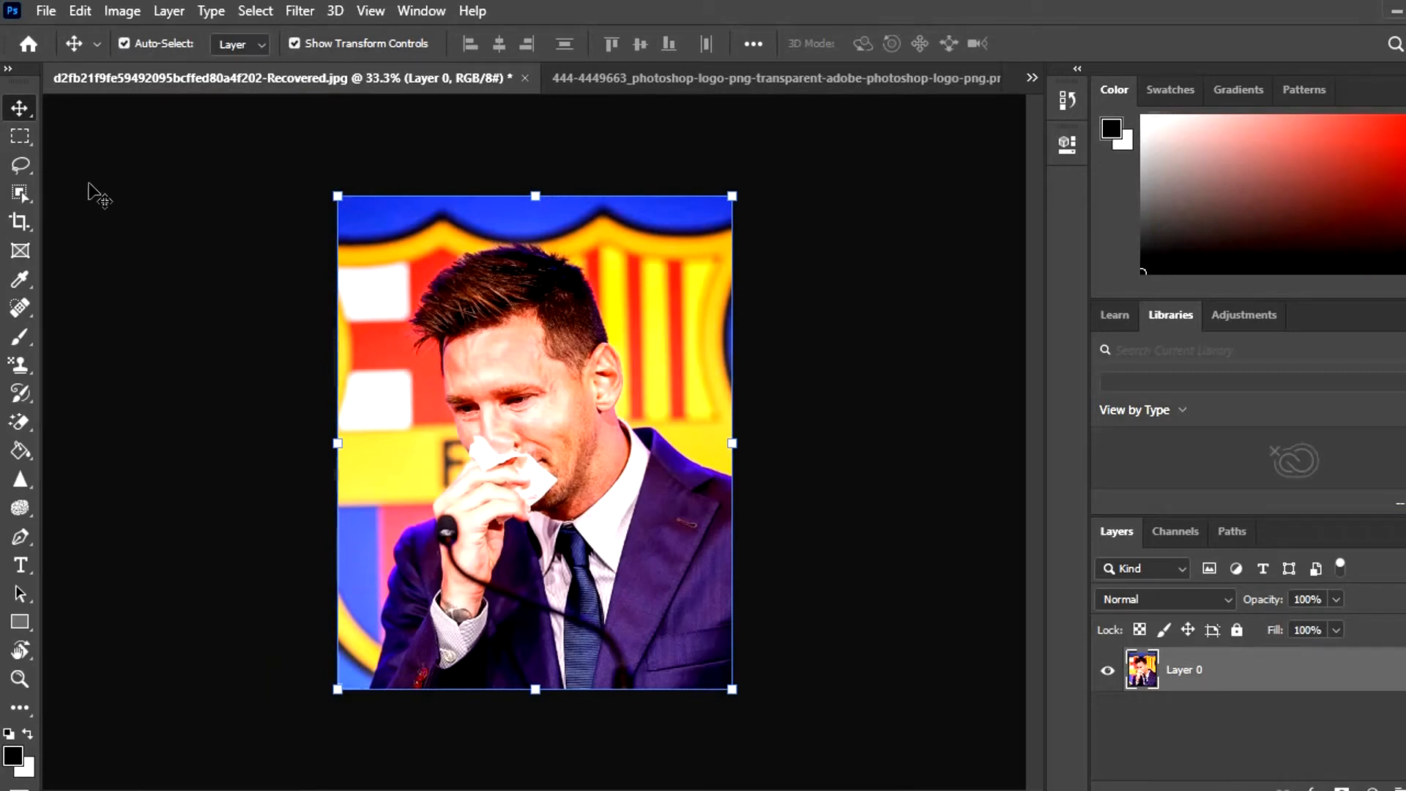
- Select a vertical strip about 132 × 906 px beside the face with the Rectangular Marquee tool, and try deleting its contents
{"action": "left_click", "coordinate": [24, 135]}
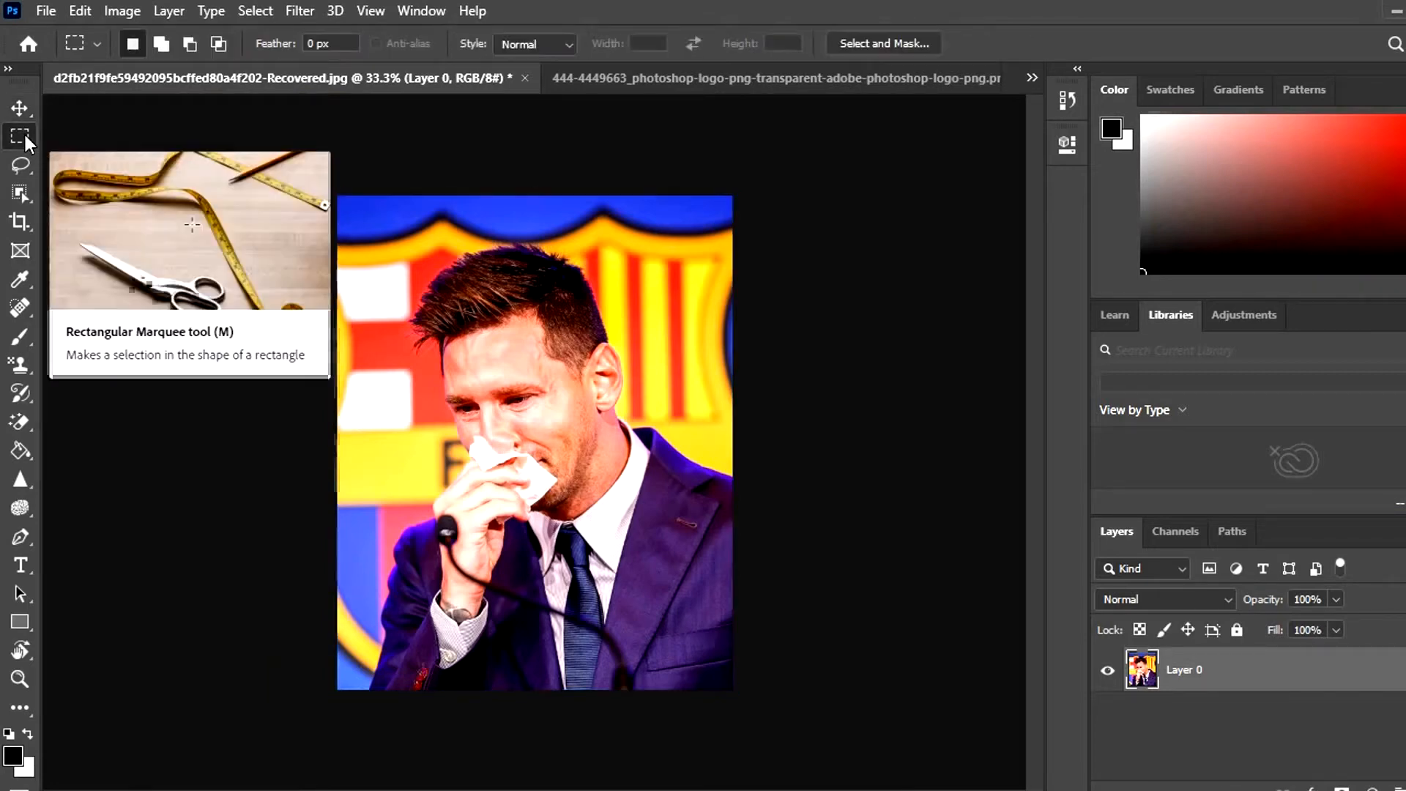
{"action": "right_click", "coordinate": [24, 135]}
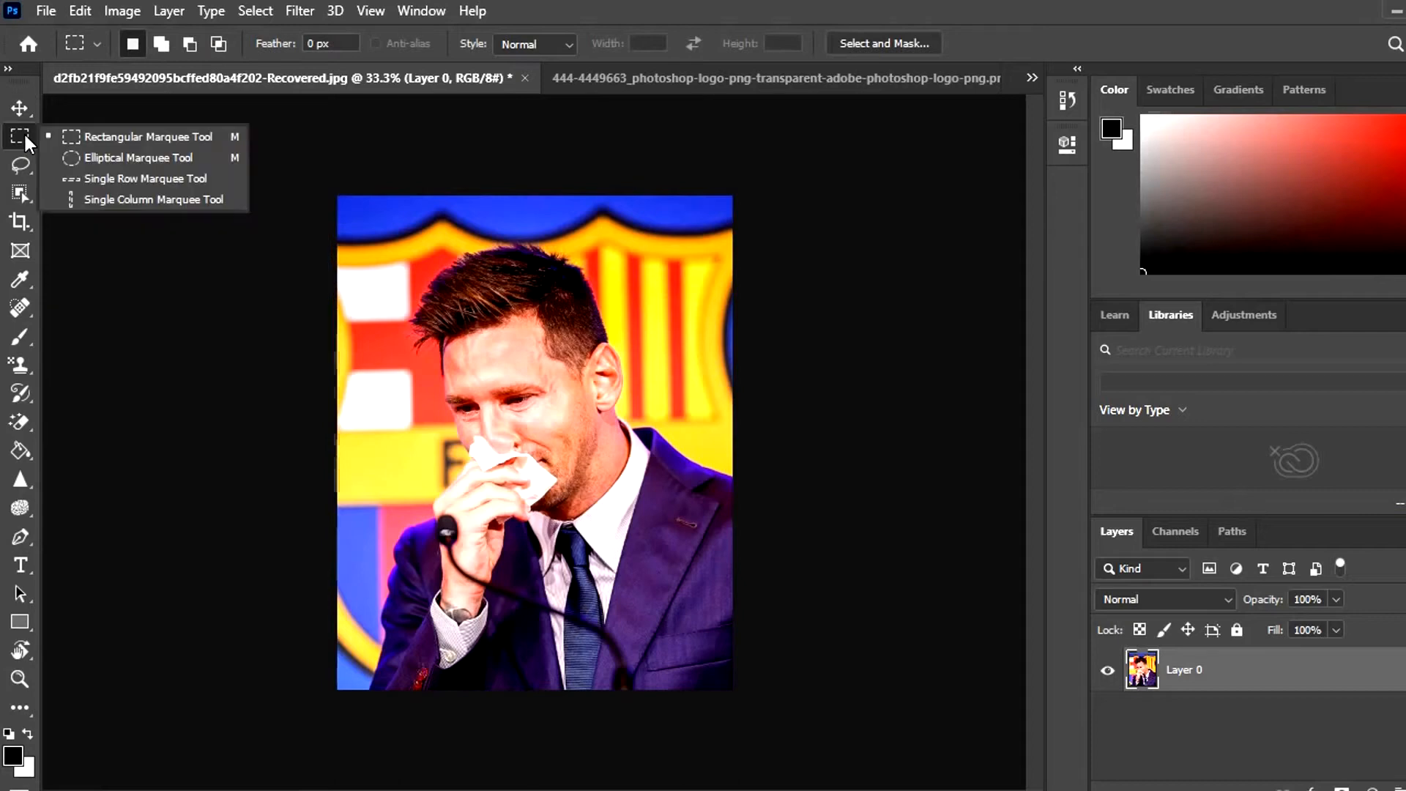
{"action": "left_click", "coordinate": [103, 137]}
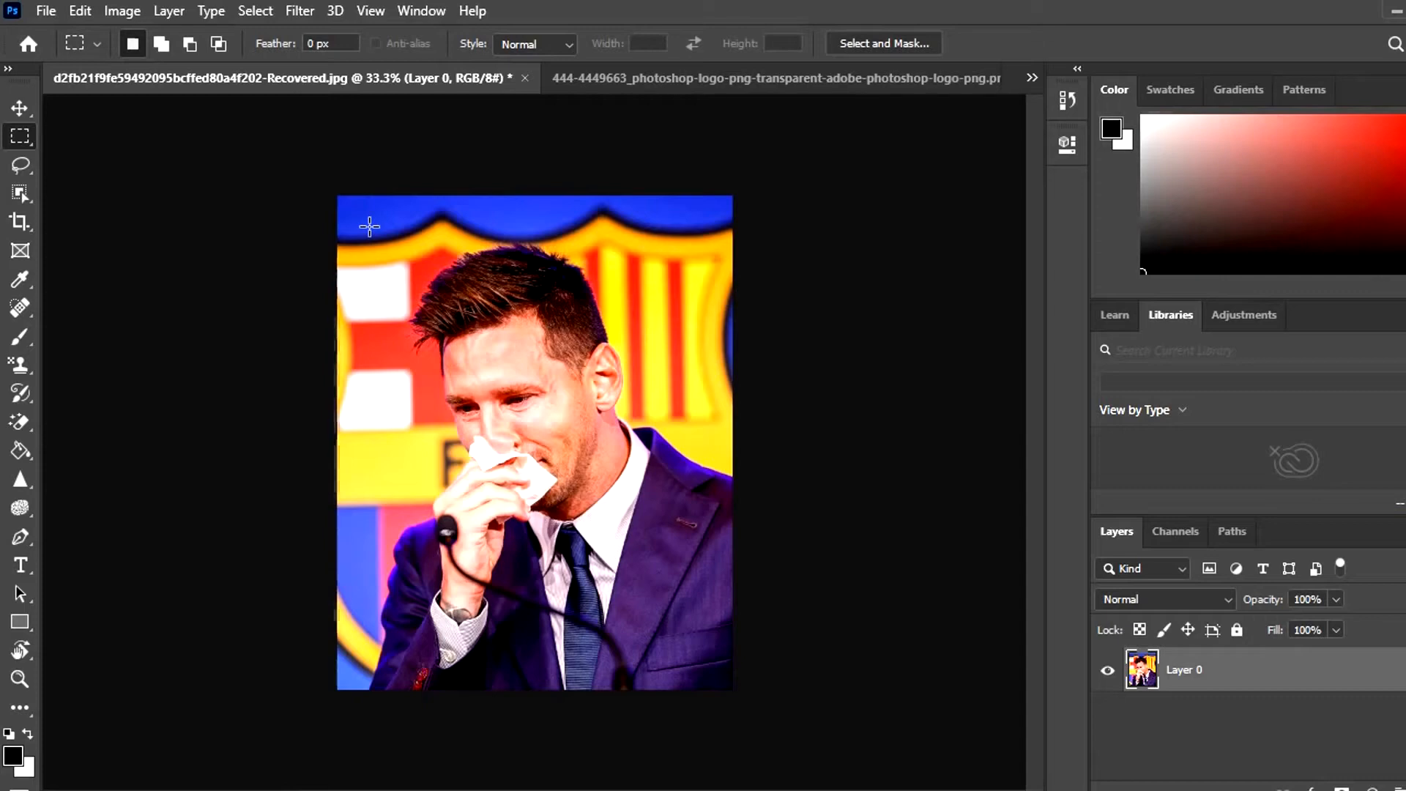
{"action": "left_click_drag", "start_coordinate": [369, 226], "coordinate": [417, 557]}
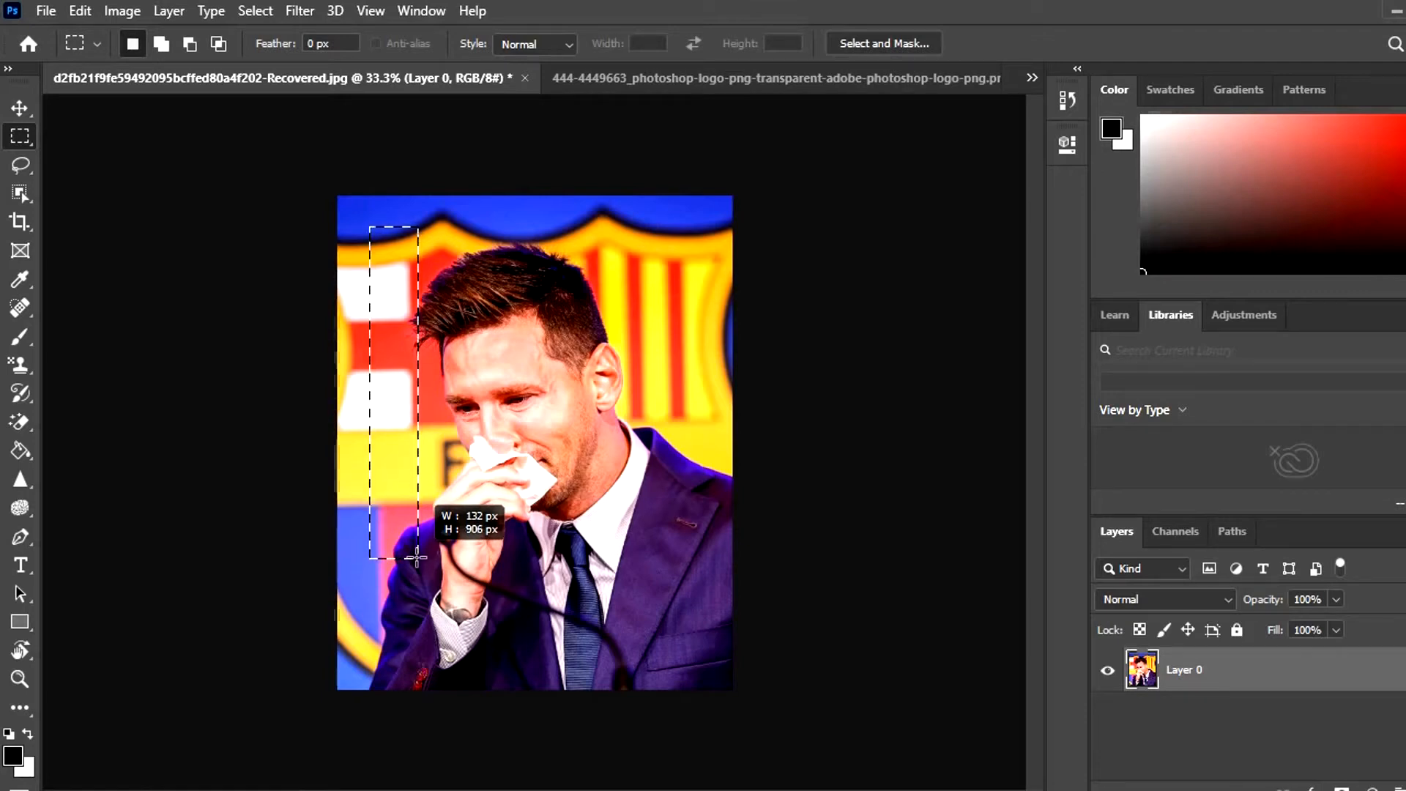
{"action": "key", "text": "Escape"}
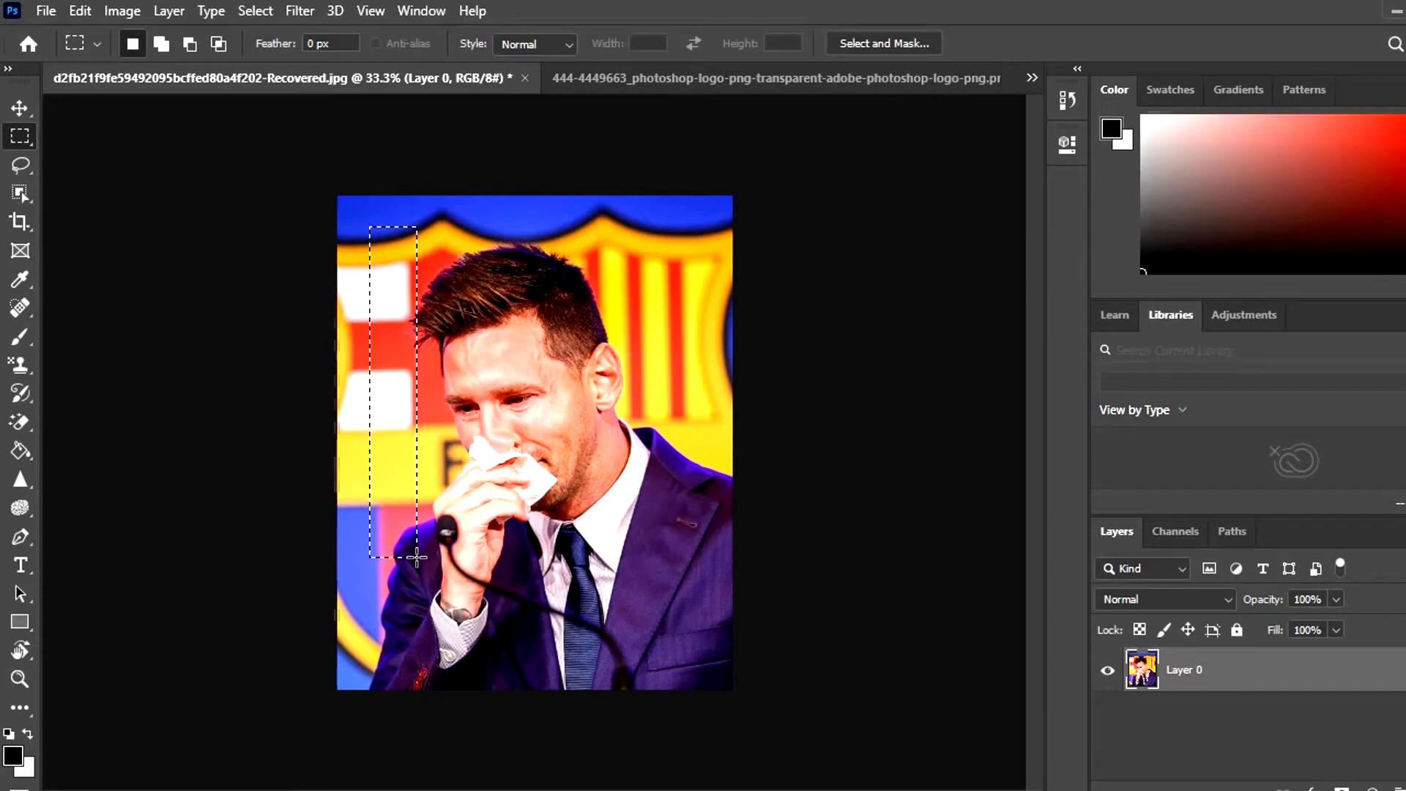
{"action": "key", "text": "Delete"}
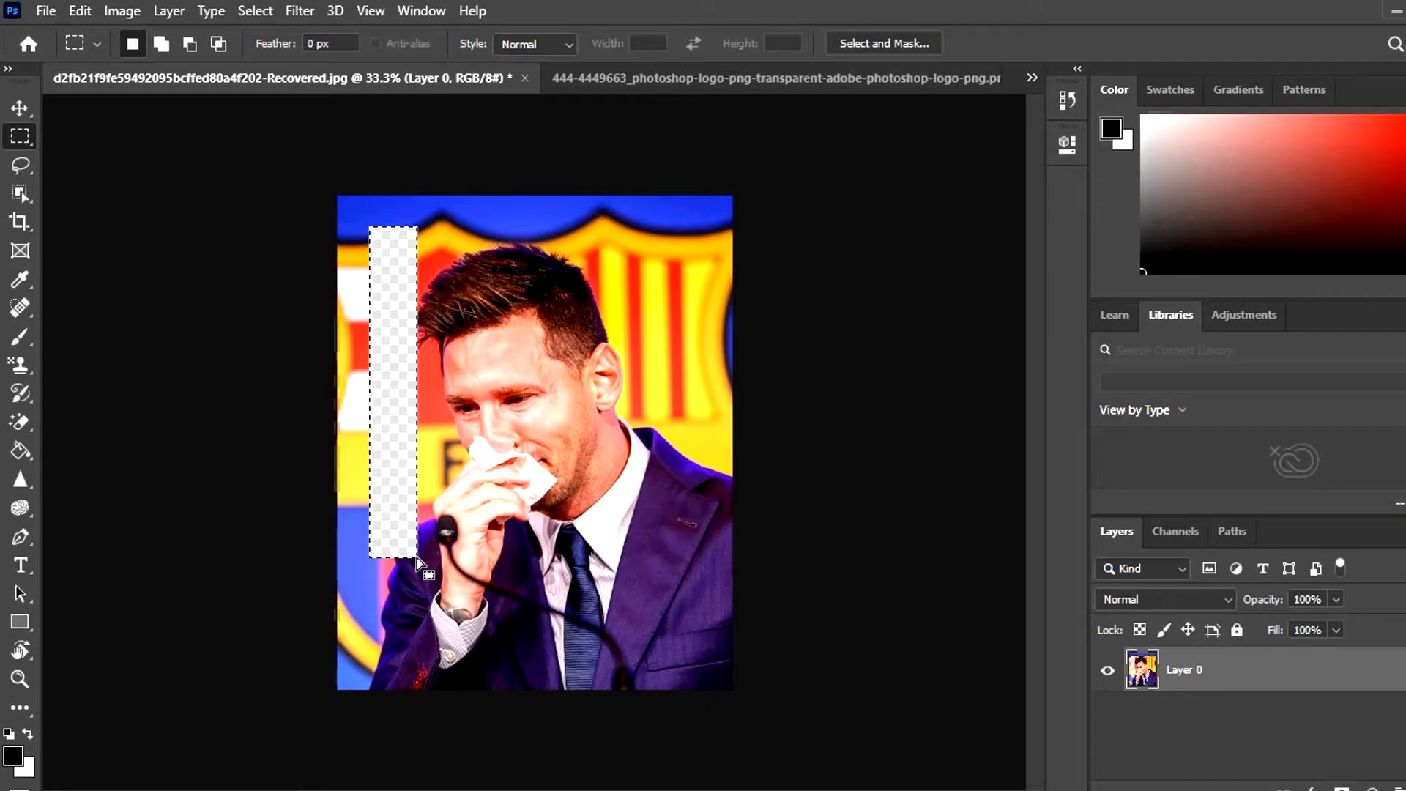
{"action": "key", "text": "ctrl+z"}
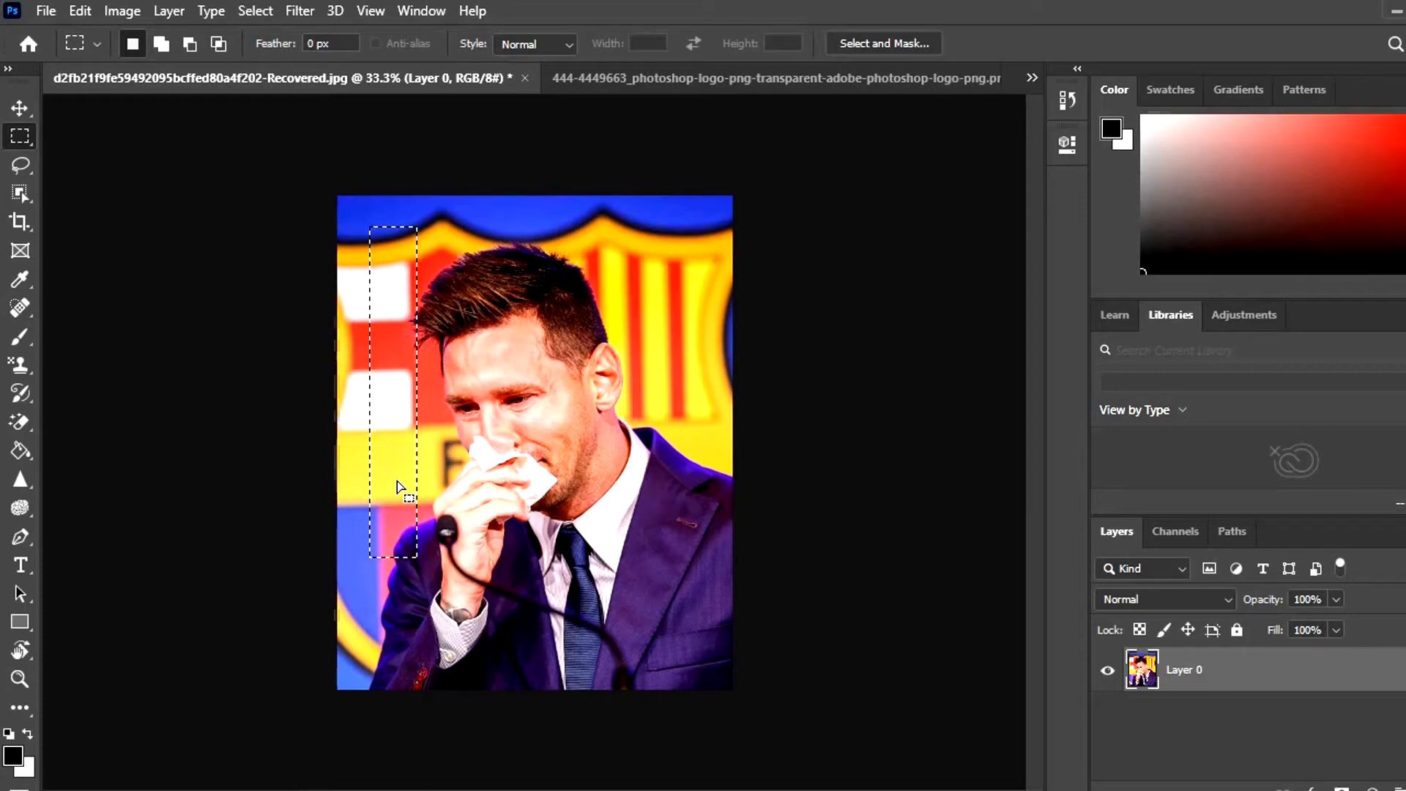
- Cut the selected strip onto its own layer with Layer Via Cut and hide that new layer
{"action": "right_click", "coordinate": [398, 487]}
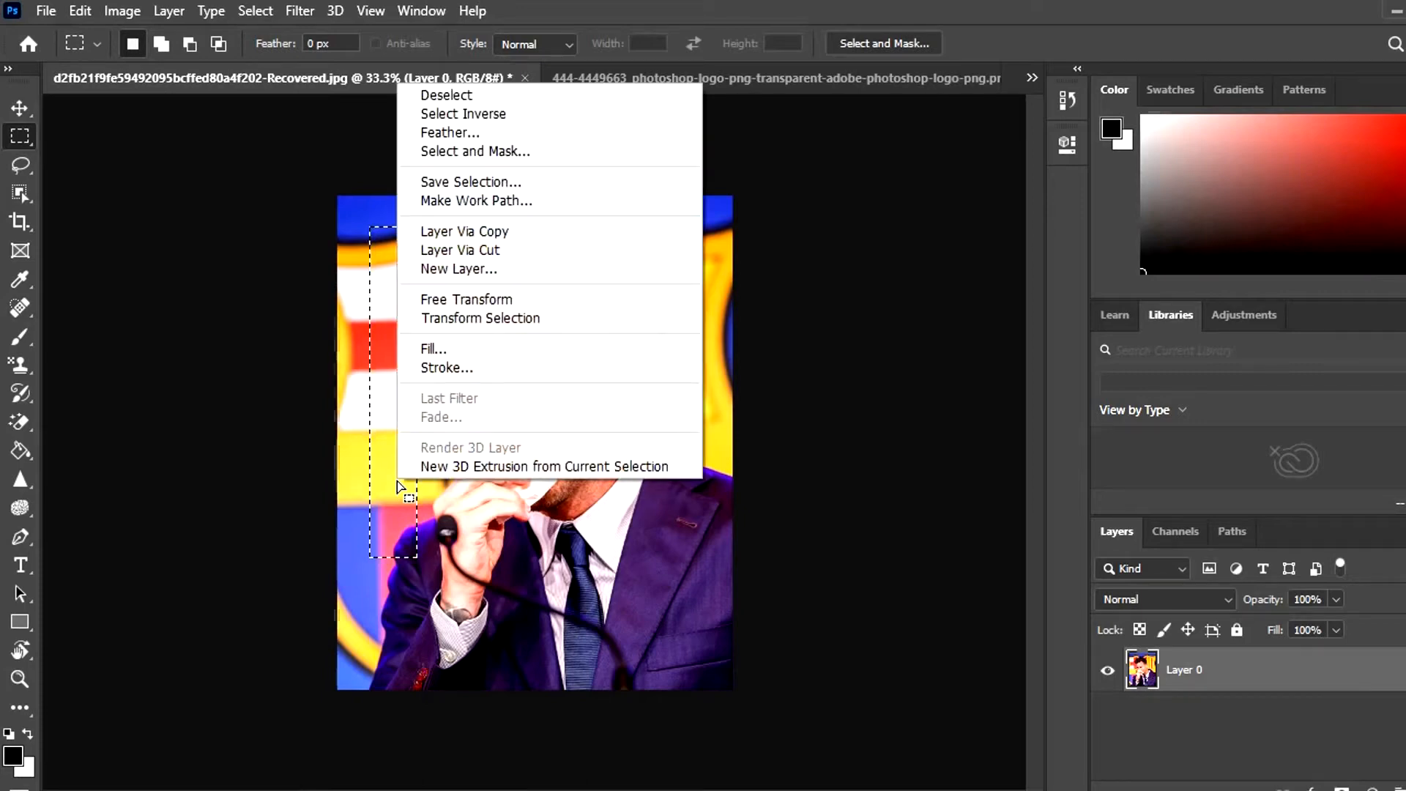
{"action": "left_click", "coordinate": [511, 256]}
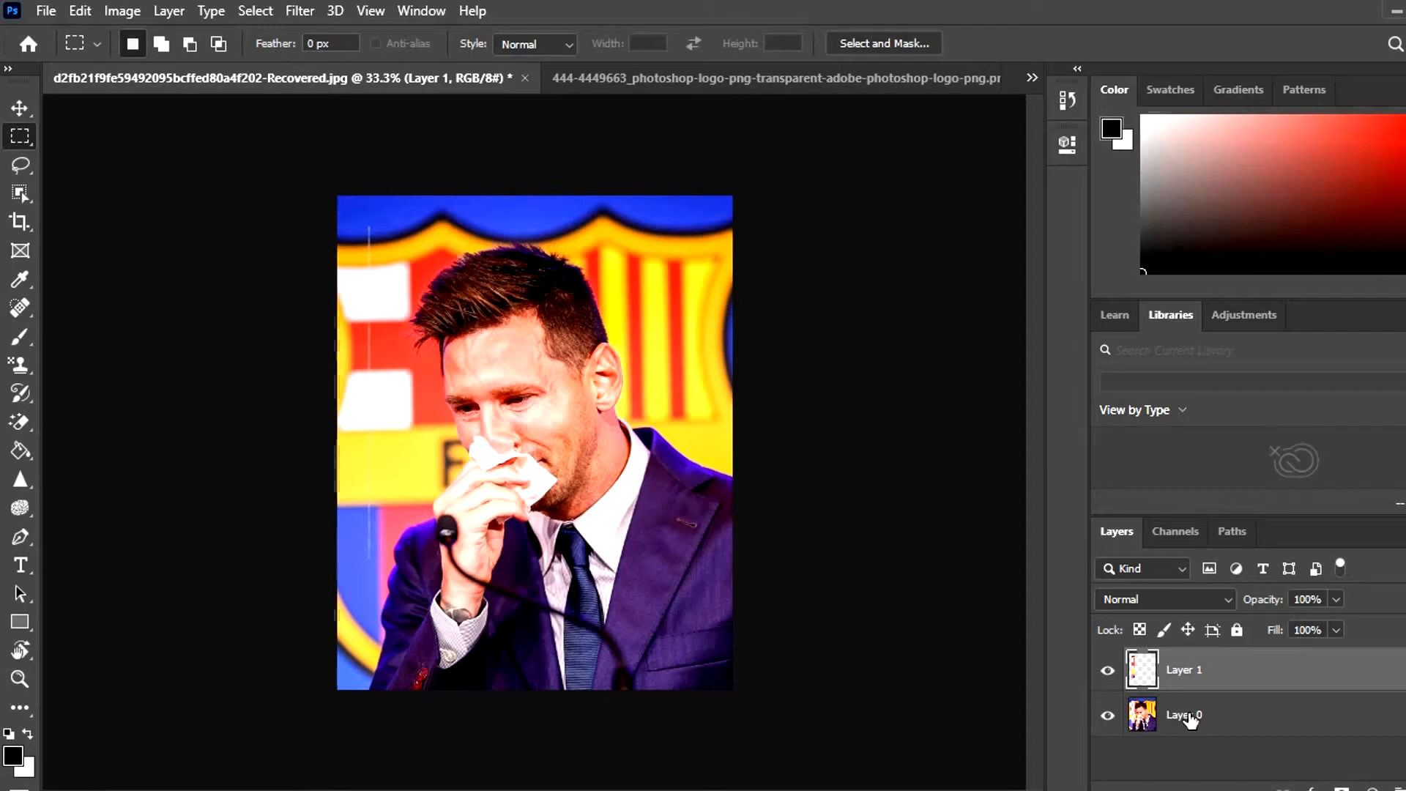
{"action": "left_click", "coordinate": [1108, 672]}
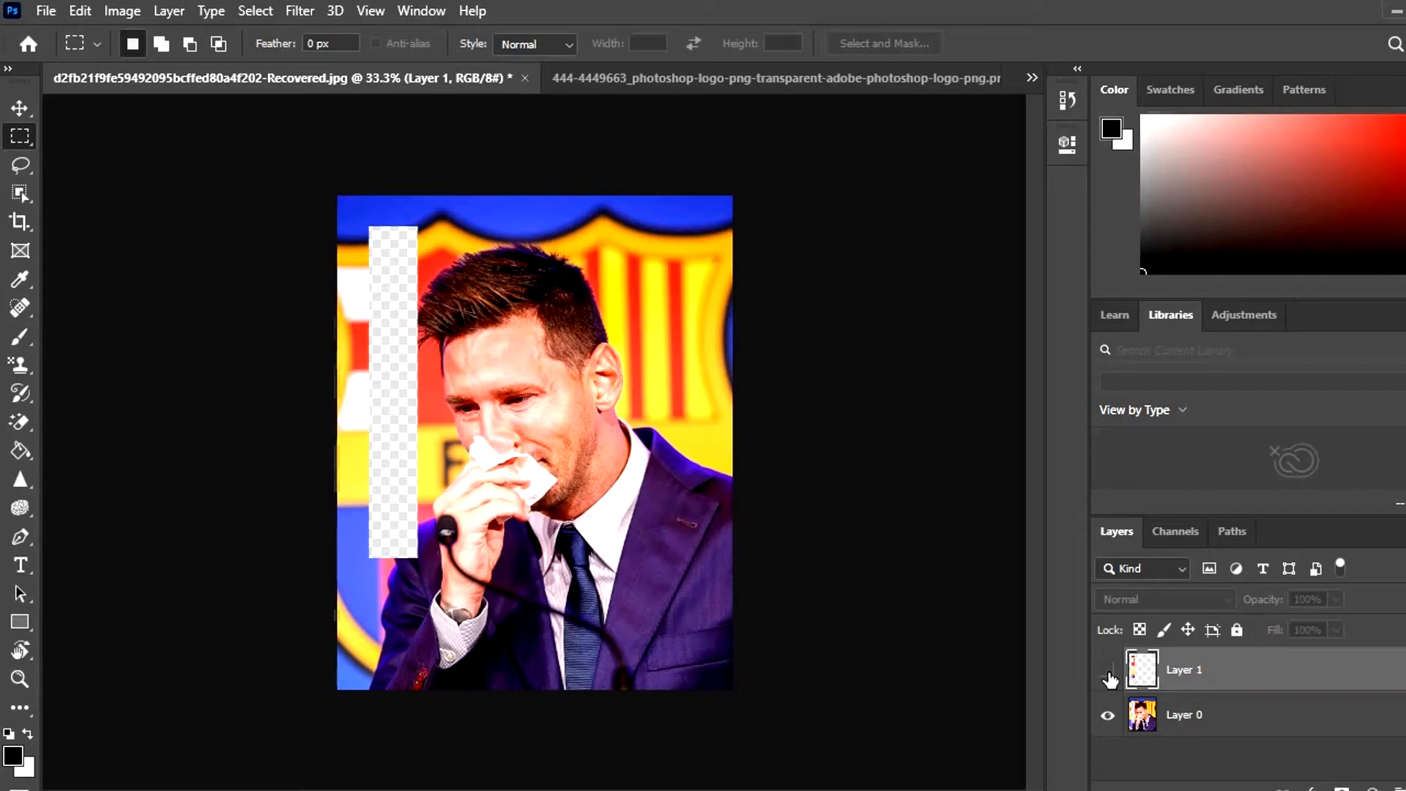
- Show the cut strip's layer again, and hide and reshow the photo's Layer 0 to isolate the strip
{"action": "left_click", "coordinate": [1107, 670]}
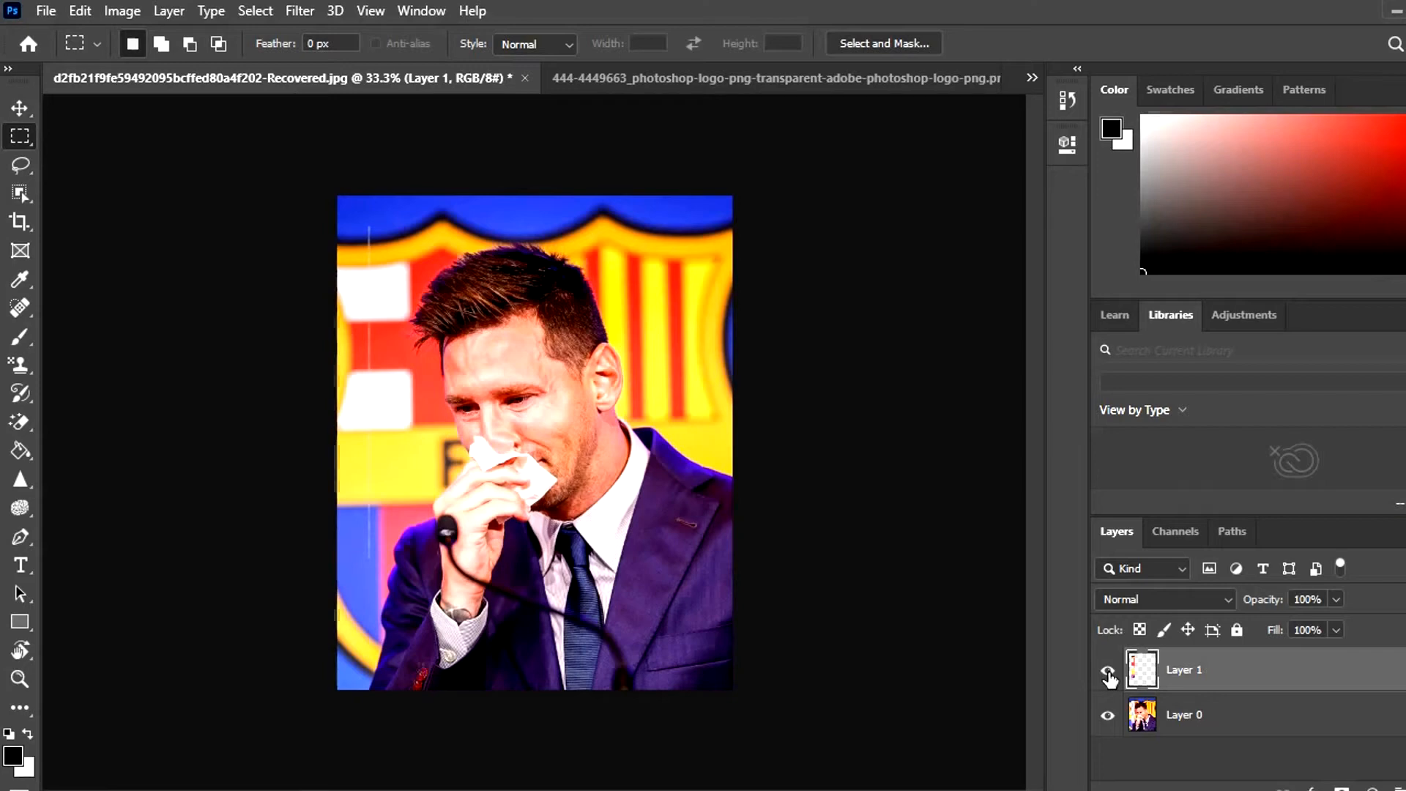
{"action": "left_click", "coordinate": [1107, 719]}
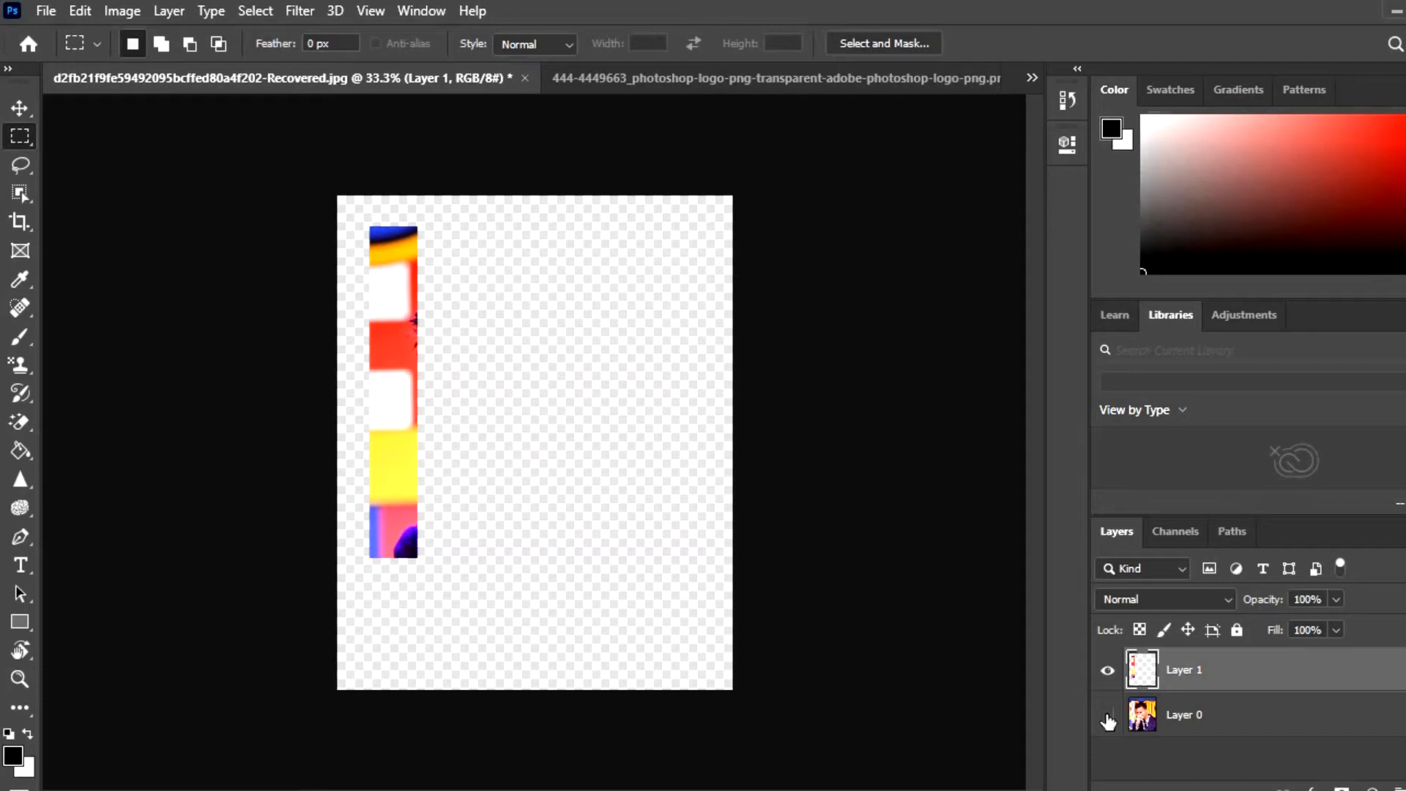
{"action": "left_click", "coordinate": [1108, 721]}
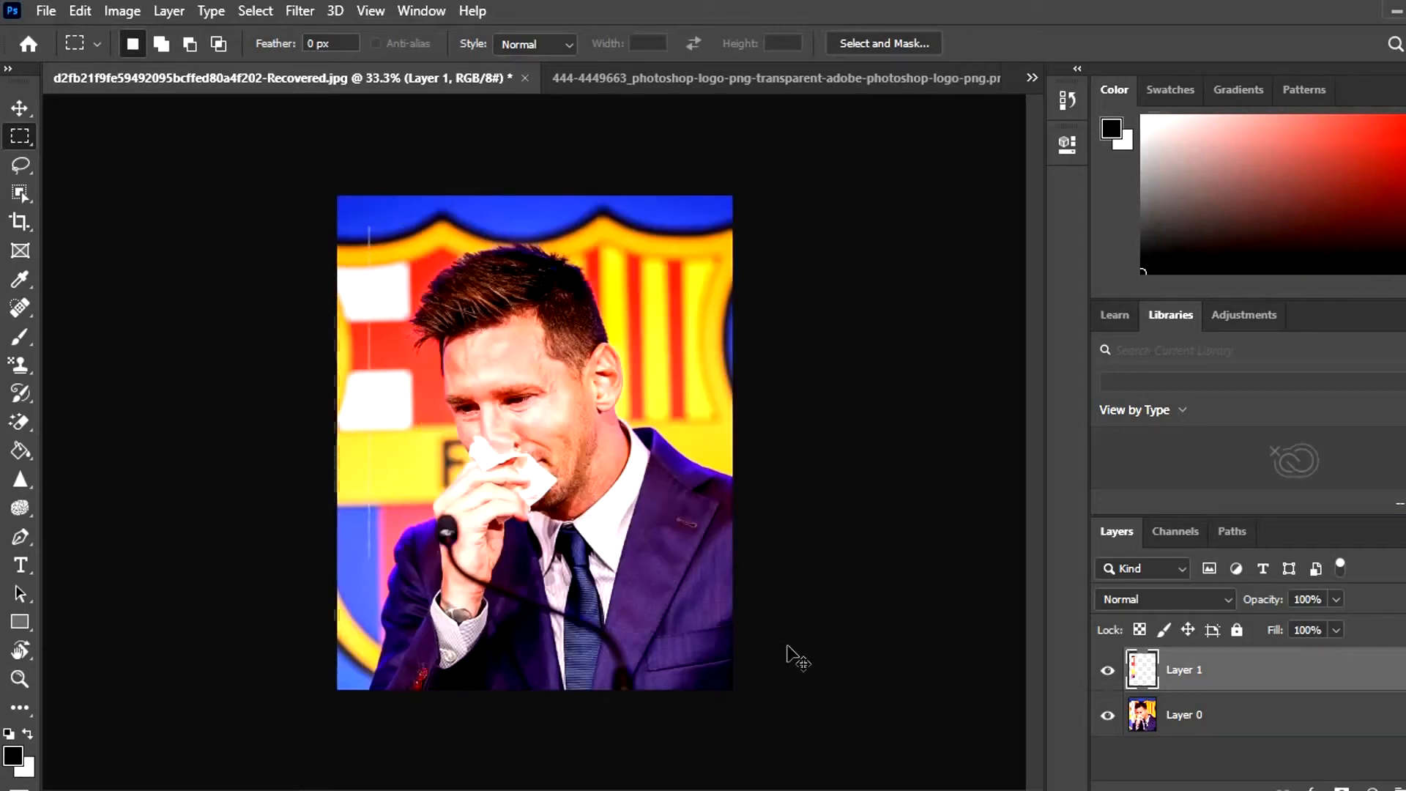
- Undo the visibility changes and the strip's Layer Via Cut, and clear the rectangular selection
{"action": "key", "text": "ctrl+z"}
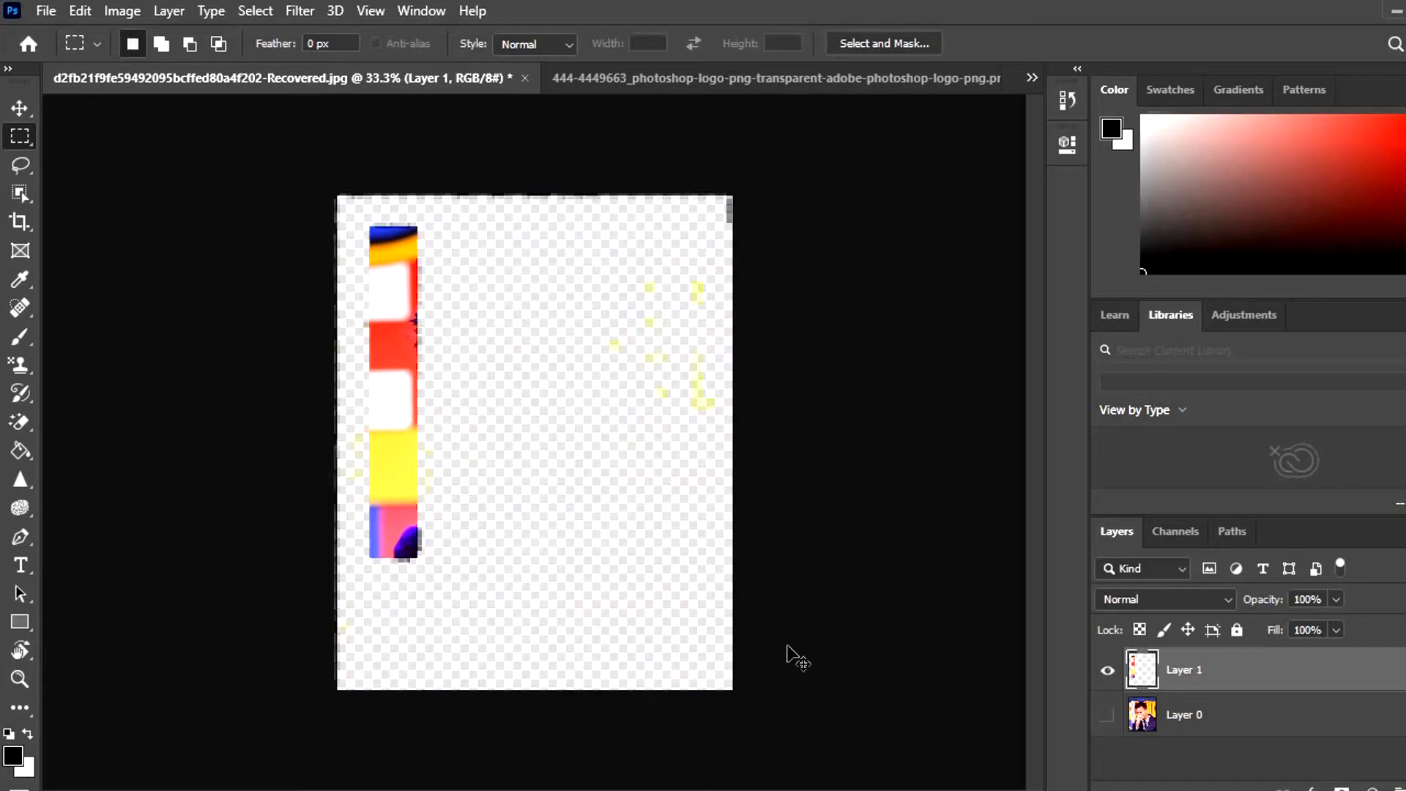
{"action": "key", "text": "ctrl+shift+z"}
{"action": "key", "text": "ctrl+z"}
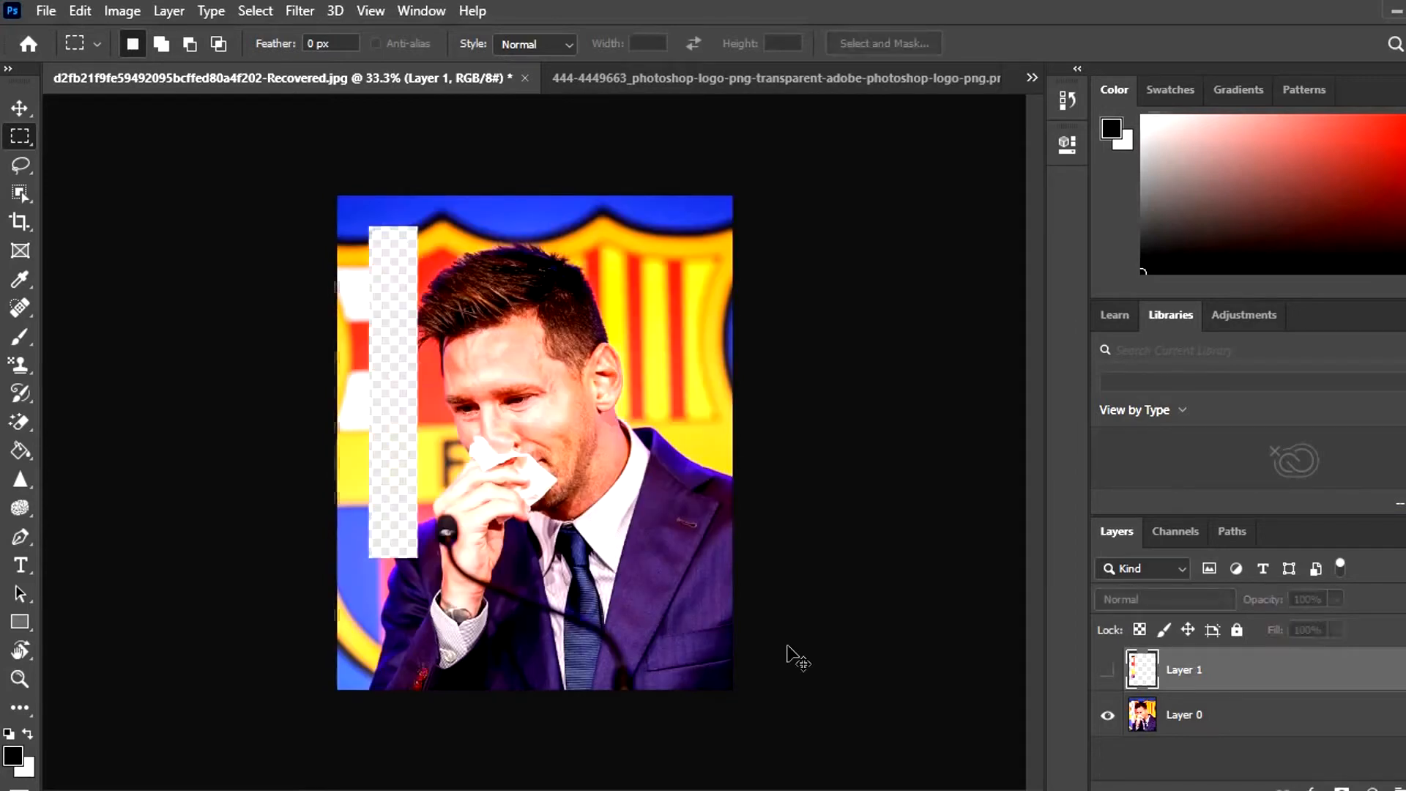
{"action": "key", "text": "ctrl+z"}
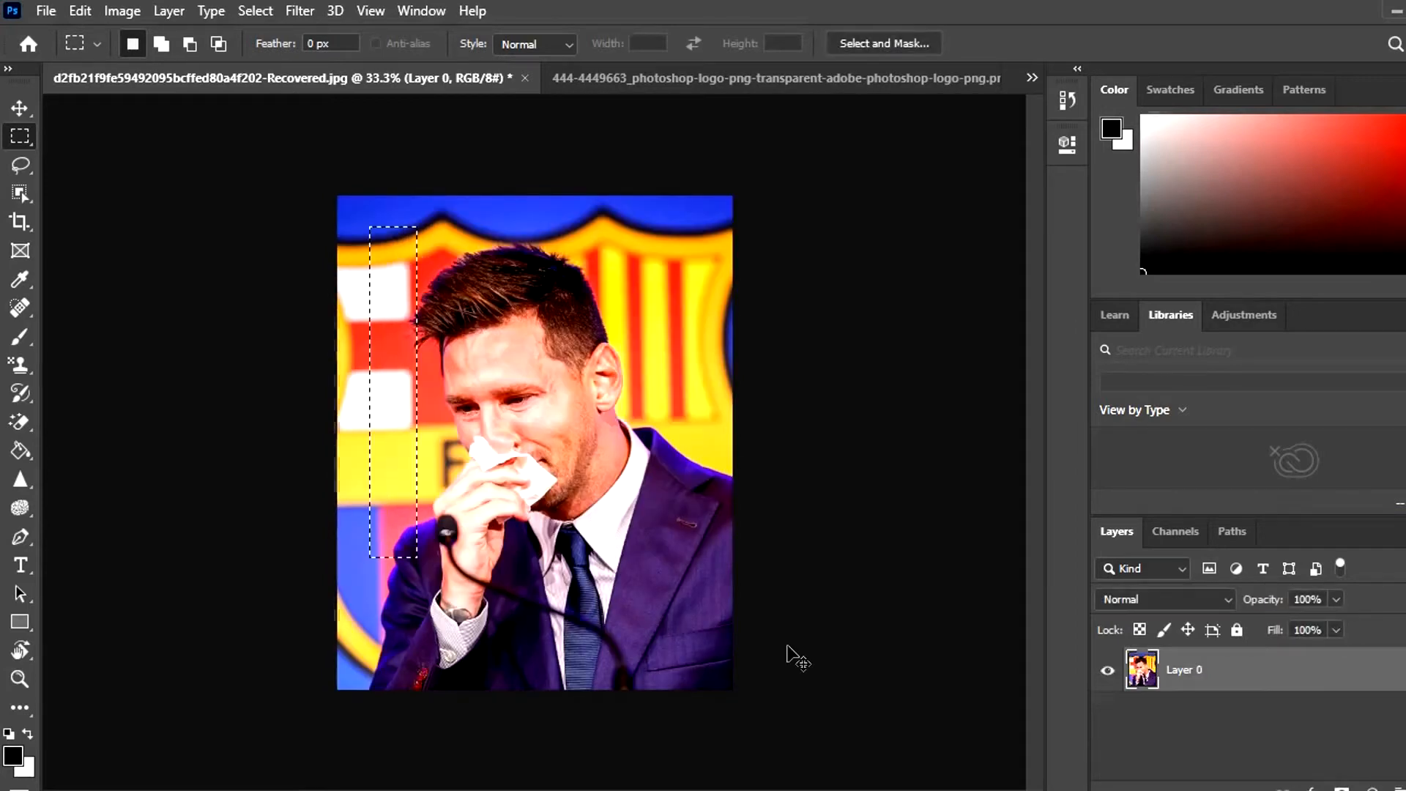
{"action": "key", "text": "ctrl+z"}
{"action": "key", "text": "ctrl+d"}
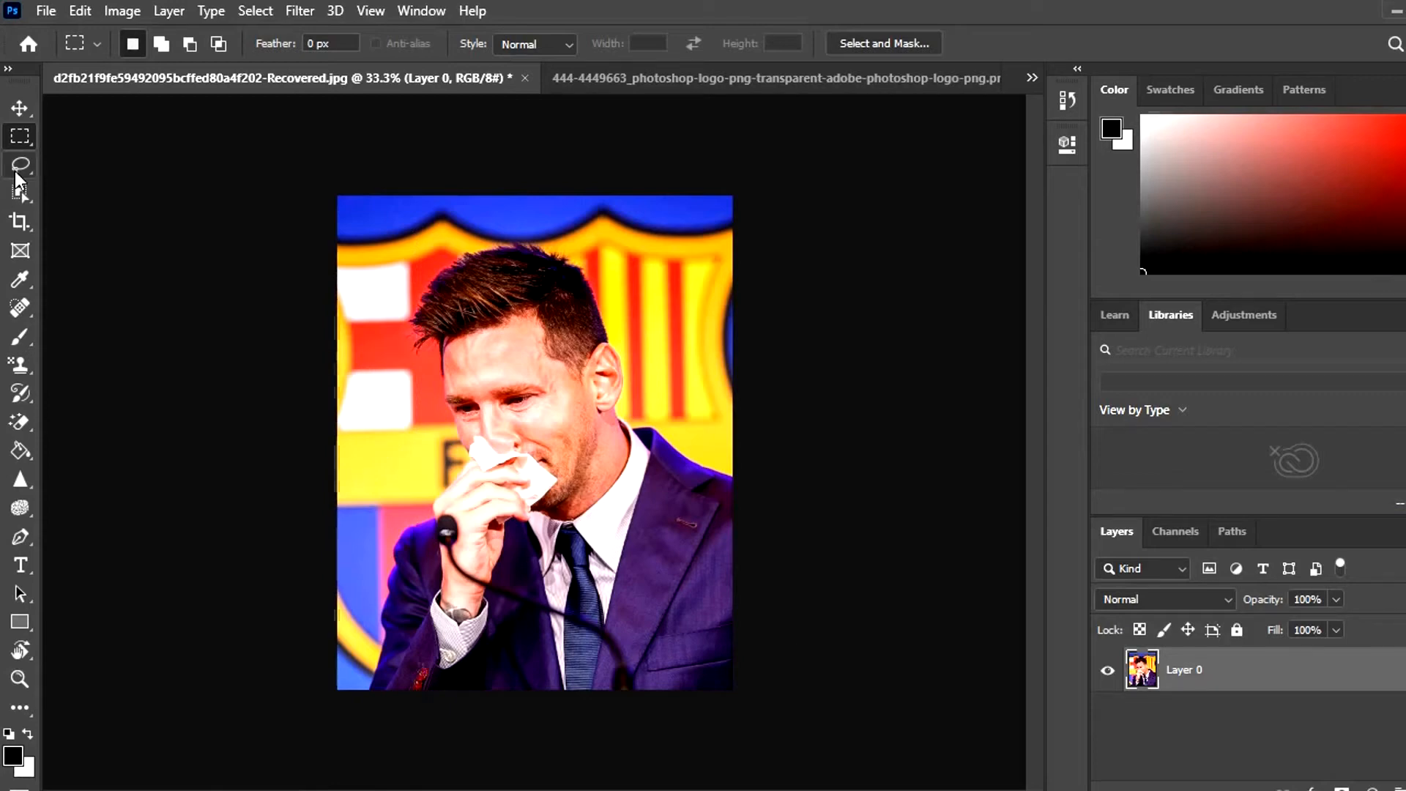
- Select an oval around the man's head with the Elliptical Marquee tool, try deleting its contents, undo the deletion and deselect
{"action": "right_click", "coordinate": [19, 138]}
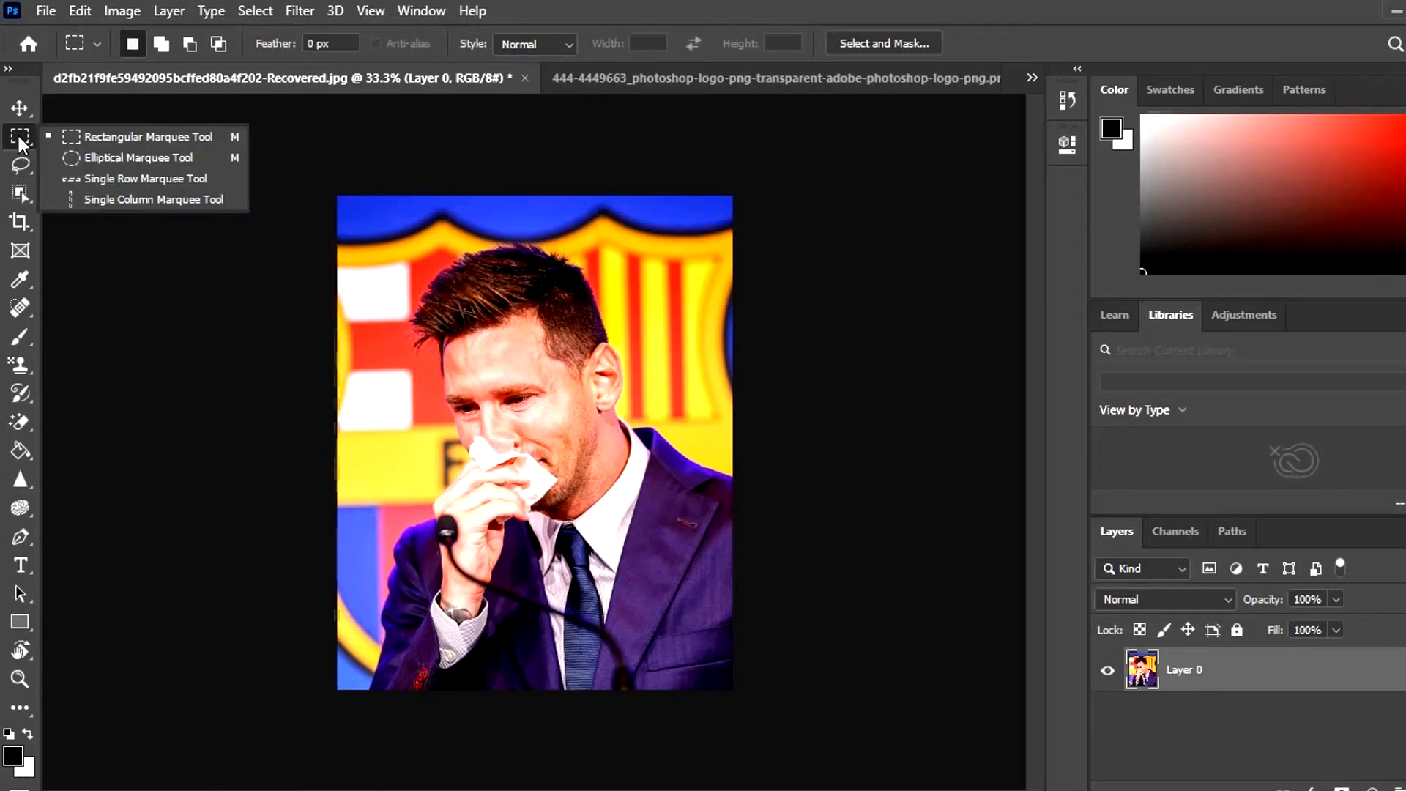
{"action": "left_click", "coordinate": [107, 157]}
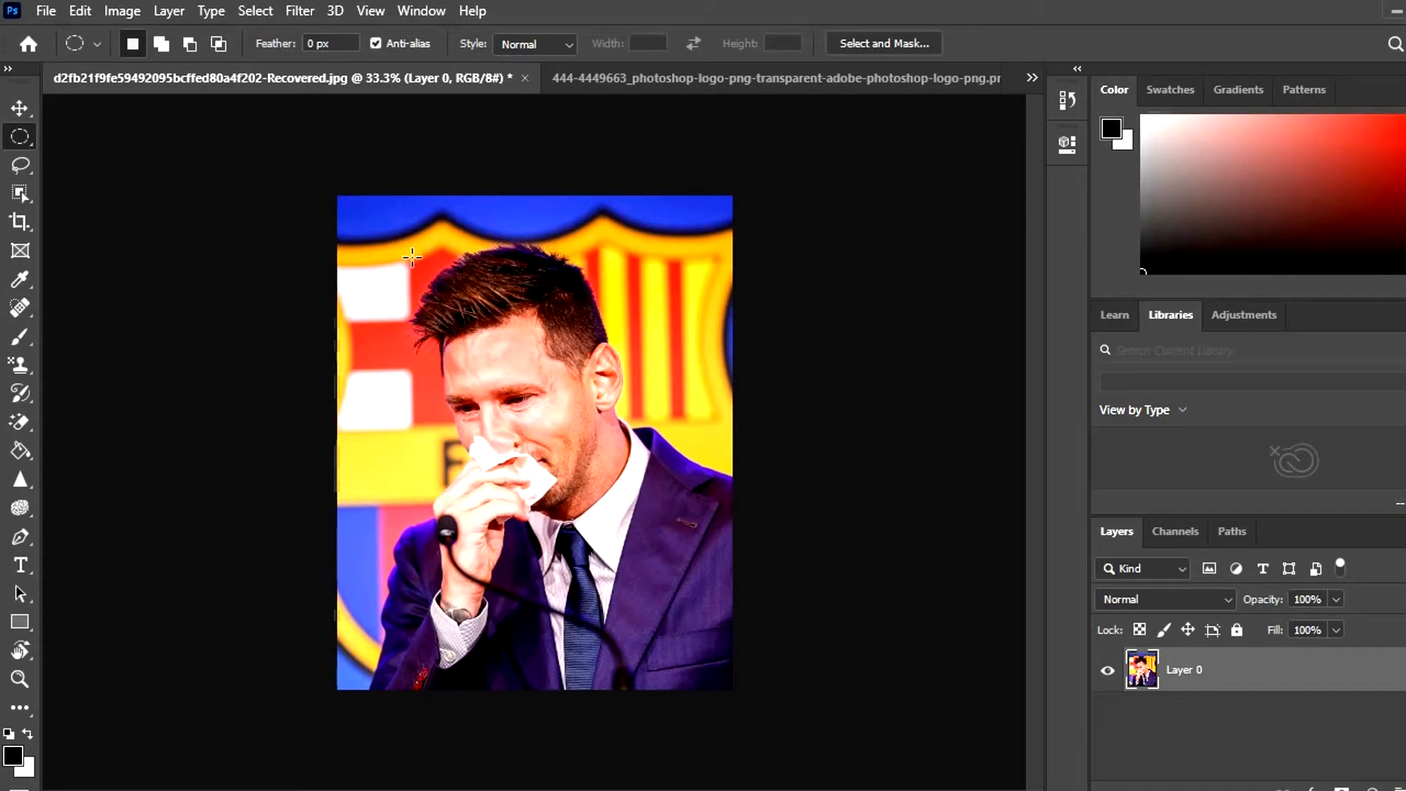
{"action": "left_click_drag", "start_coordinate": [412, 256], "coordinate": [647, 527]}
{"action": "key", "text": "Delete"}
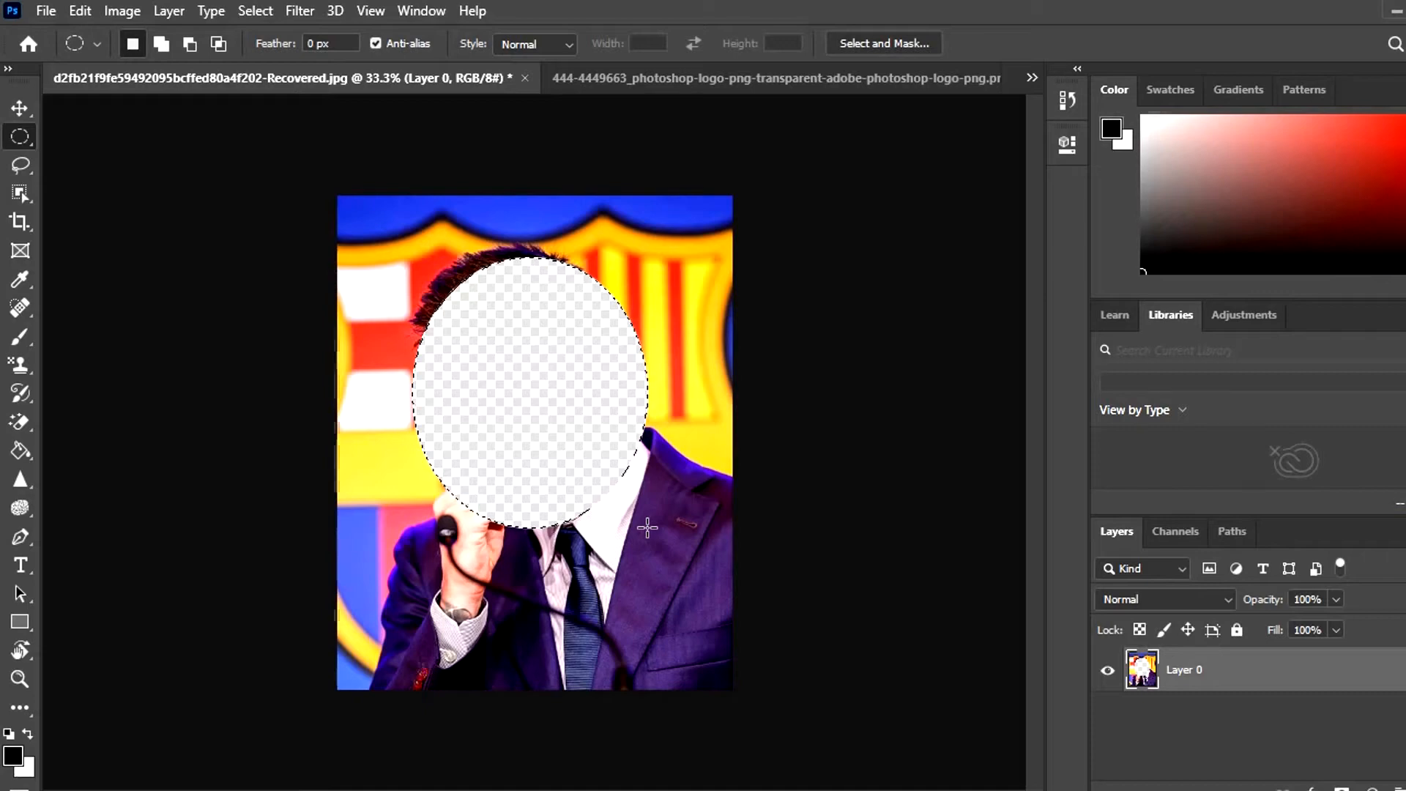
{"action": "key", "text": "ctrl+z"}
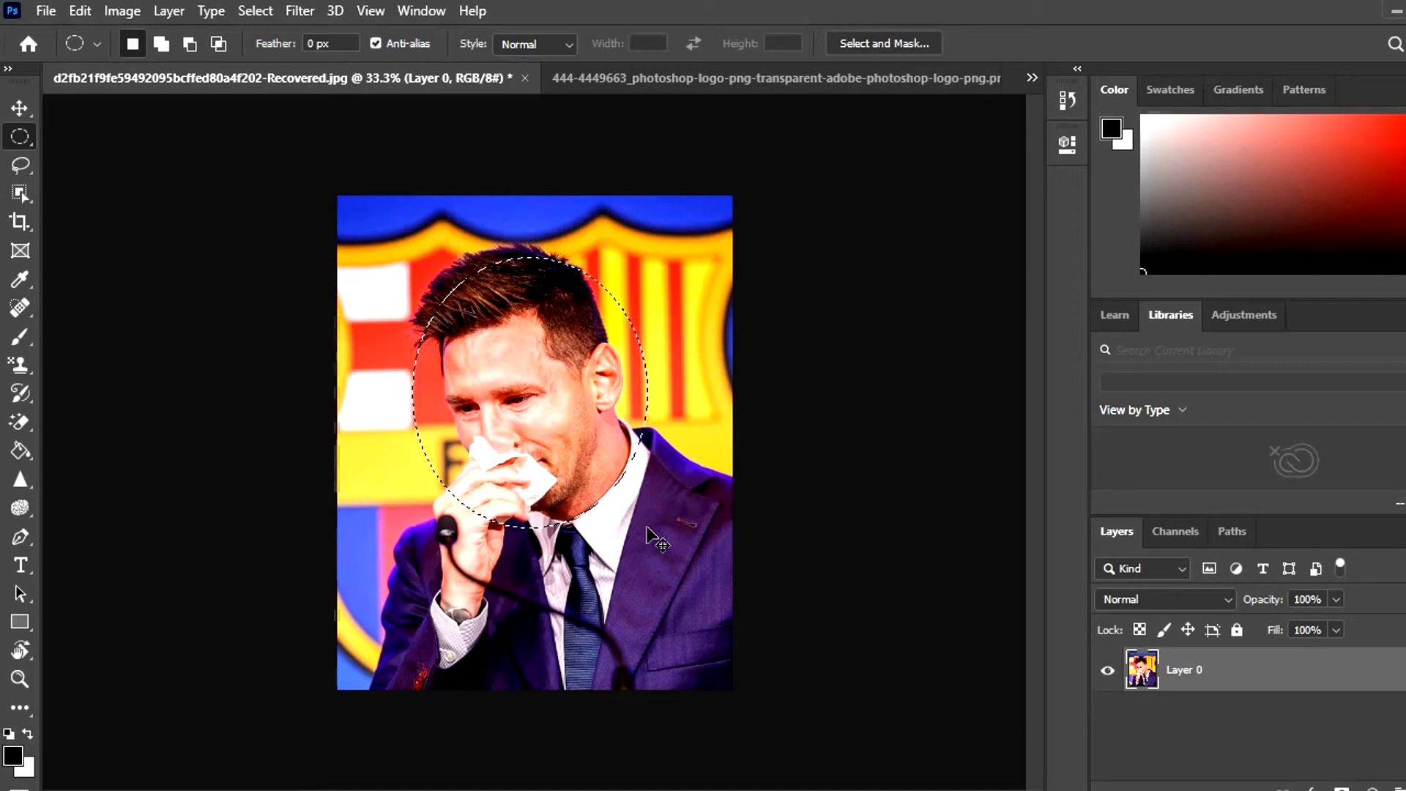
{"action": "key", "text": "ctrl+d"}
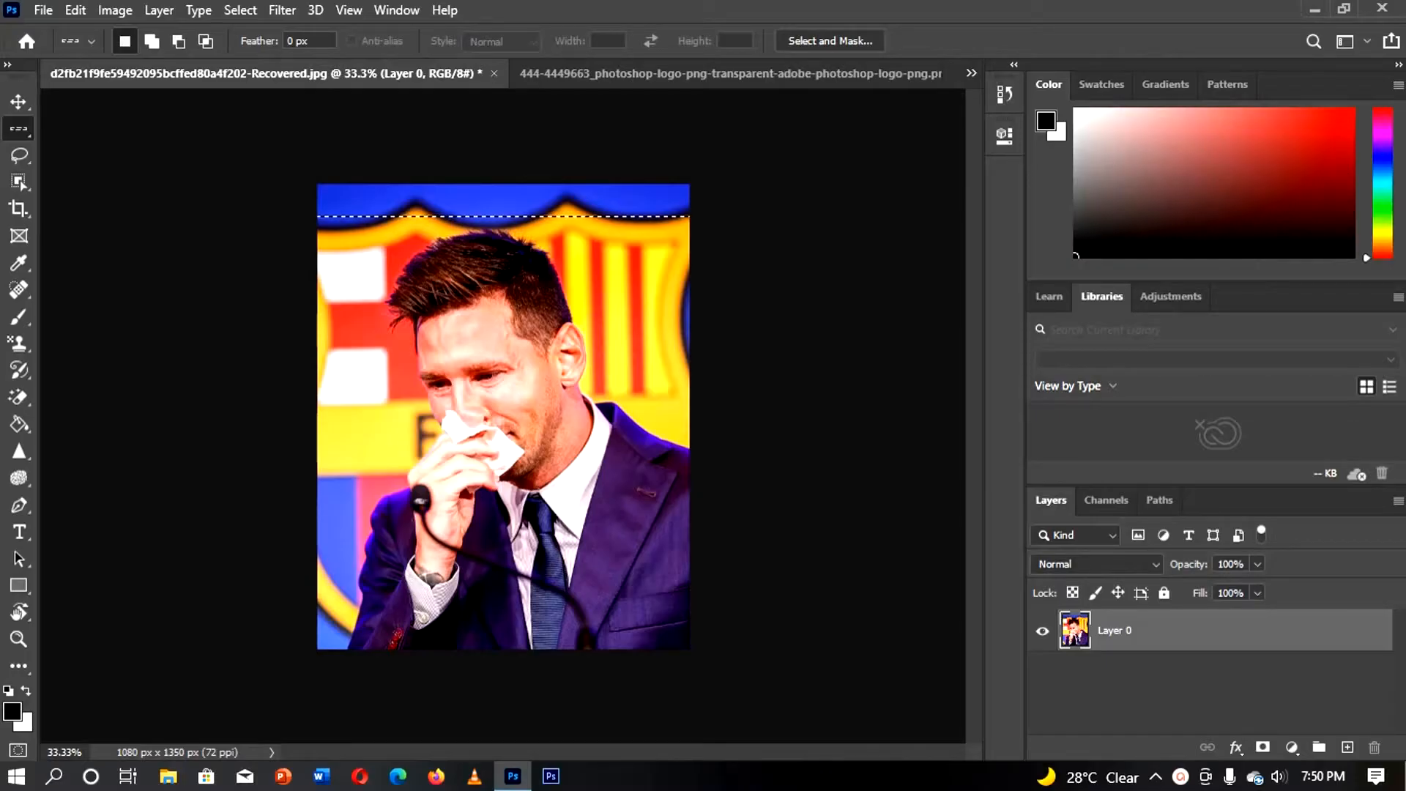
- Select a single pixel row across the photo near the top of the hair with the Single Row Marquee tool, and clear it
{"action": "key", "text": "ctrl+d"}
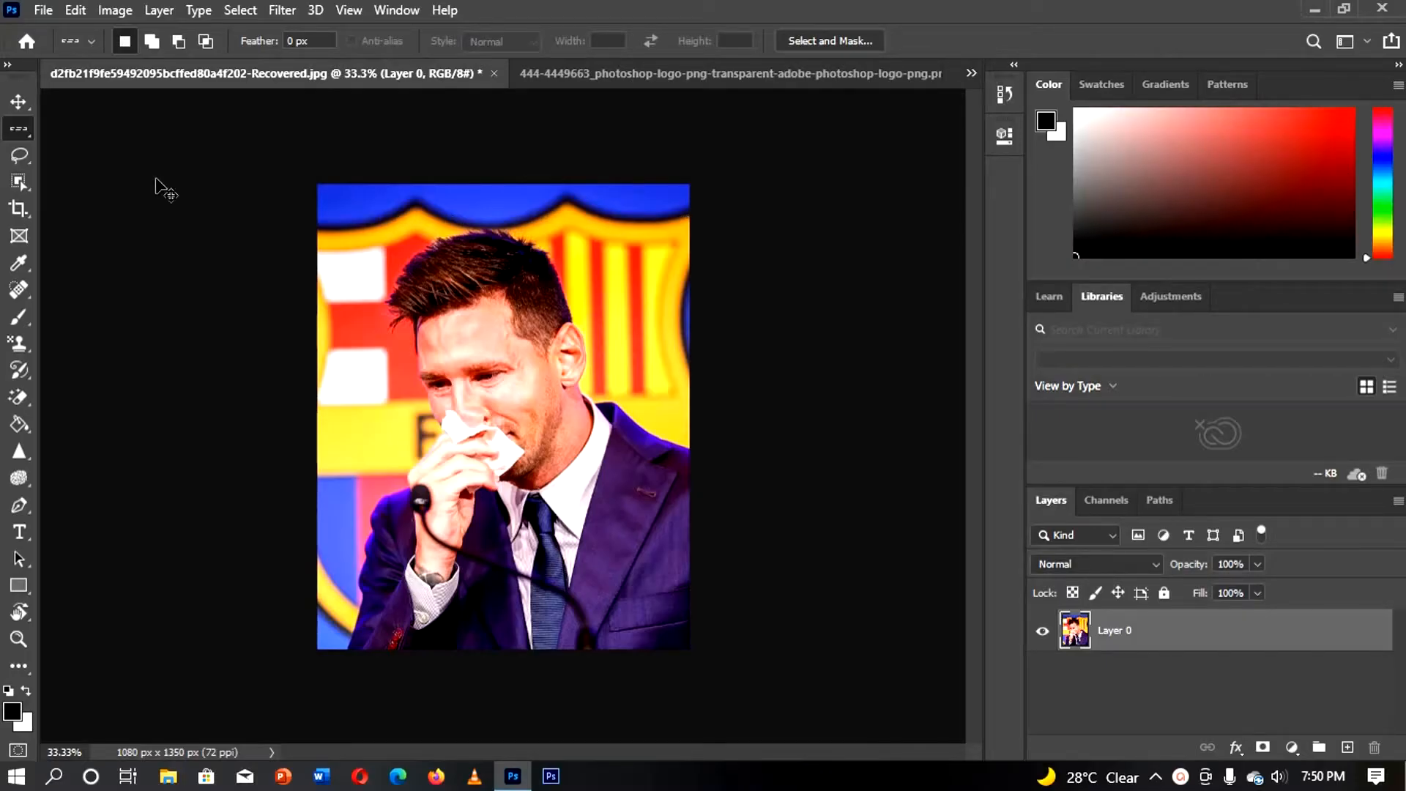
{"action": "right_click", "coordinate": [18, 129]}
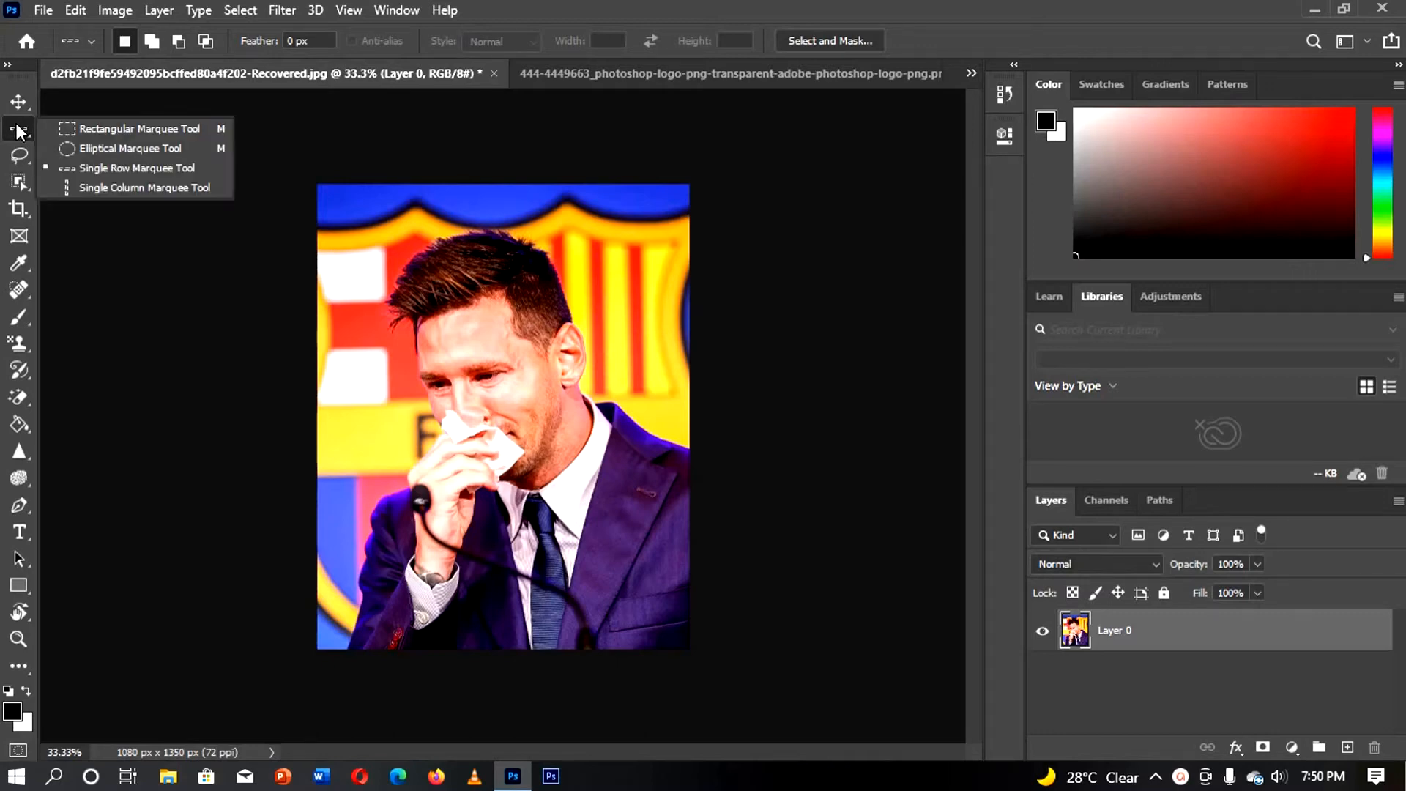
{"action": "left_click", "coordinate": [100, 173]}
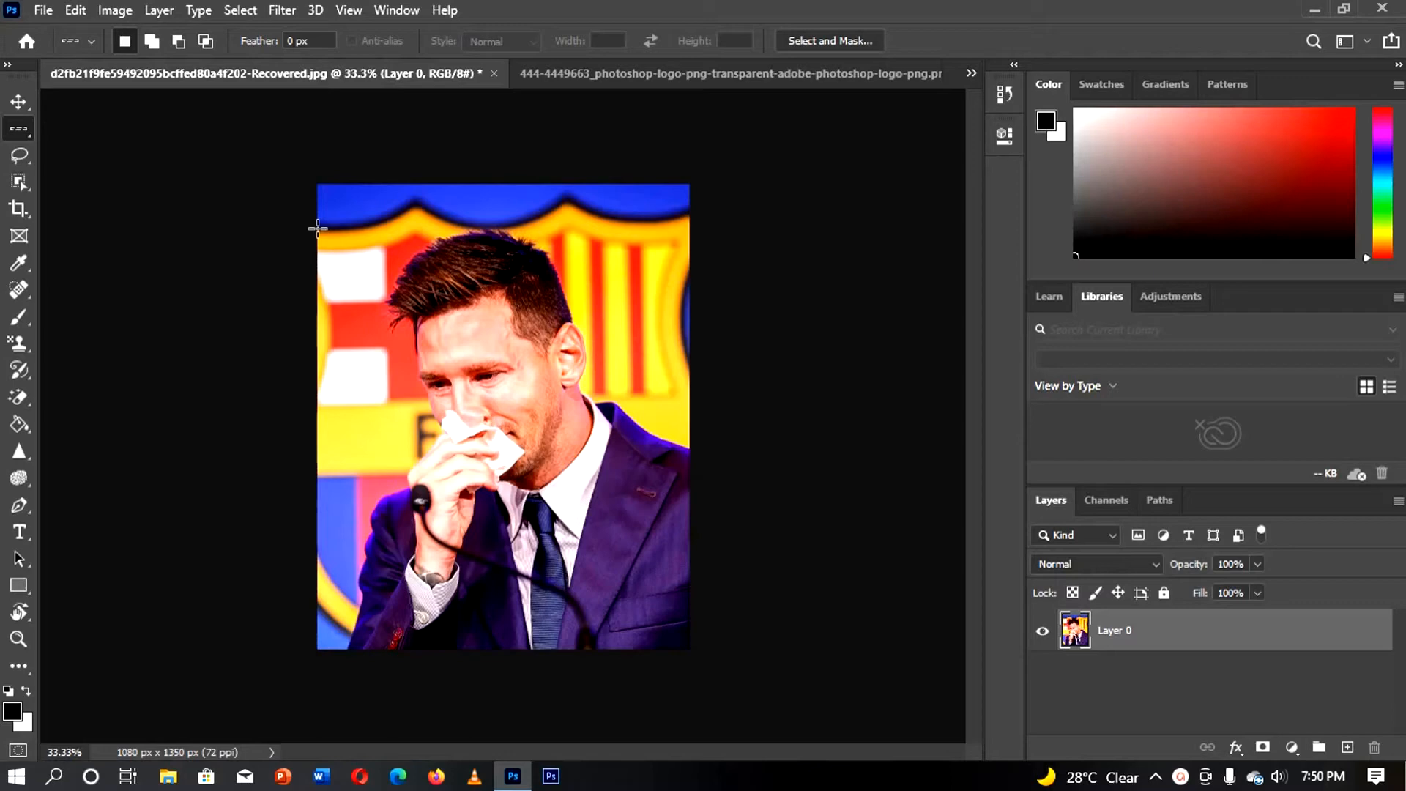
{"action": "left_click", "coordinate": [376, 232]}
{"action": "key", "text": "ctrl+d"}
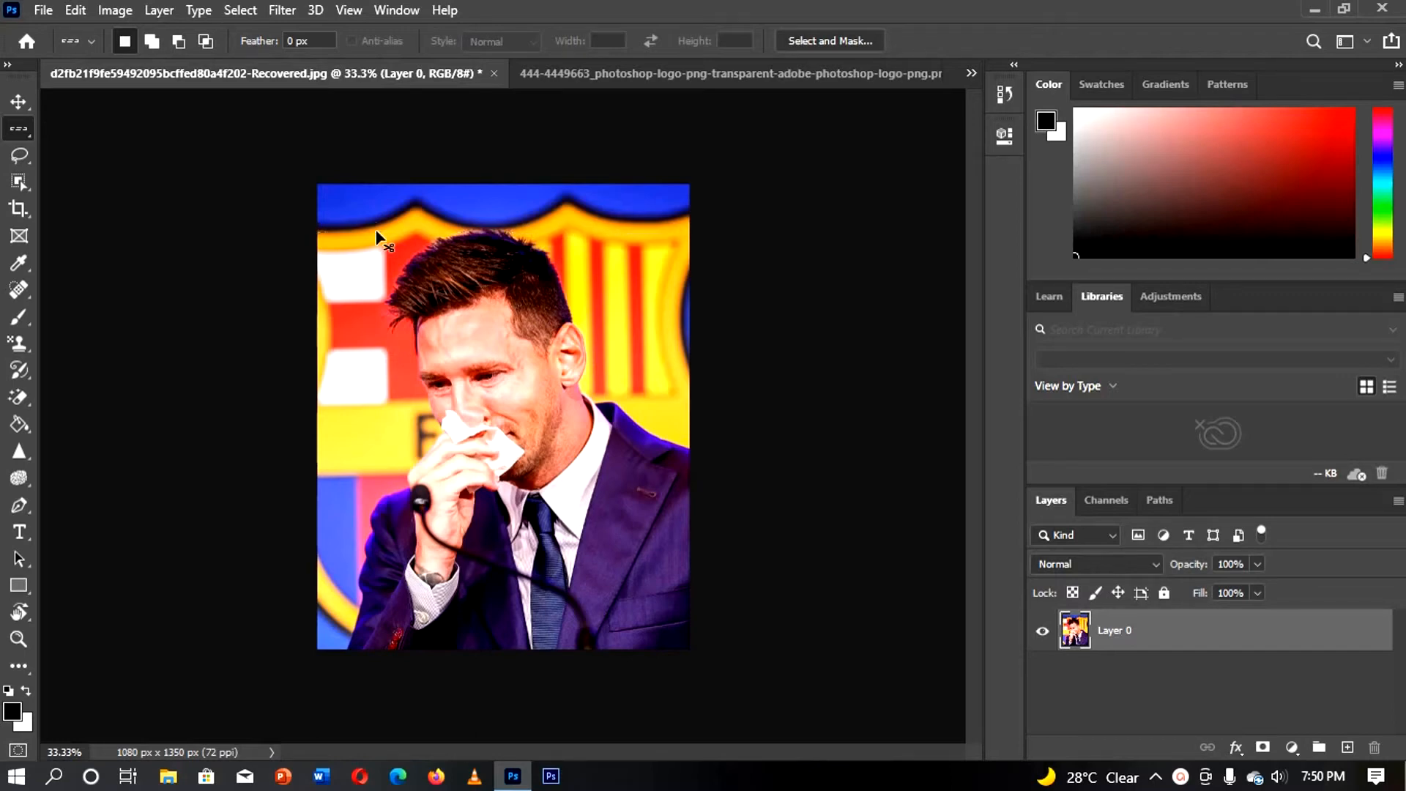
- Try the Single Column Marquee tool on the photo, placing a one-pixel column beside the face
{"action": "right_click", "coordinate": [21, 135]}
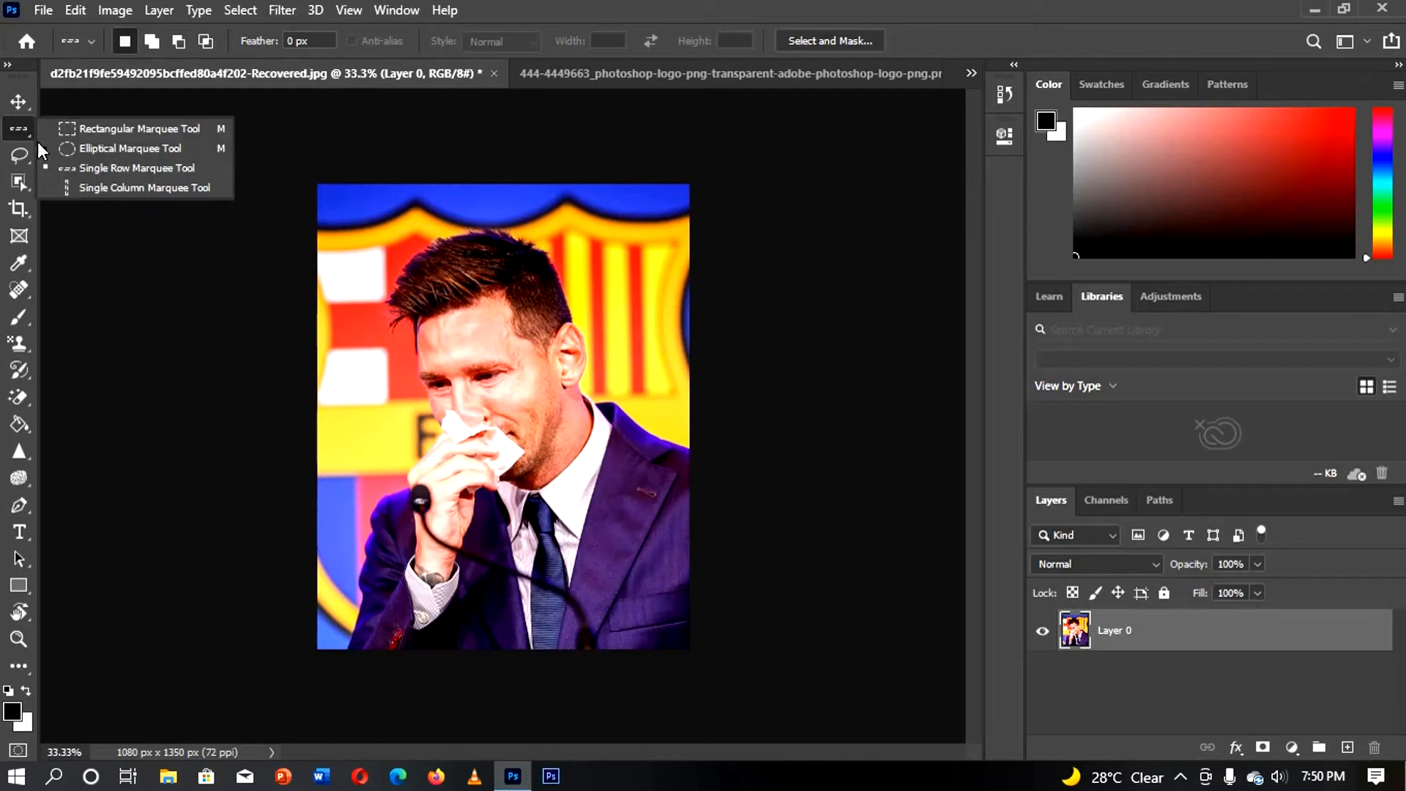
{"action": "left_click", "coordinate": [94, 188]}
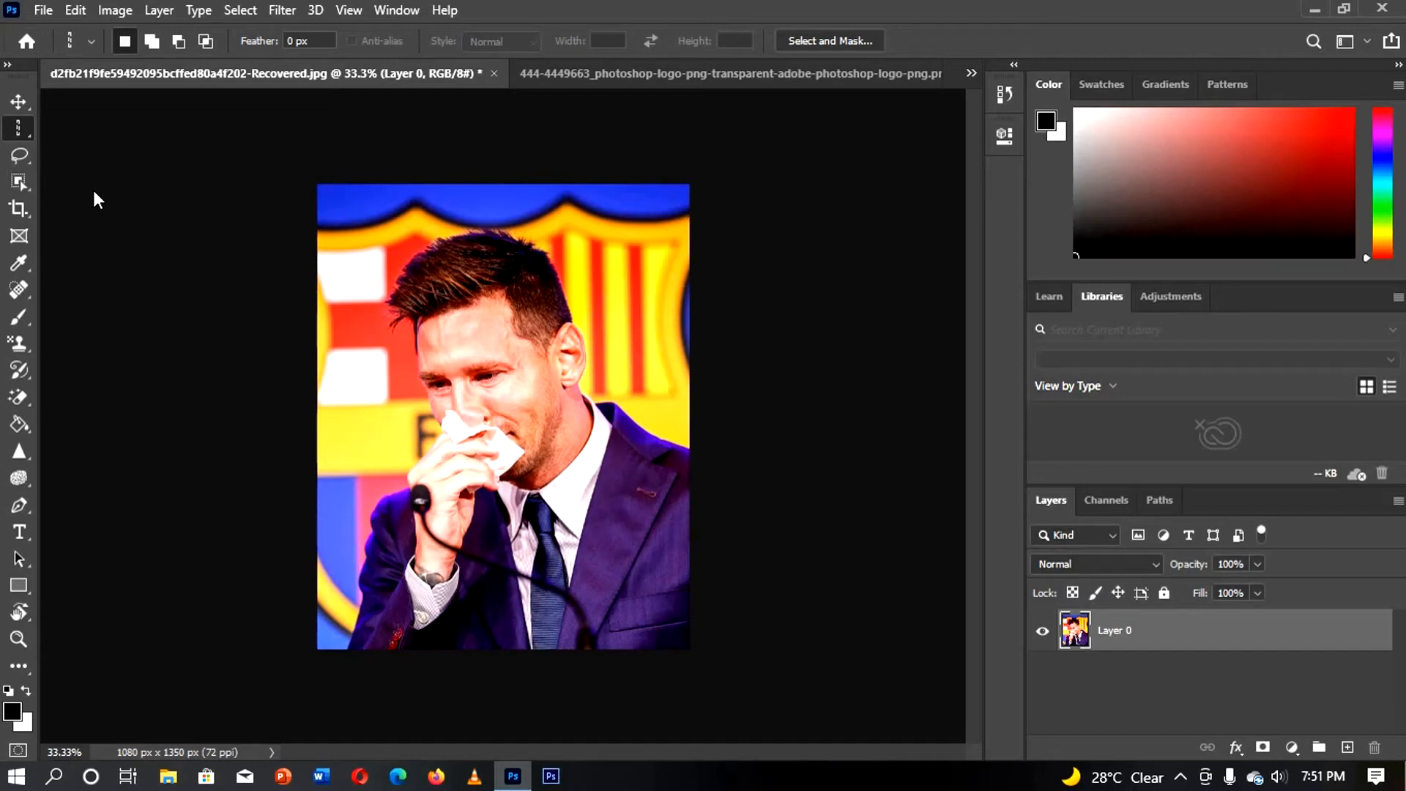
{"action": "left_click", "coordinate": [371, 334]}
- Switch to the Lasso tool and close the Photoshop logo document without saving its changes
{"action": "left_click", "coordinate": [19, 156]}
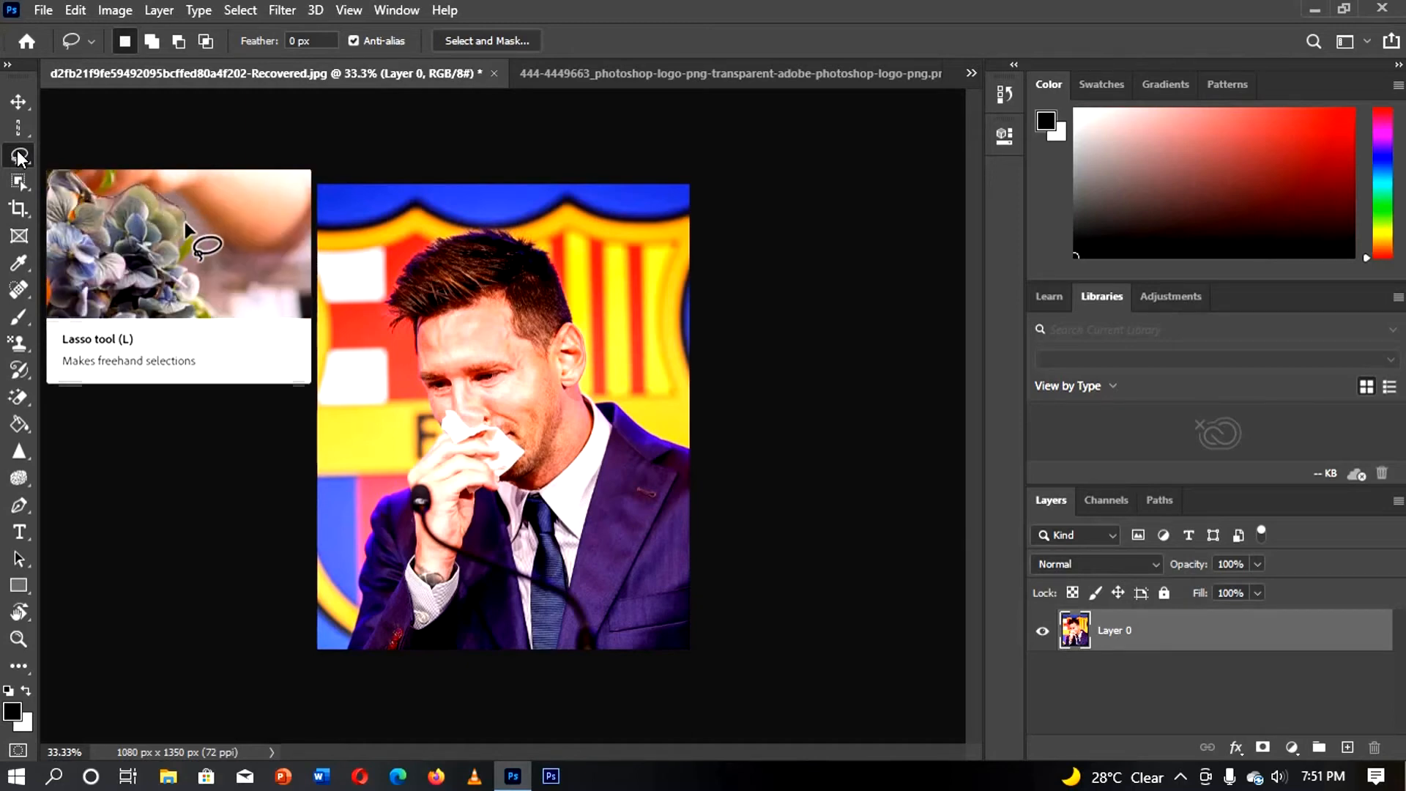
{"action": "left_click", "coordinate": [760, 70]}
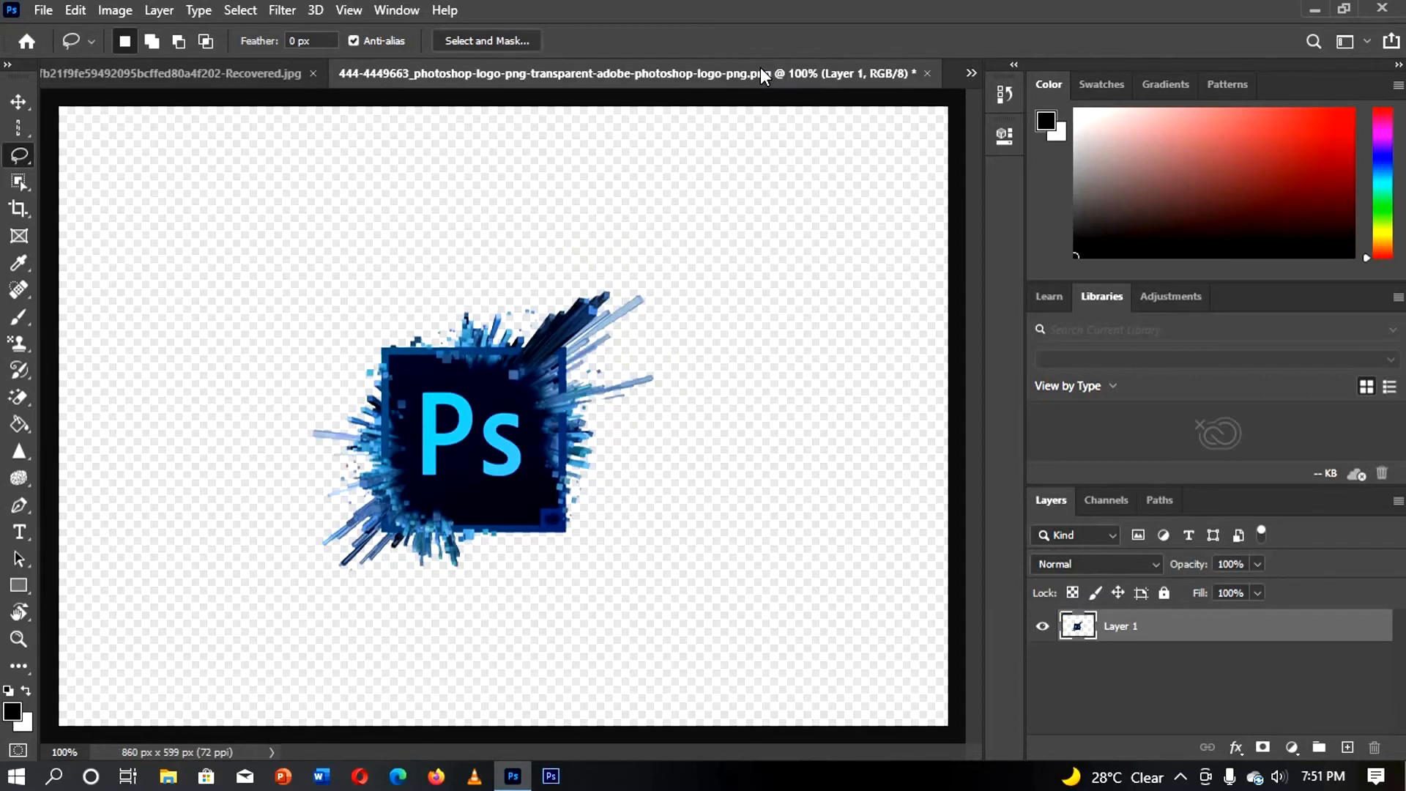
{"action": "left_click", "coordinate": [922, 74]}
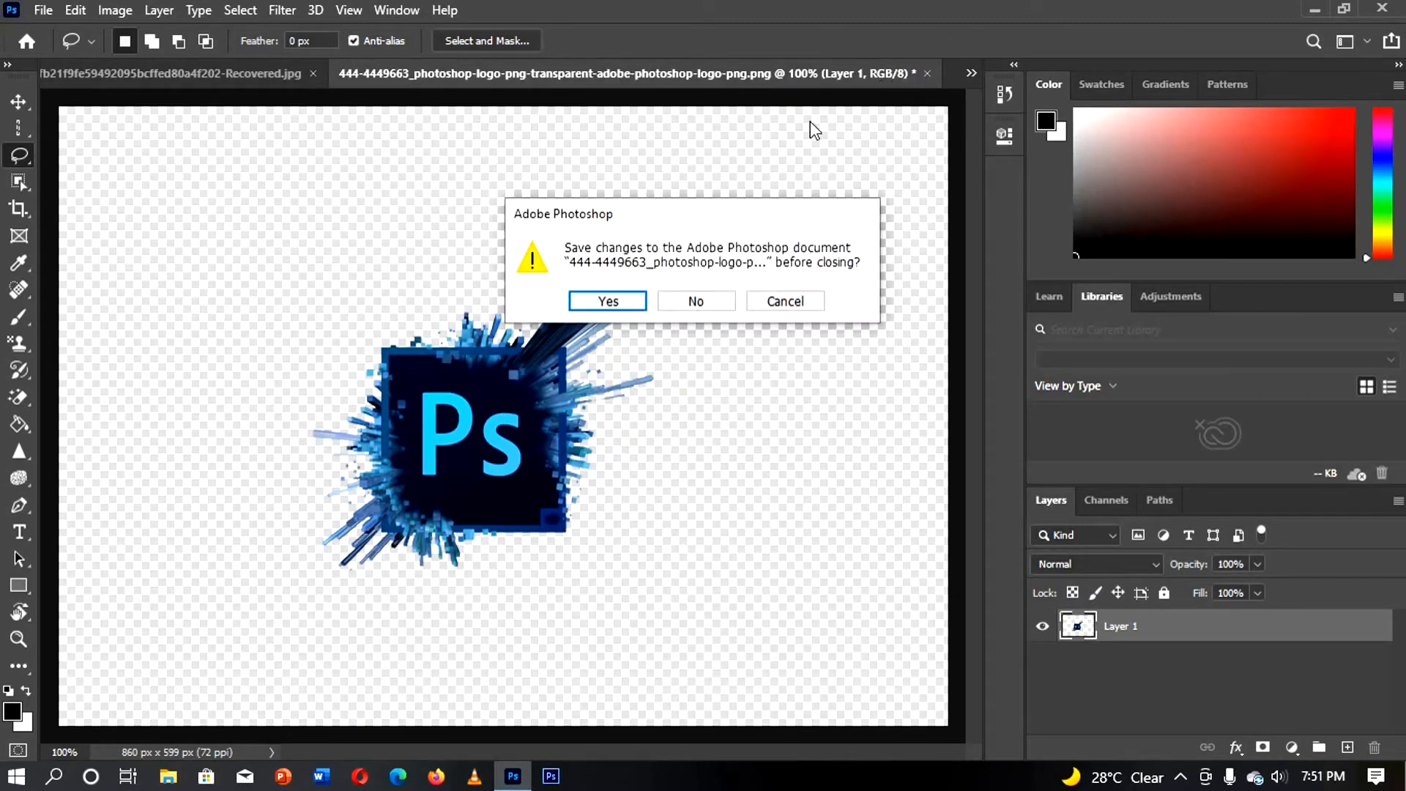
{"action": "left_click", "coordinate": [688, 304]}
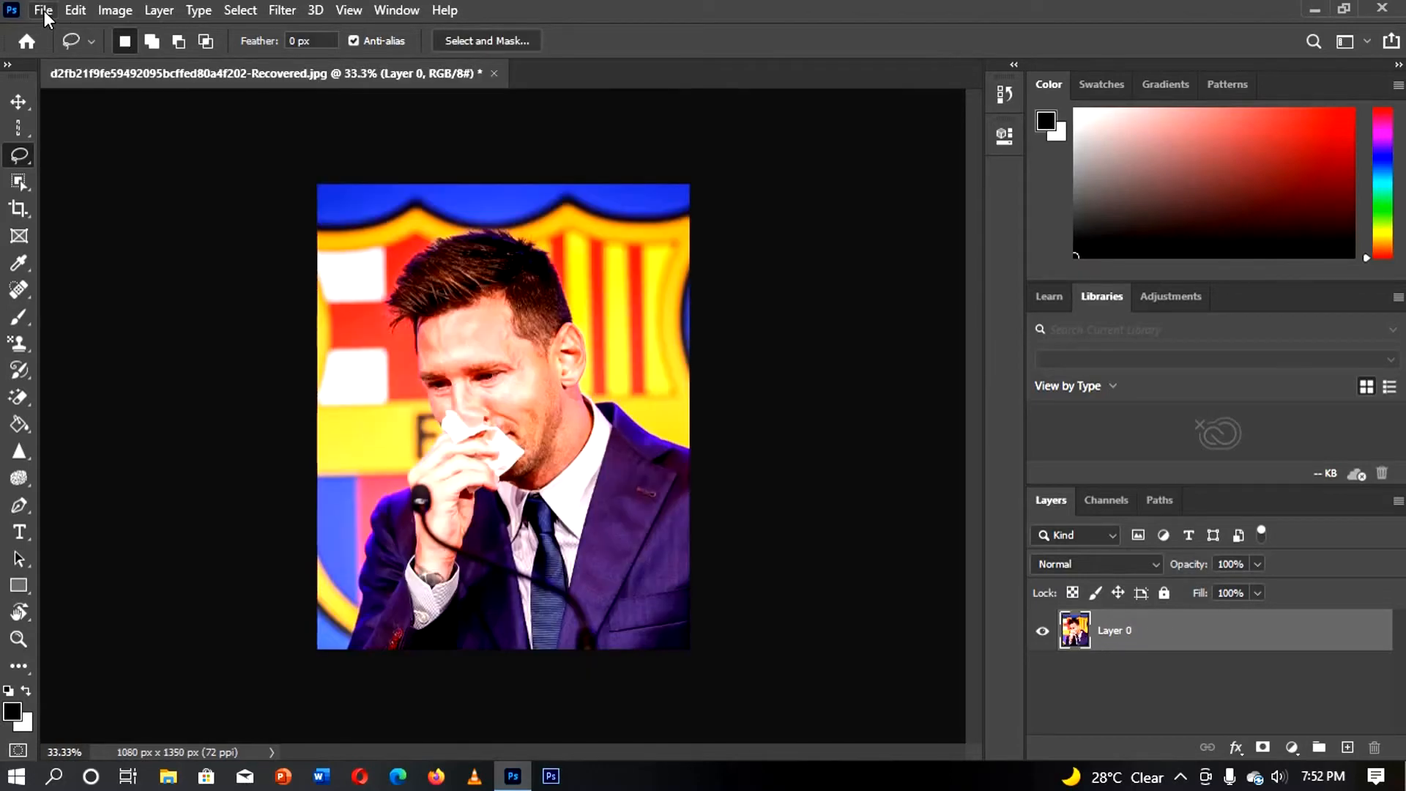
- Open the image jackie from the Youtube Resources folder
{"action": "left_click", "coordinate": [44, 12]}
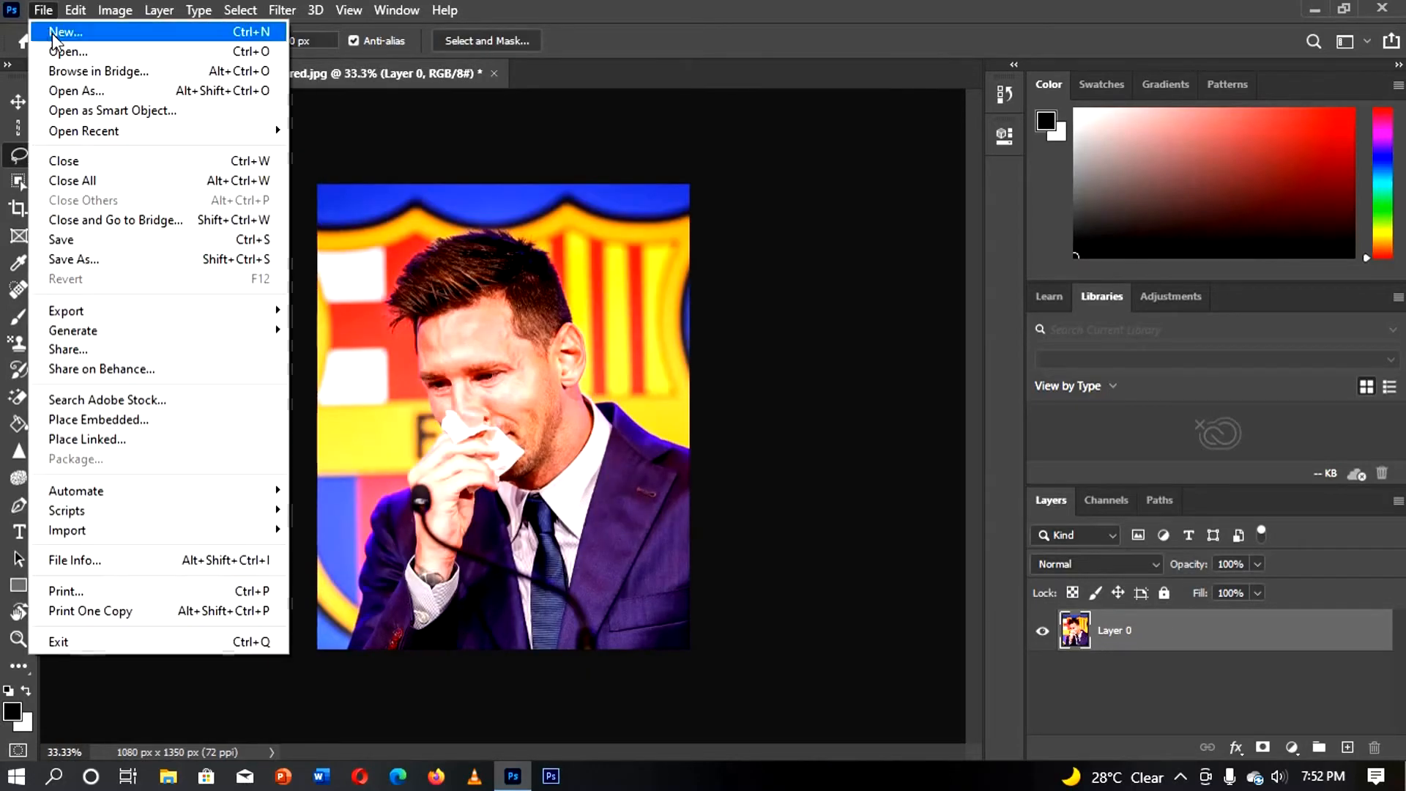
{"action": "left_click", "coordinate": [59, 51]}
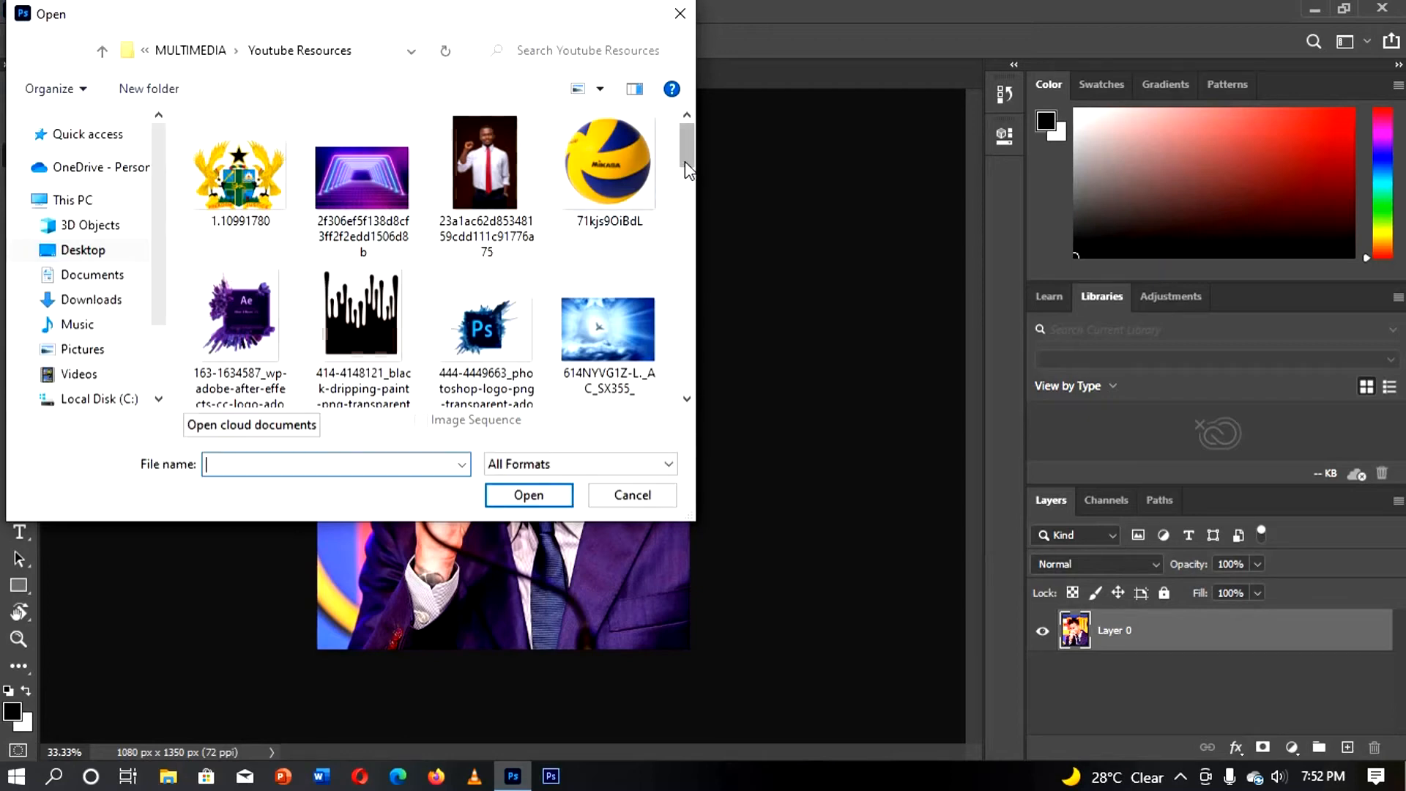
{"action": "left_click_drag", "start_coordinate": [683, 161], "coordinate": [690, 296]}
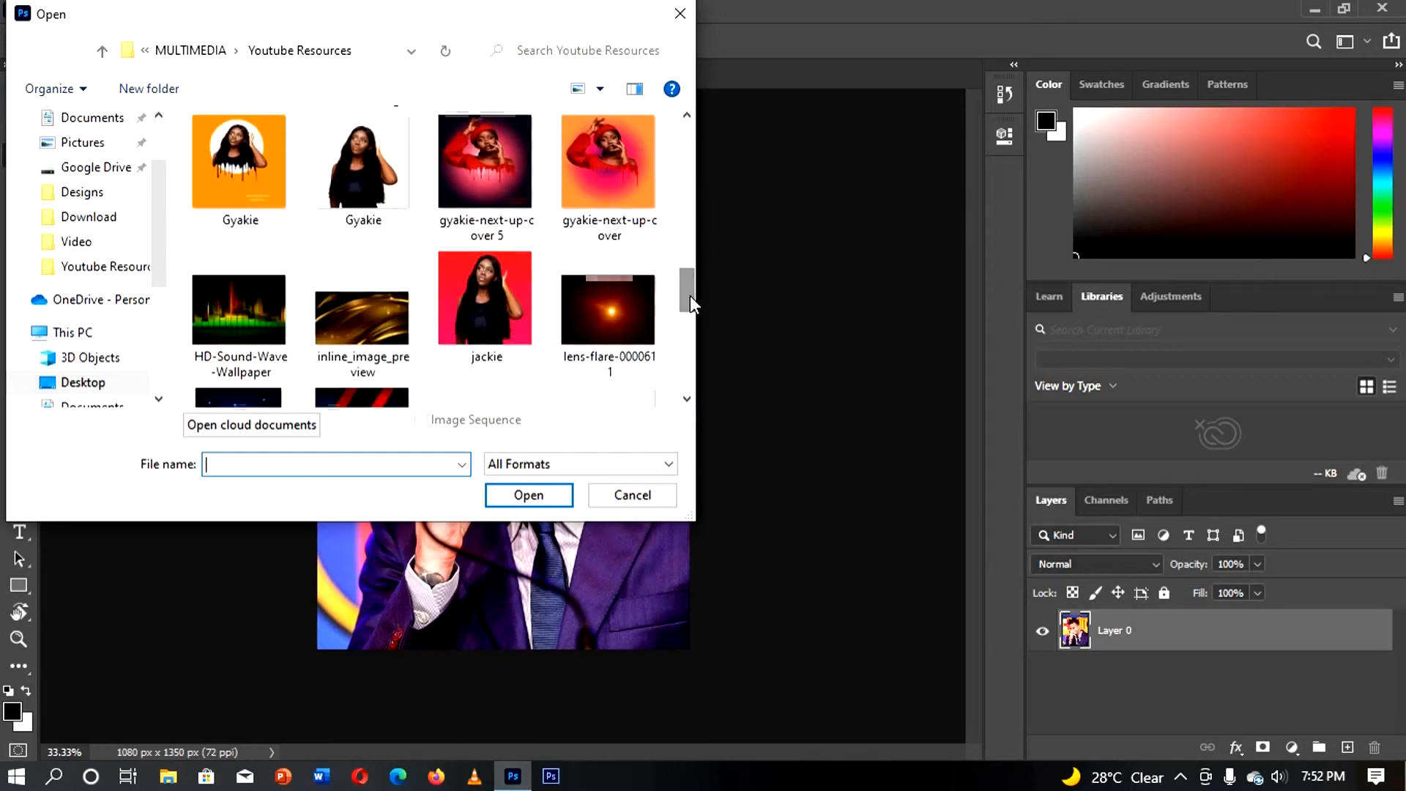
{"action": "left_click", "coordinate": [508, 299]}
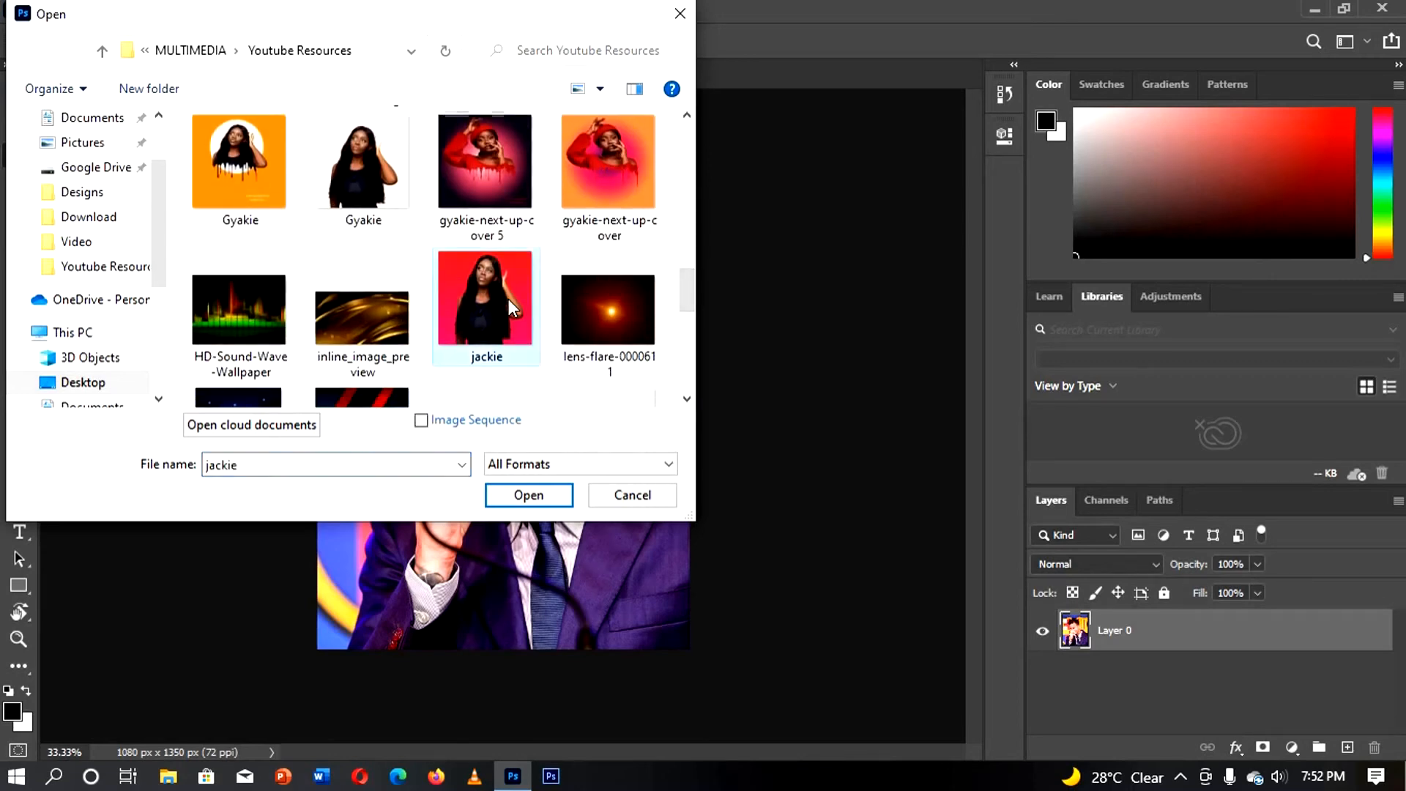
{"action": "left_click", "coordinate": [539, 495]}
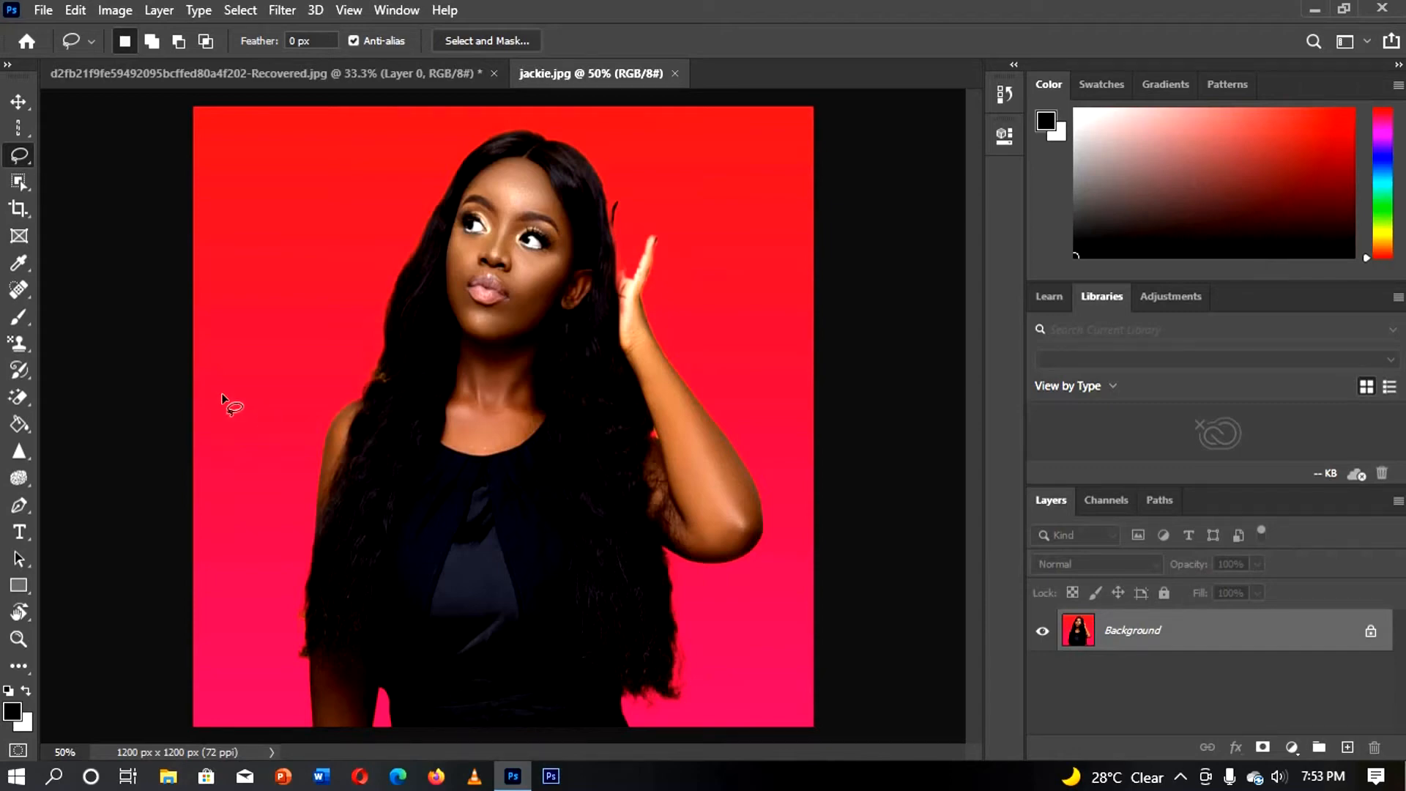
- Unlock the Background layer and trace a freehand Lasso selection around the woman, including her hair and raised arm, closing it along the lower edge
{"action": "left_click", "coordinate": [1370, 634]}
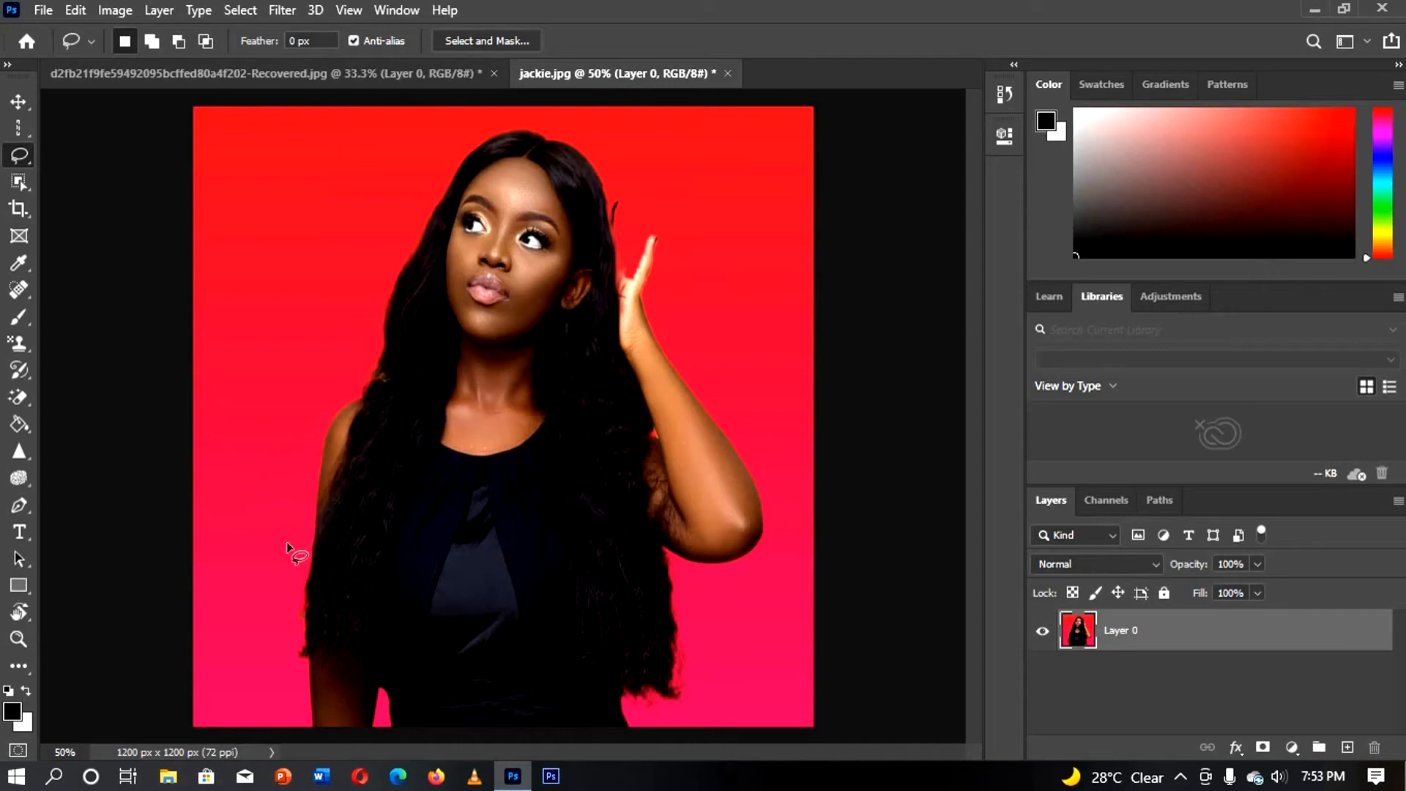
{"action": "left_click", "coordinate": [314, 728]}
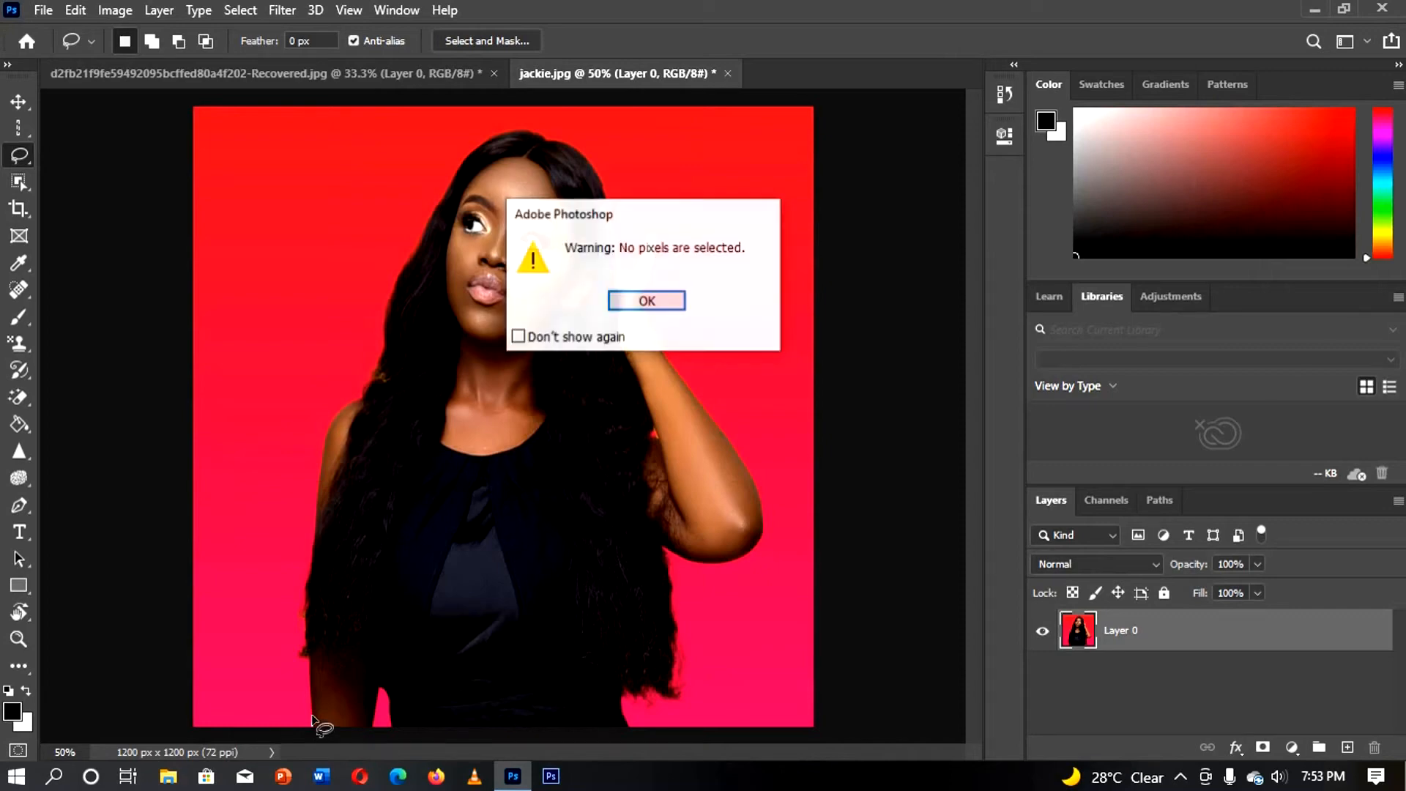
{"action": "left_click", "coordinate": [649, 301]}
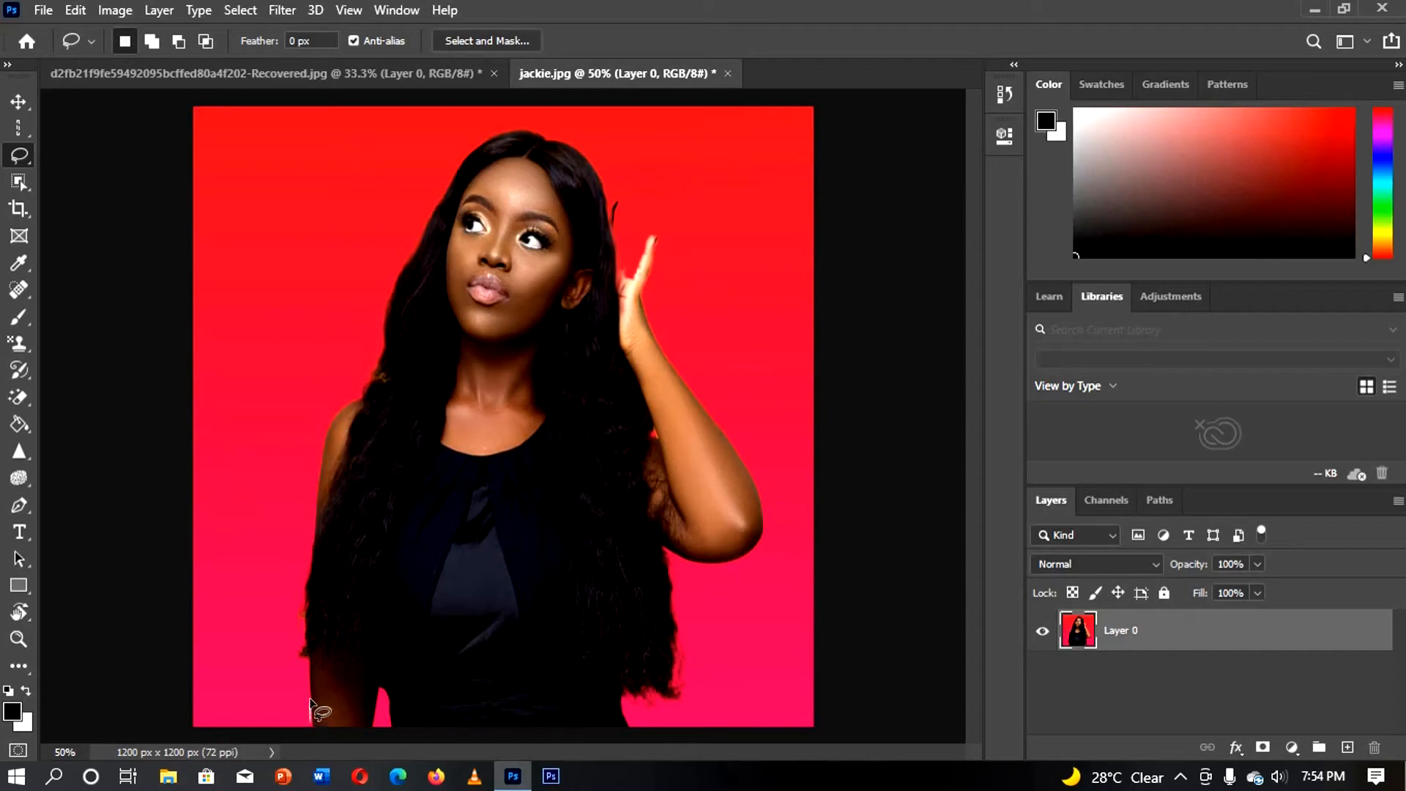
{"action": "mouse_move", "coordinate": [311, 723]}
{"action": "left_mouse_down"}
{"action": "mouse_move", "coordinate": [314, 482]}
{"action": "mouse_move", "coordinate": [338, 406]}
{"action": "mouse_move", "coordinate": [377, 386]}
{"action": "mouse_move", "coordinate": [402, 247]}
{"action": "mouse_move", "coordinate": [455, 162]}
{"action": "mouse_move", "coordinate": [491, 137]}
{"action": "mouse_move", "coordinate": [595, 147]}
{"action": "mouse_move", "coordinate": [609, 203]}
{"action": "left_mouse_up"}
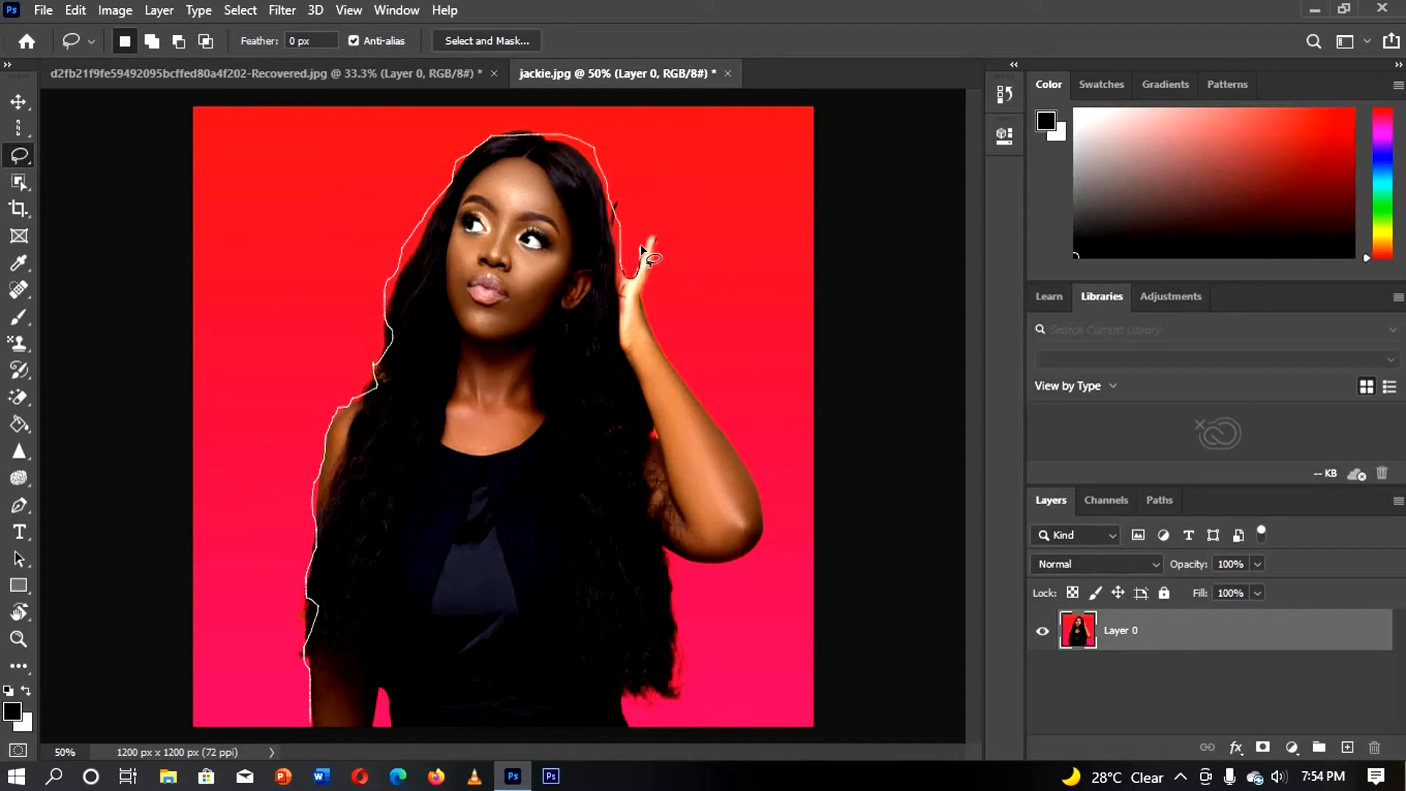
{"action": "mouse_move", "coordinate": [640, 244]}
{"action": "left_mouse_down"}
{"action": "mouse_move", "coordinate": [670, 226]}
{"action": "mouse_move", "coordinate": [649, 281]}
{"action": "mouse_move", "coordinate": [666, 369]}
{"action": "left_mouse_up"}
{"action": "mouse_move", "coordinate": [731, 443]}
{"action": "left_mouse_down"}
{"action": "mouse_move", "coordinate": [756, 468]}
{"action": "mouse_move", "coordinate": [767, 545]}
{"action": "mouse_move", "coordinate": [709, 568]}
{"action": "mouse_move", "coordinate": [657, 549]}
{"action": "mouse_move", "coordinate": [674, 580]}
{"action": "mouse_move", "coordinate": [678, 700]}
{"action": "mouse_move", "coordinate": [630, 681]}
{"action": "mouse_move", "coordinate": [632, 730]}
{"action": "mouse_move", "coordinate": [311, 719]}
{"action": "left_mouse_up"}
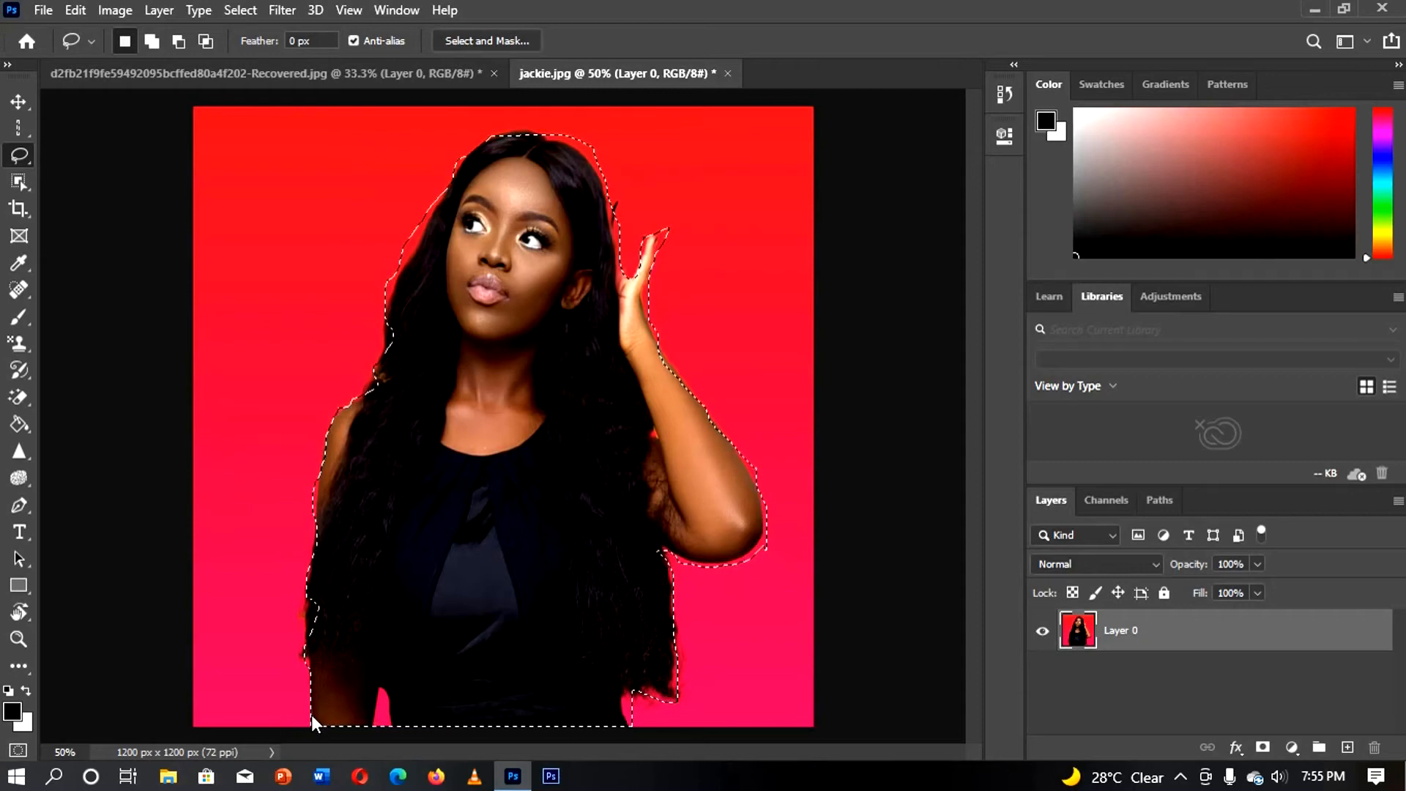
- Try deleting the selected woman from the image, deselect and reselect the outline, and undo the deletion
{"action": "key", "text": "Delete"}
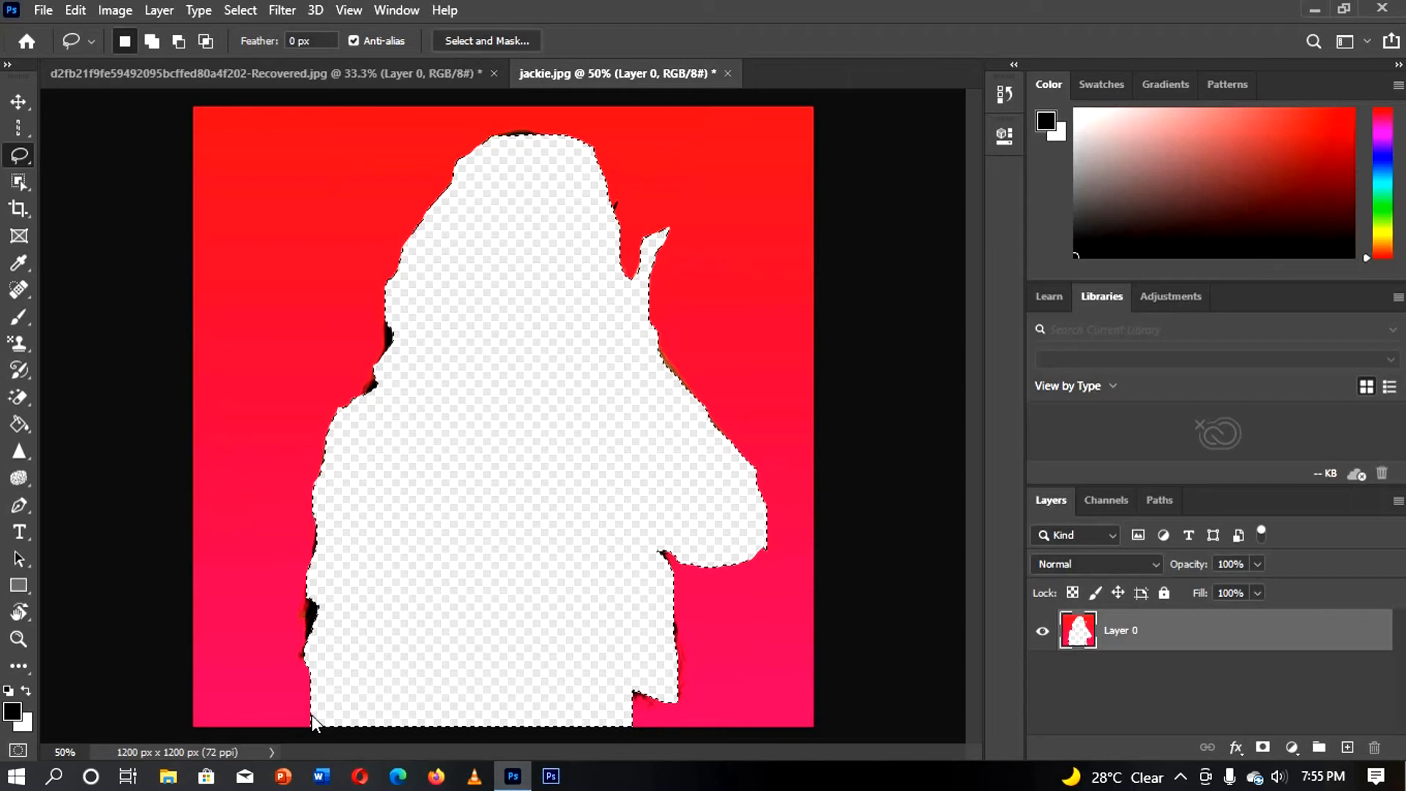
{"action": "key", "text": "ctrl+d"}
{"action": "key", "text": "ctrl+shift+d"}
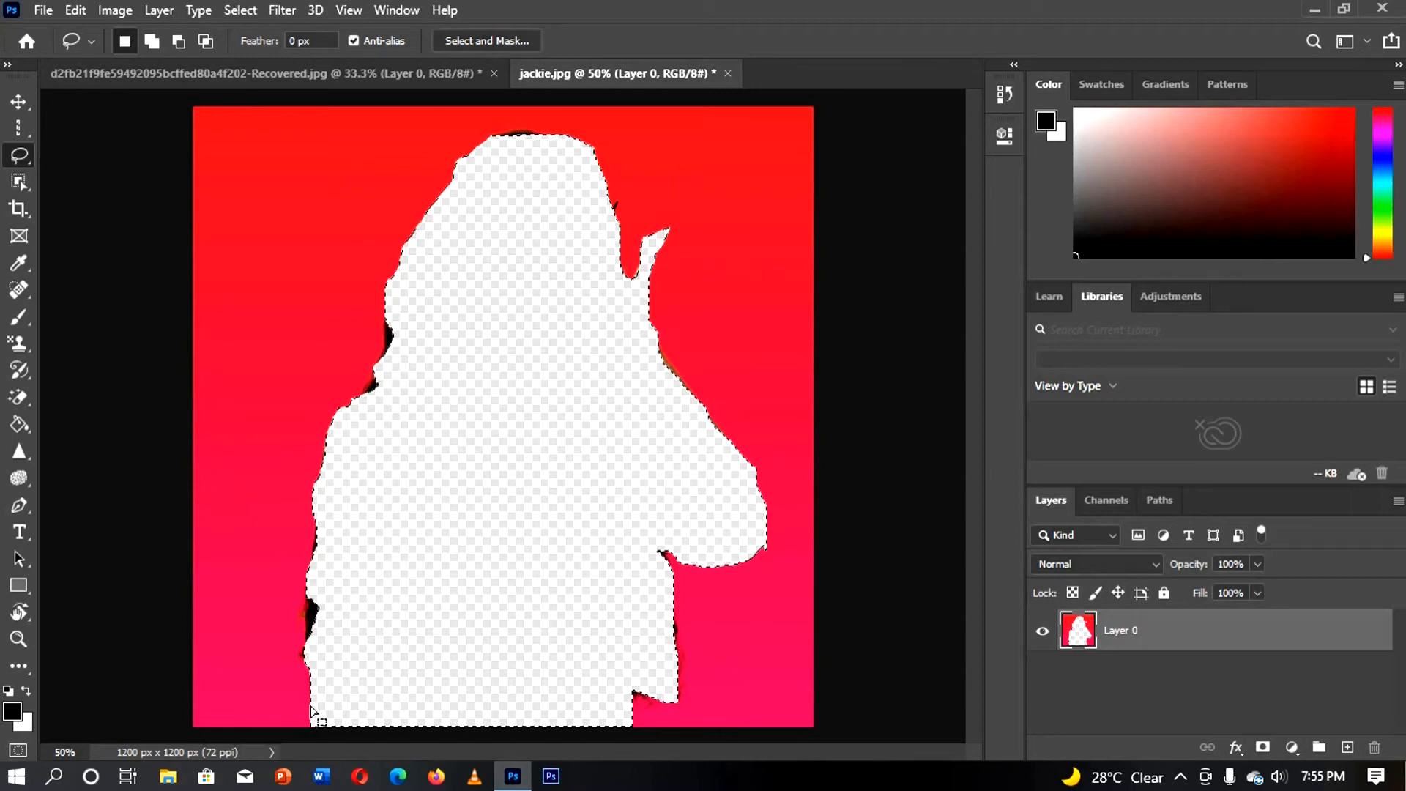
{"action": "key", "text": "ctrl+z"}
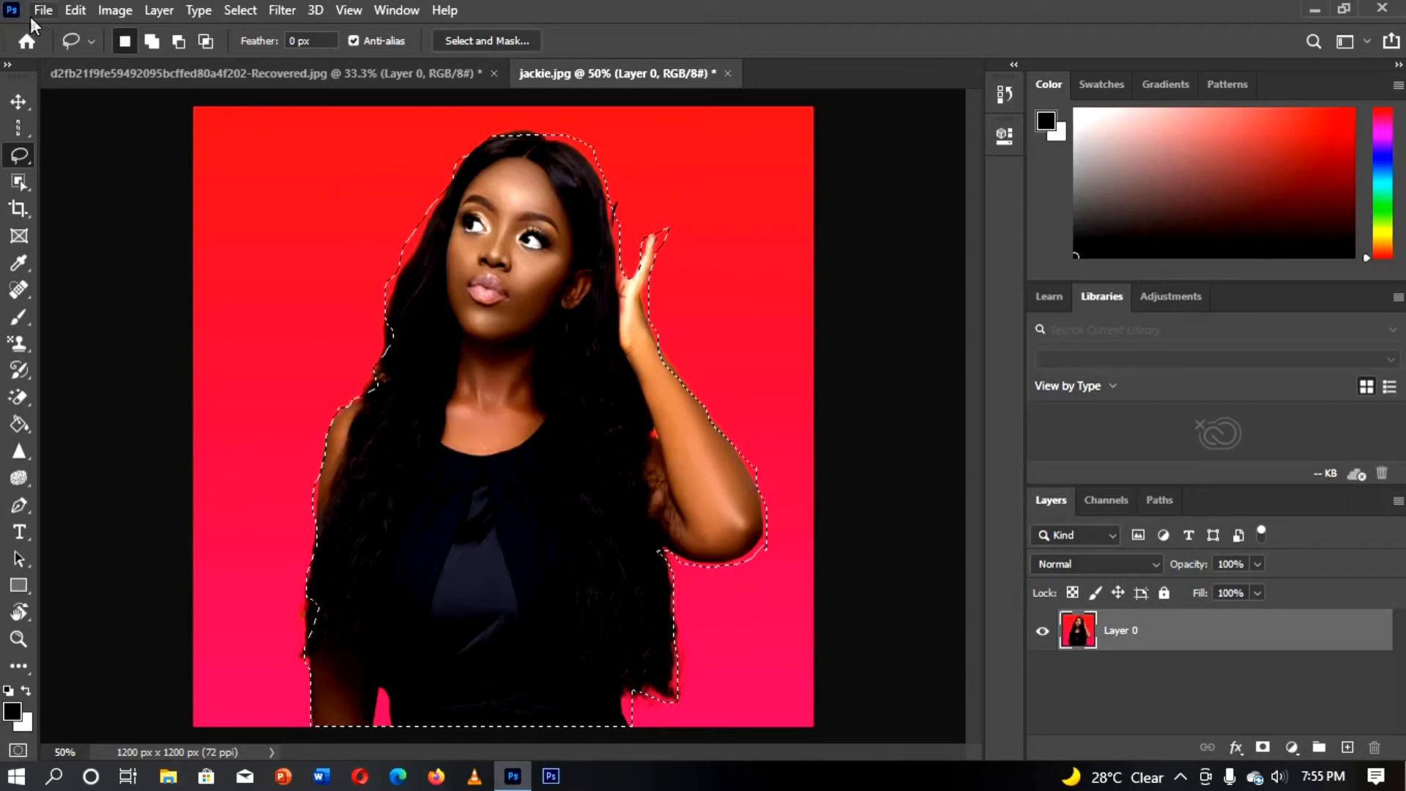
- Try moving the selected woman slightly with the Move tool, and clear the selection
{"action": "left_click", "coordinate": [21, 101]}
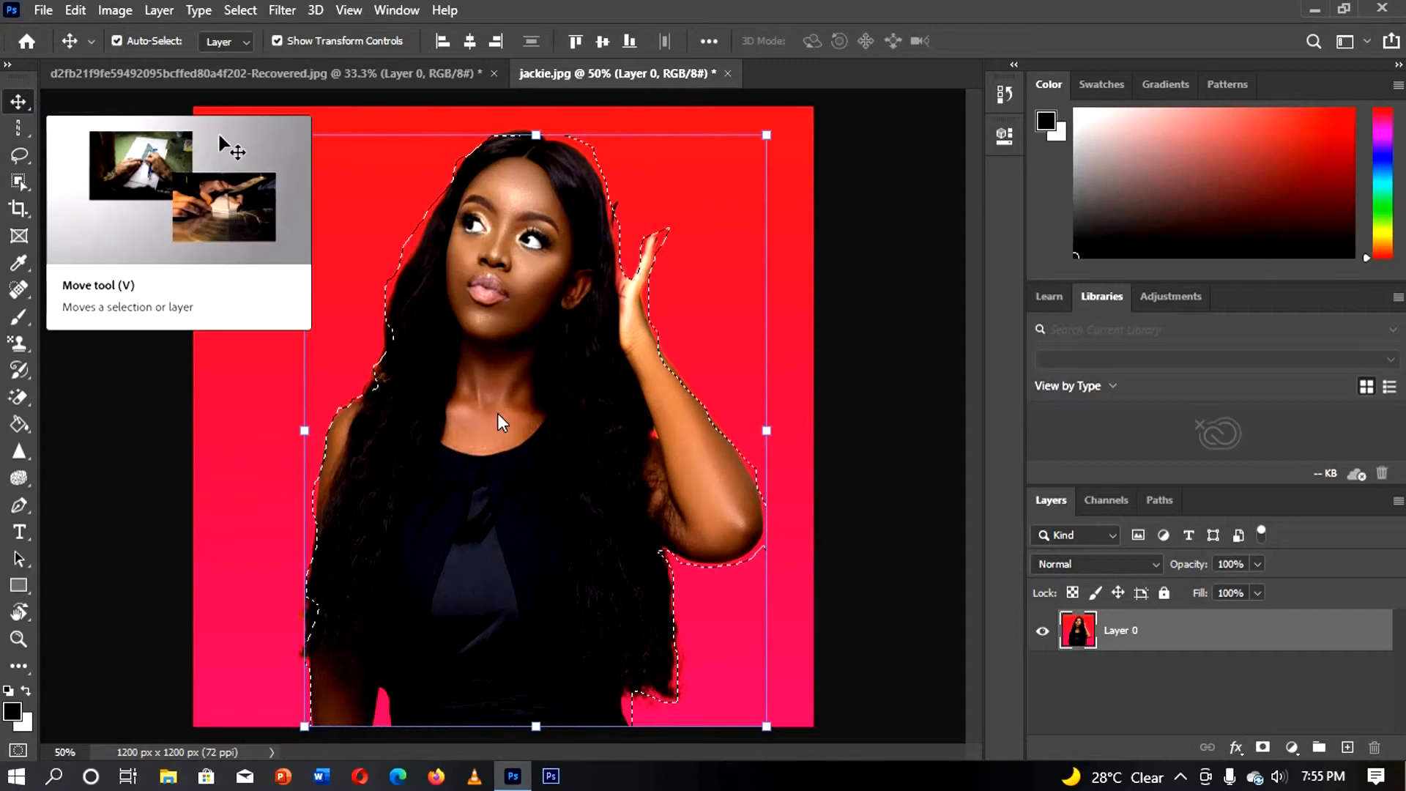
{"action": "mouse_move", "coordinate": [503, 478]}
{"action": "left_mouse_down"}
{"action": "mouse_move", "coordinate": [605, 439]}
{"action": "mouse_move", "coordinate": [599, 406]}
{"action": "mouse_move", "coordinate": [507, 408]}
{"action": "mouse_move", "coordinate": [493, 475]}
{"action": "mouse_move", "coordinate": [507, 474]}
{"action": "left_mouse_up"}
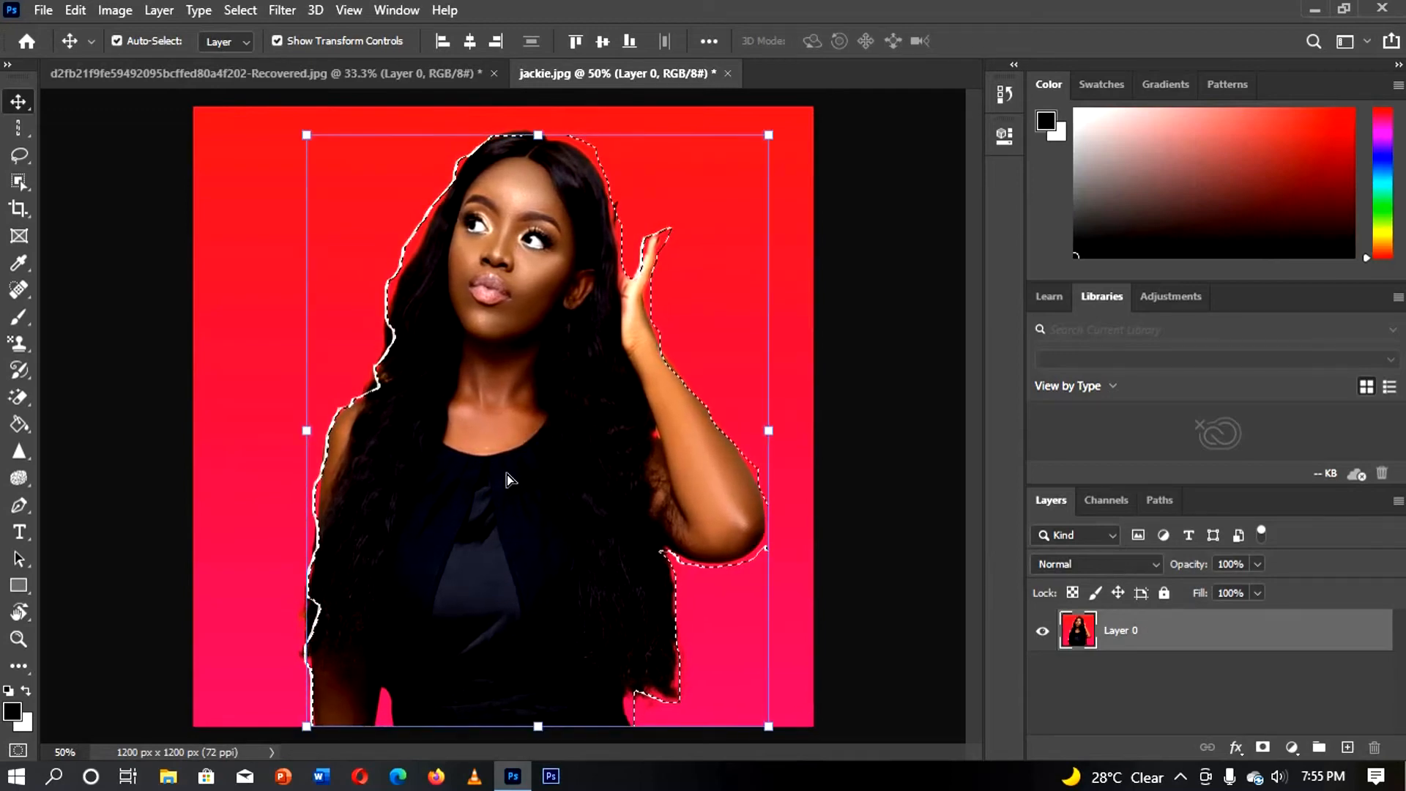
{"action": "key", "text": "ctrl+d"}
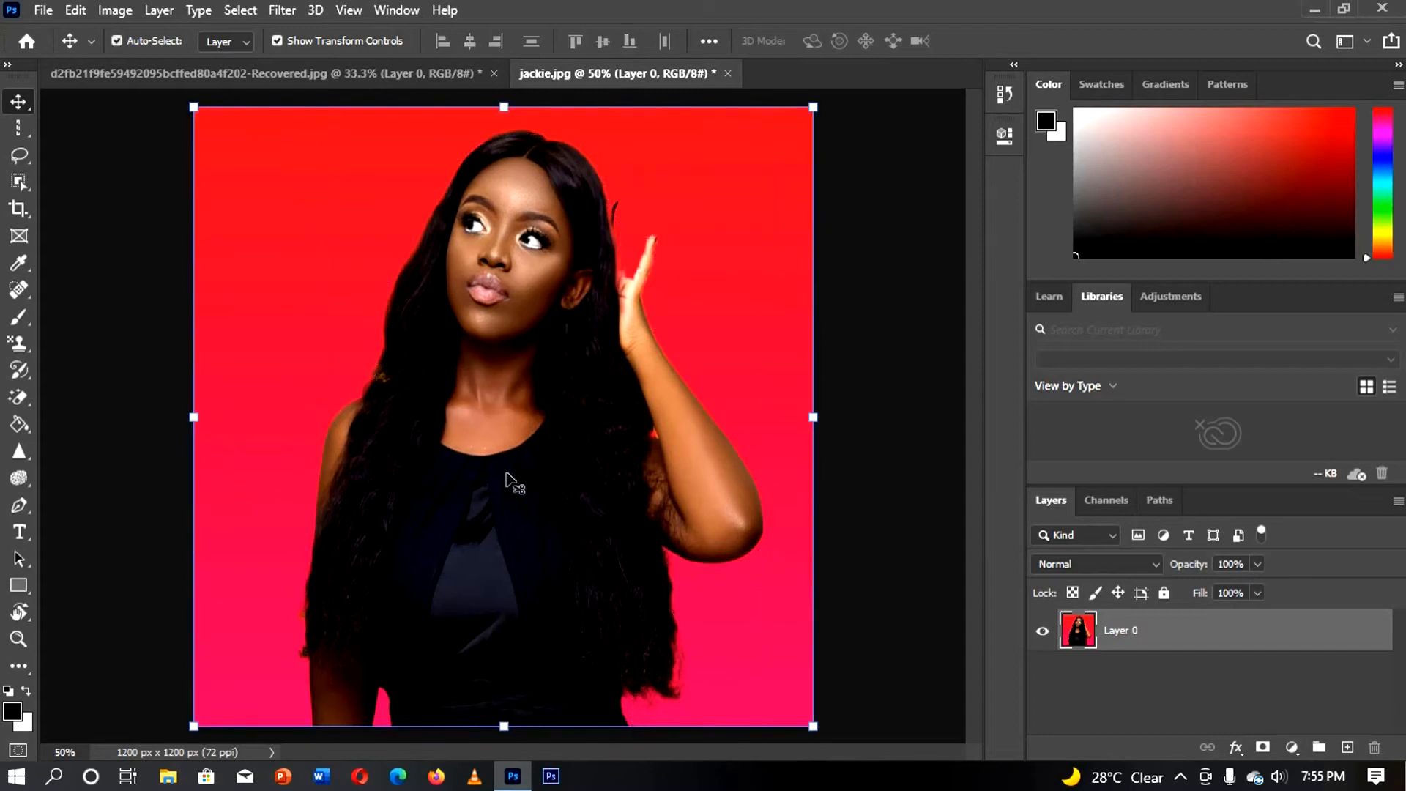
- Switch to the Polygonal Lasso tool
{"action": "left_click", "coordinate": [14, 157]}
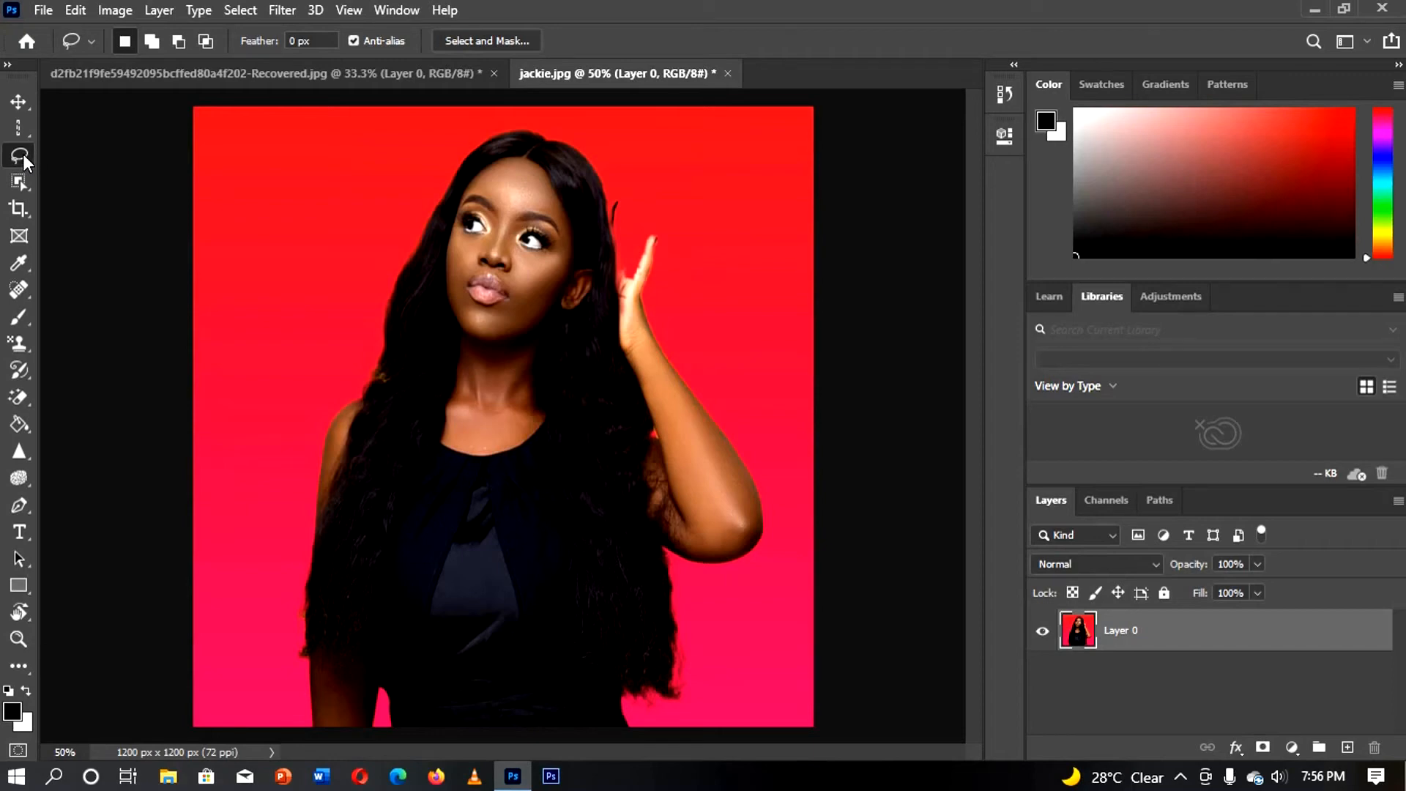
{"action": "right_click", "coordinate": [23, 155]}
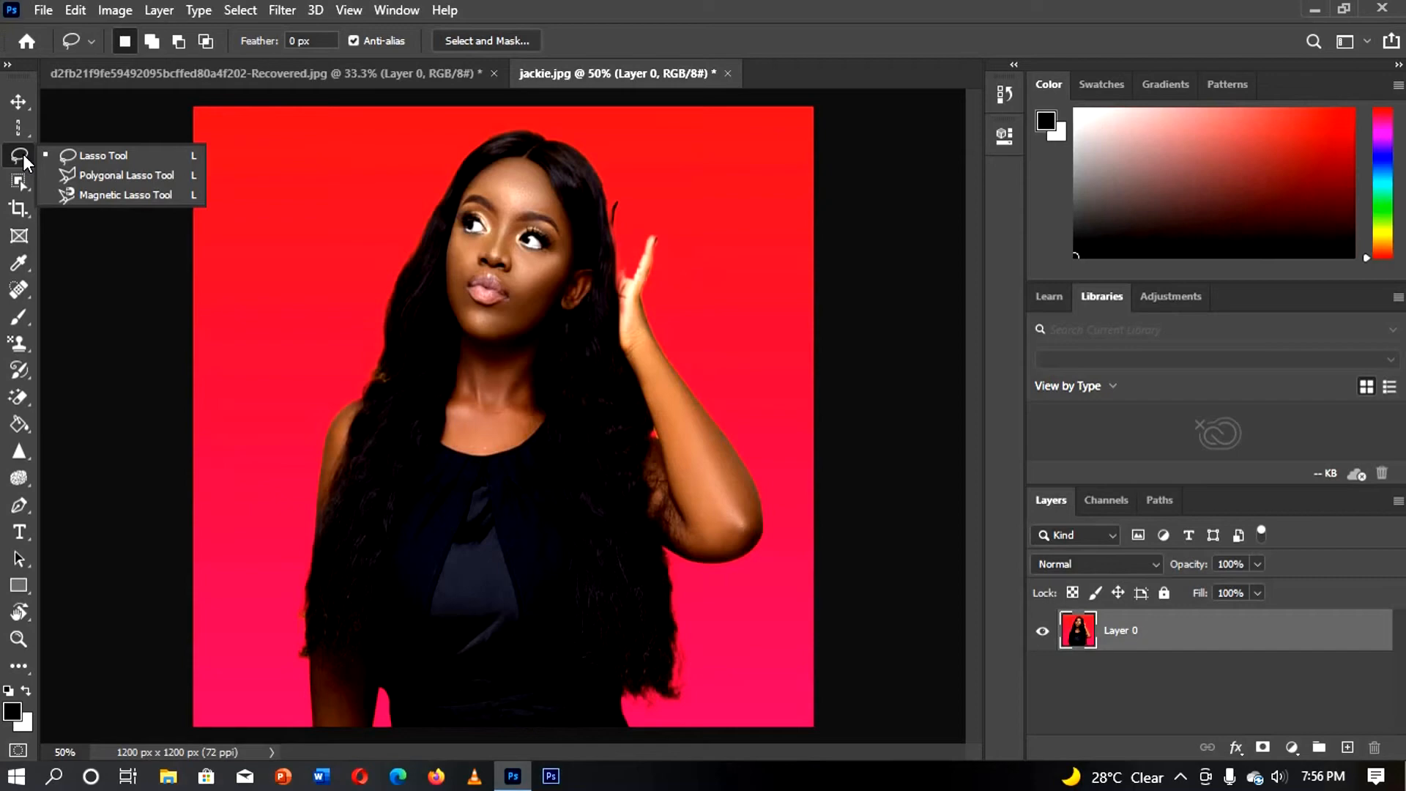
{"action": "left_click", "coordinate": [116, 168]}
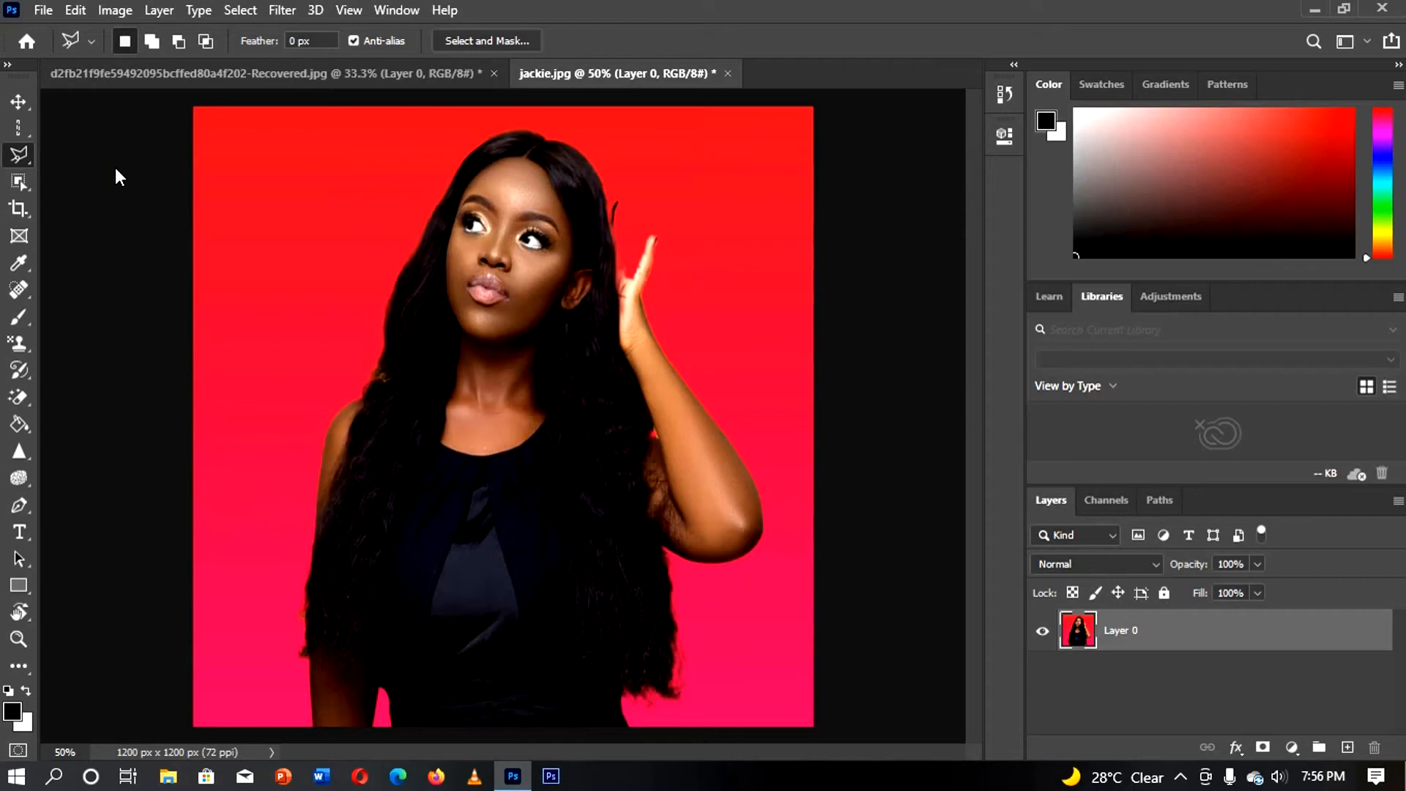
- Try to close a polygonal selection from a single straight line drawn across the woman's head
{"action": "left_click", "coordinate": [215, 232]}
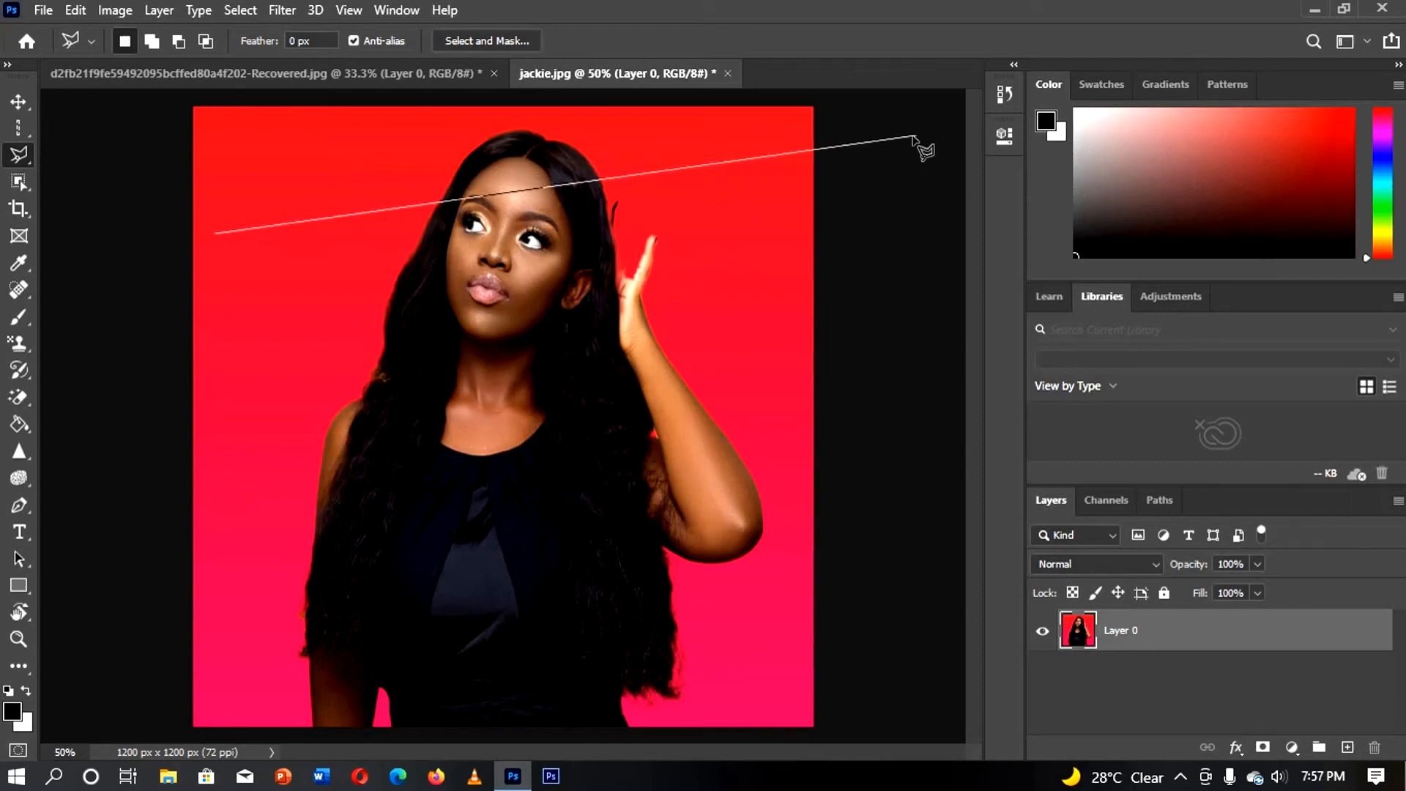
{"action": "double_click", "coordinate": [775, 173]}
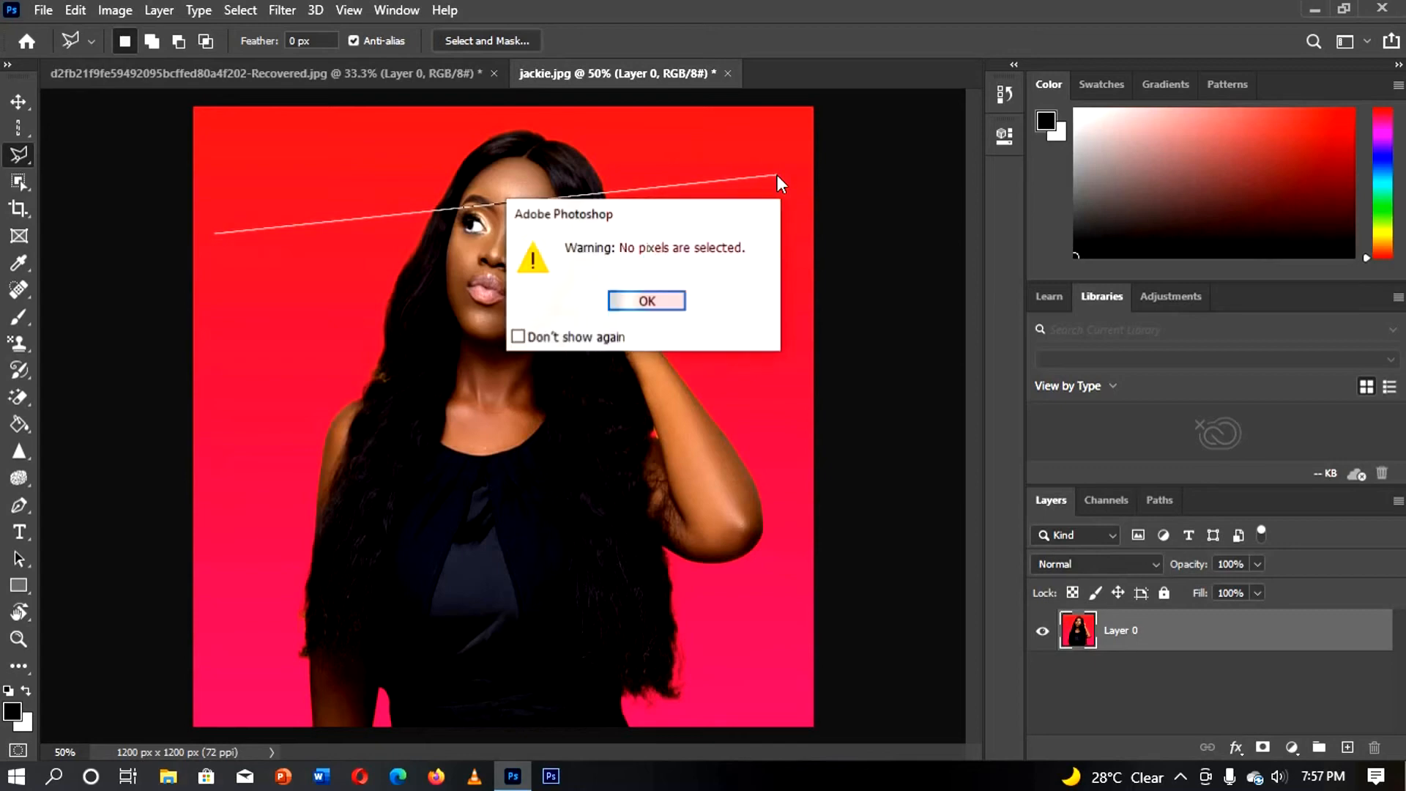
{"action": "left_click", "coordinate": [672, 297]}
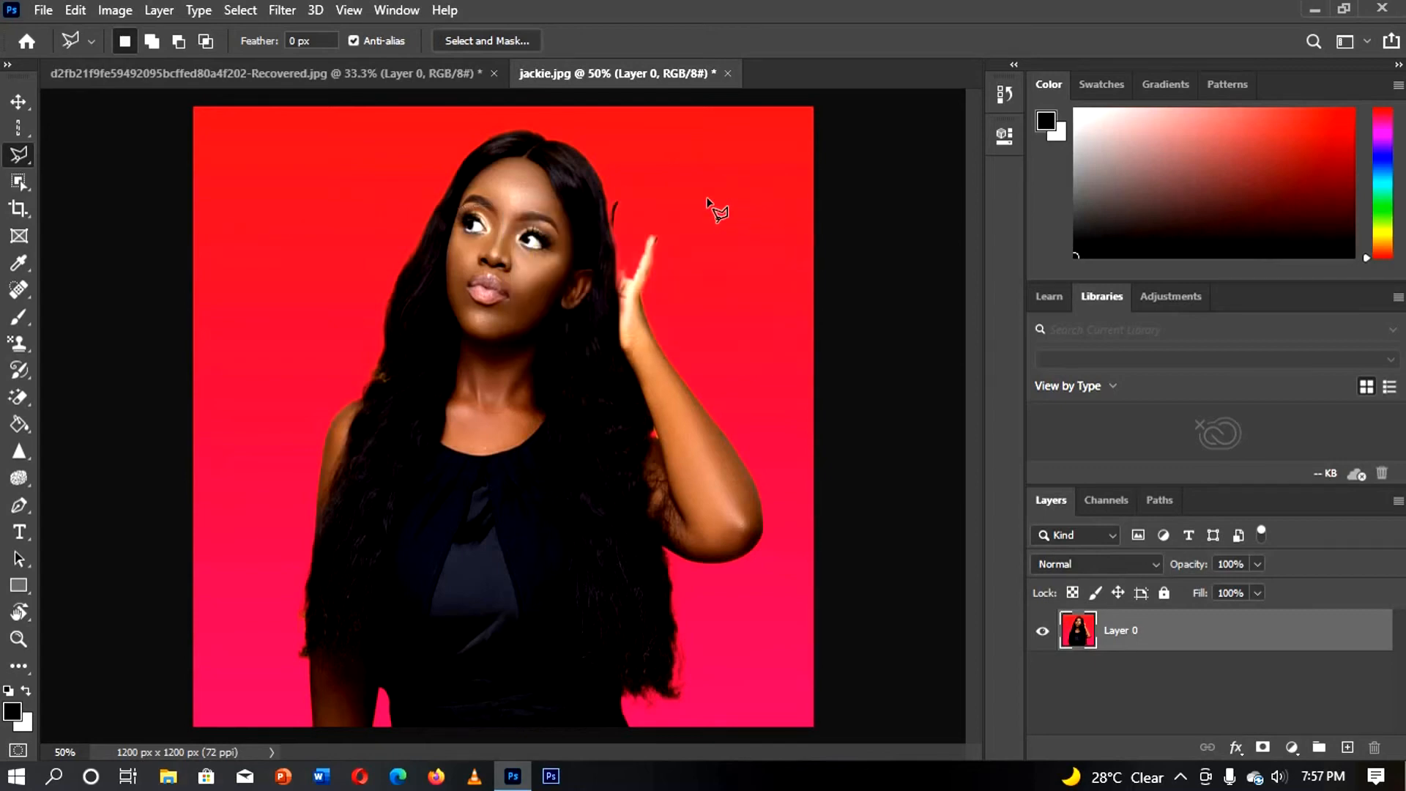
- Outline a small triangle in the red background beside the woman's hair, try deleting its contents, and undo the deletion
{"action": "left_click", "coordinate": [213, 206]}
{"action": "left_click", "coordinate": [361, 214]}
{"action": "left_click", "coordinate": [212, 211]}
{"action": "key", "text": "Delete"}
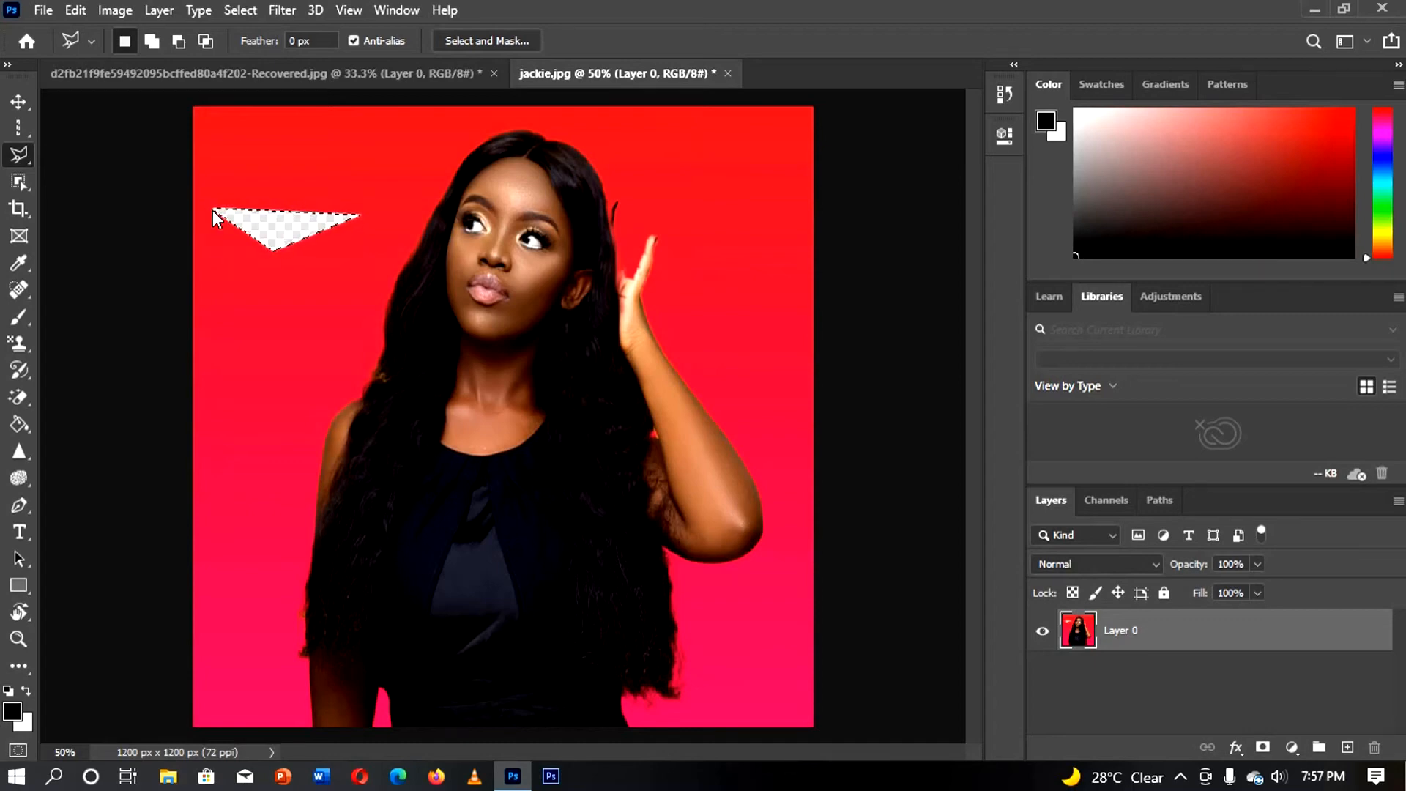
{"action": "key", "text": "ctrl+z"}
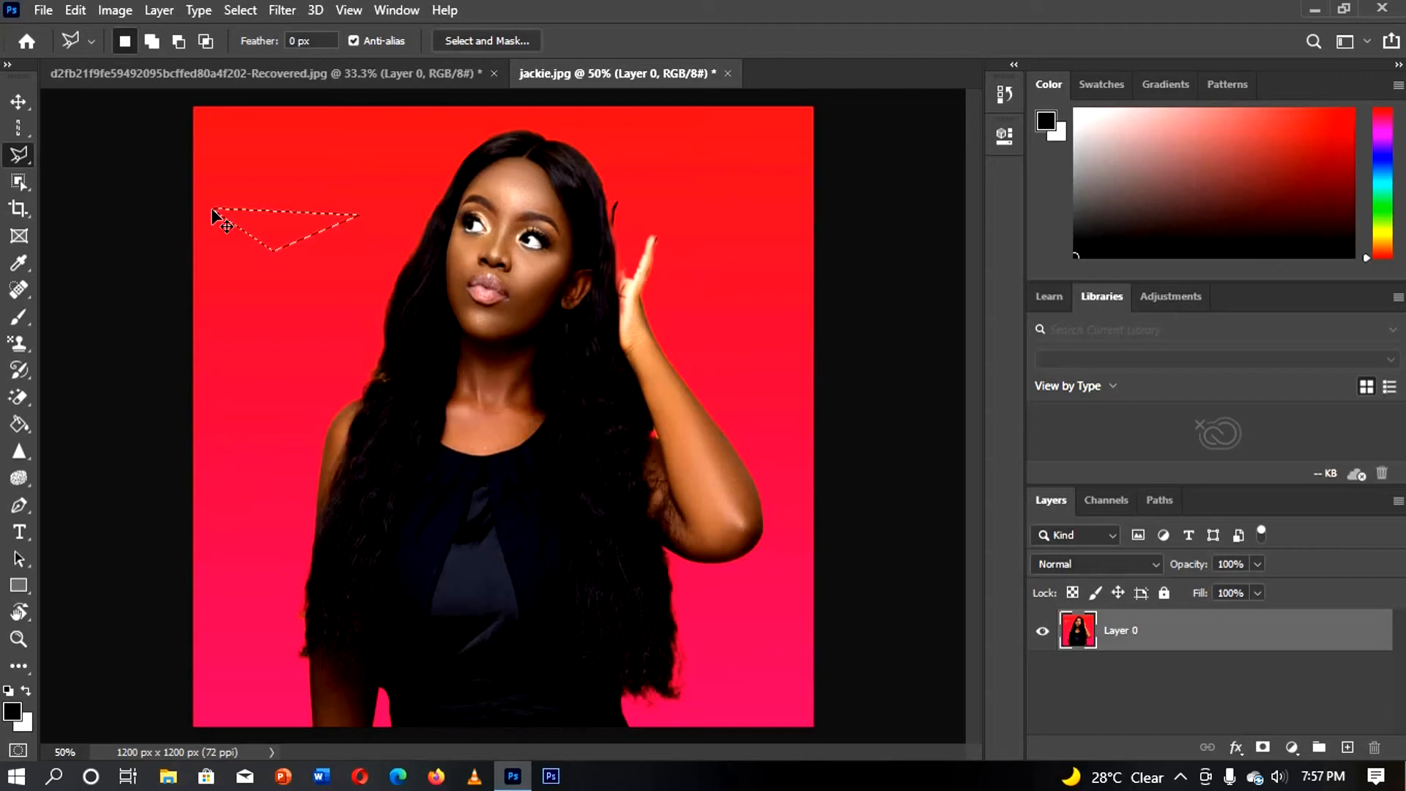
- Try moving the triangular selection with the Move tool, and deselect it
{"action": "left_click", "coordinate": [19, 102]}
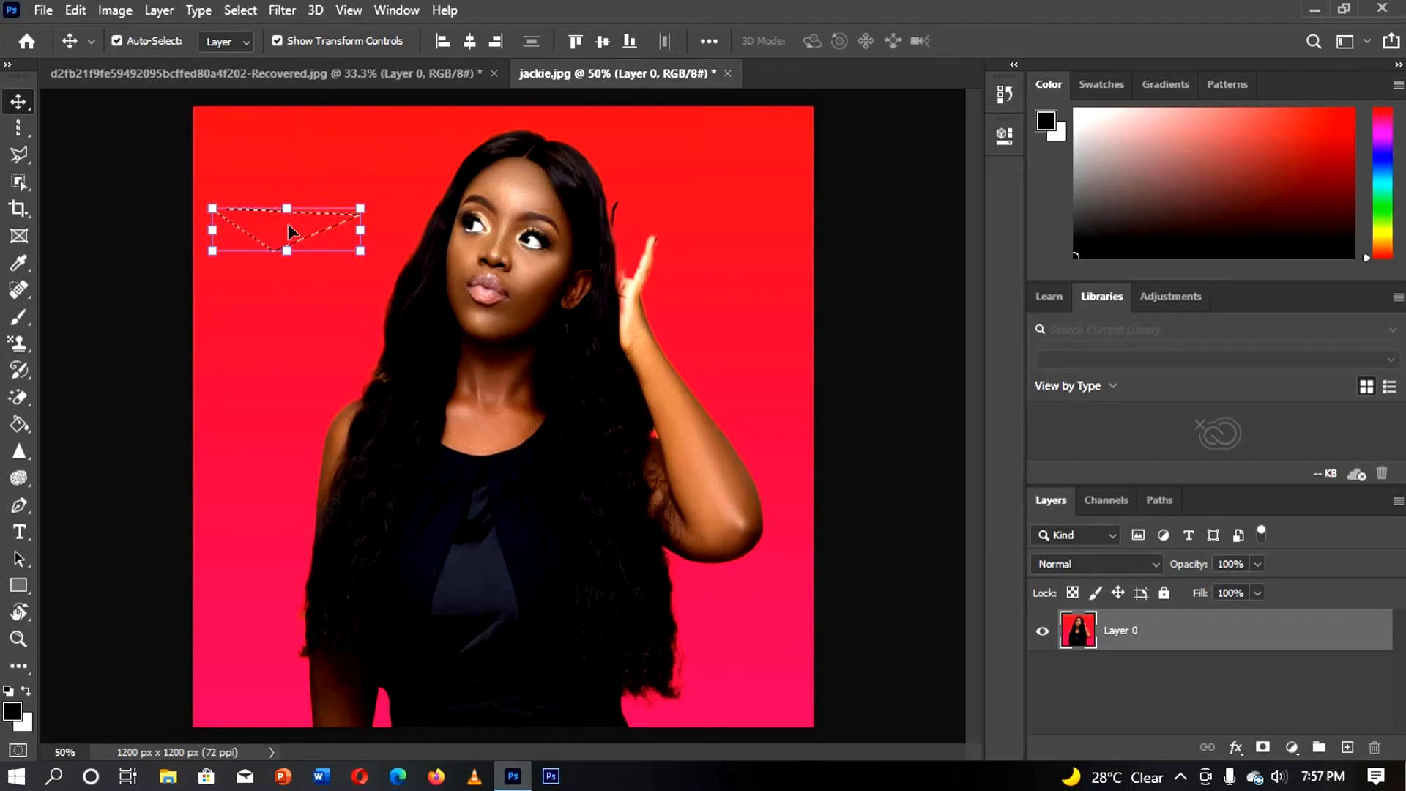
{"action": "mouse_move", "coordinate": [289, 232]}
{"action": "left_mouse_down"}
{"action": "mouse_move", "coordinate": [354, 180]}
{"action": "mouse_move", "coordinate": [289, 227]}
{"action": "left_mouse_up"}
{"action": "key", "text": "ctrl+d"}
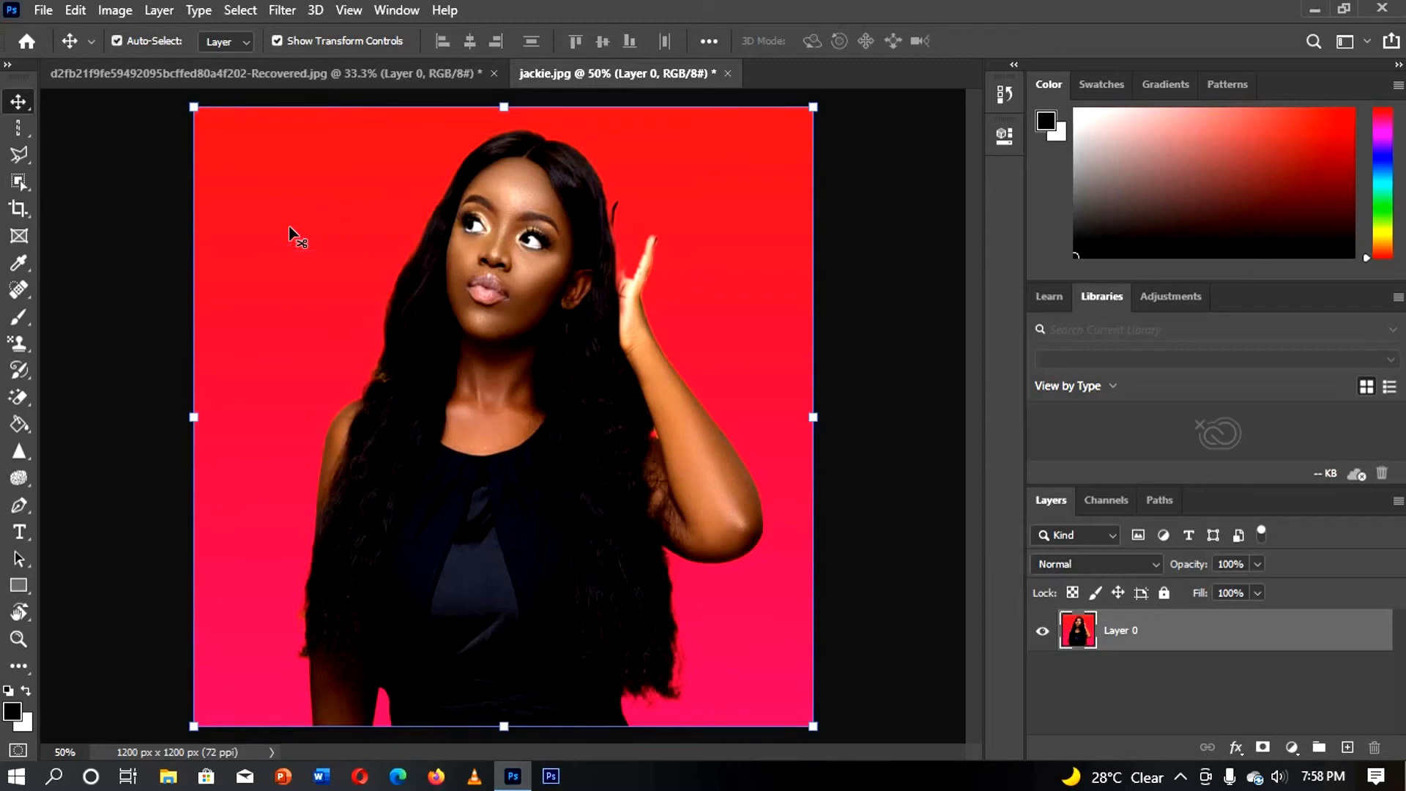
- Switch to the Magnetic Lasso tool
{"action": "left_click", "coordinate": [20, 156]}
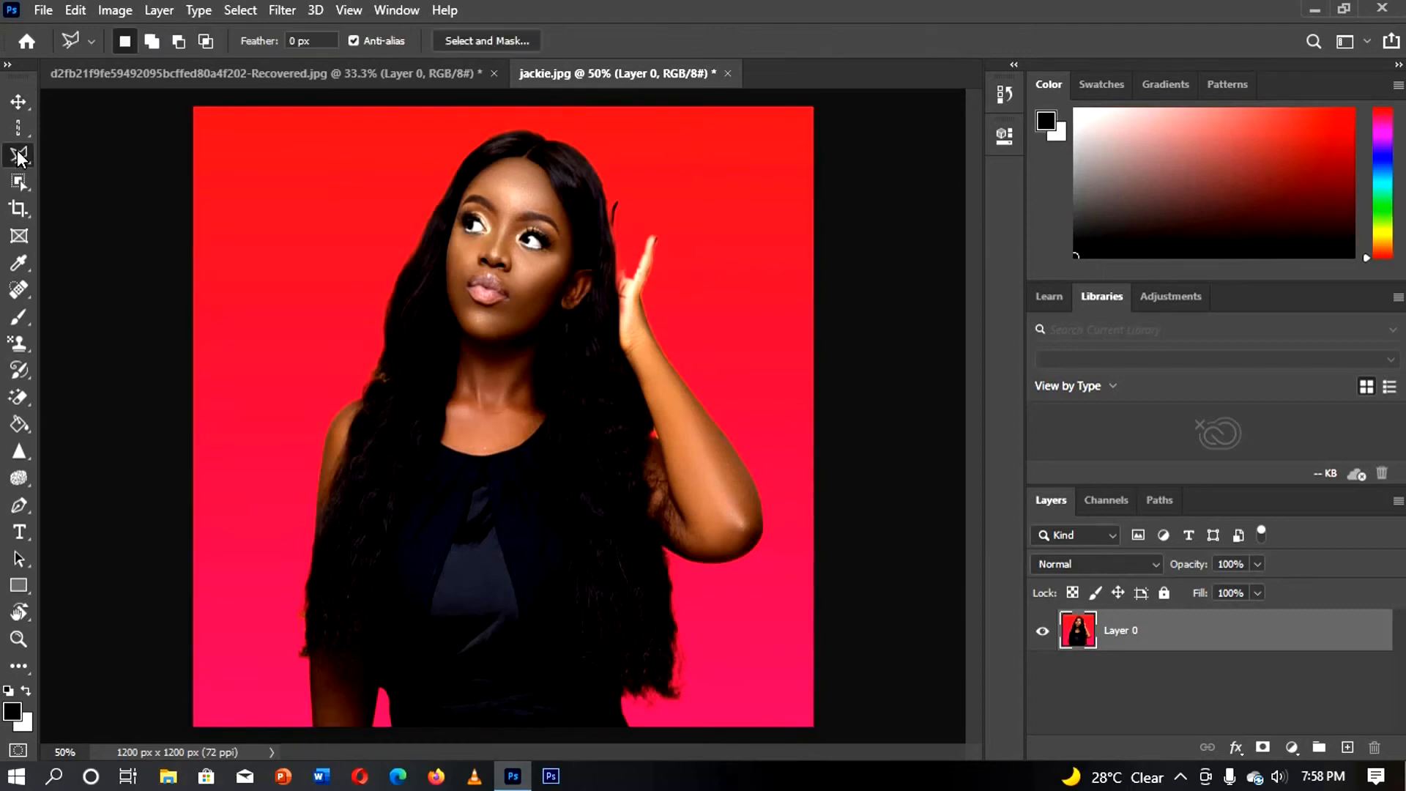
{"action": "right_click", "coordinate": [19, 155]}
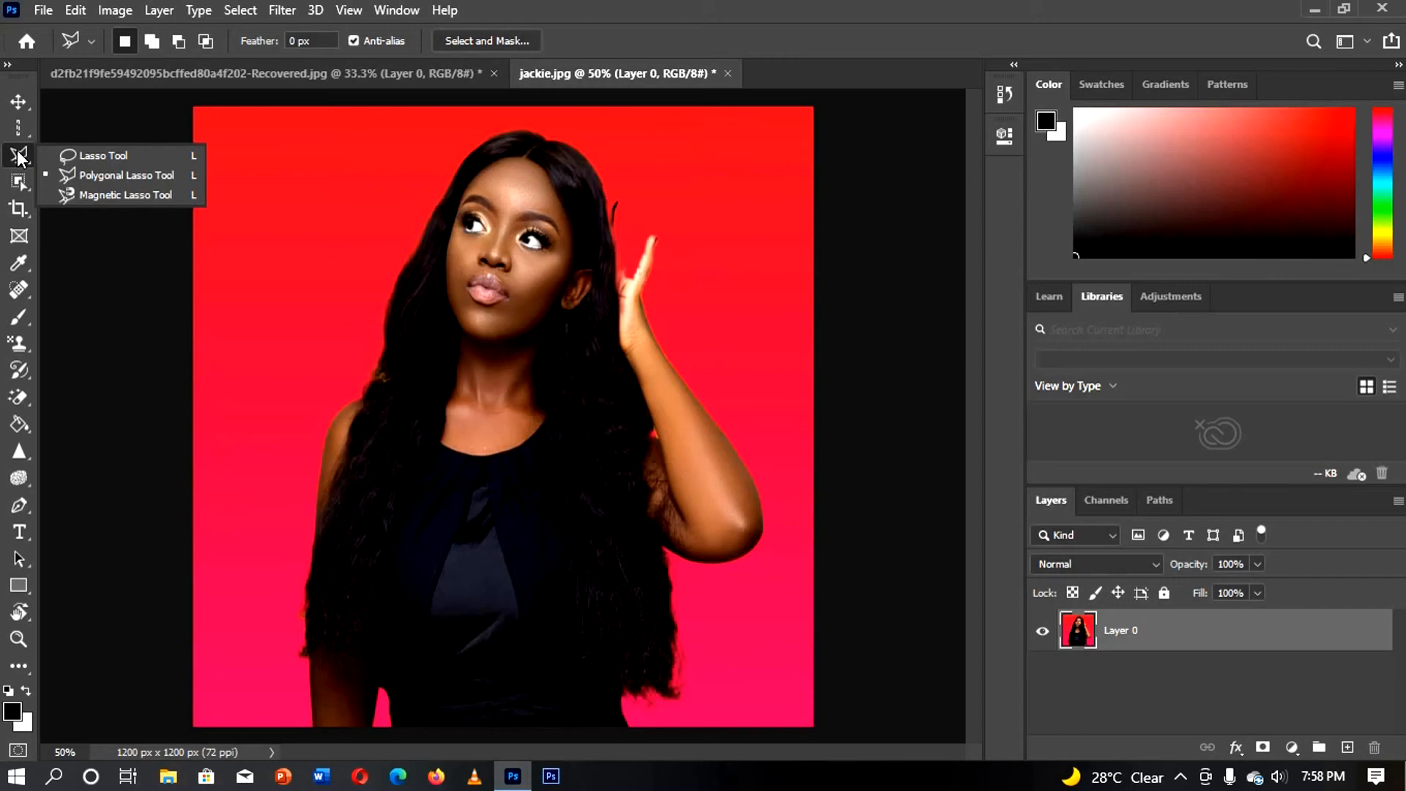
{"action": "left_click", "coordinate": [102, 192]}
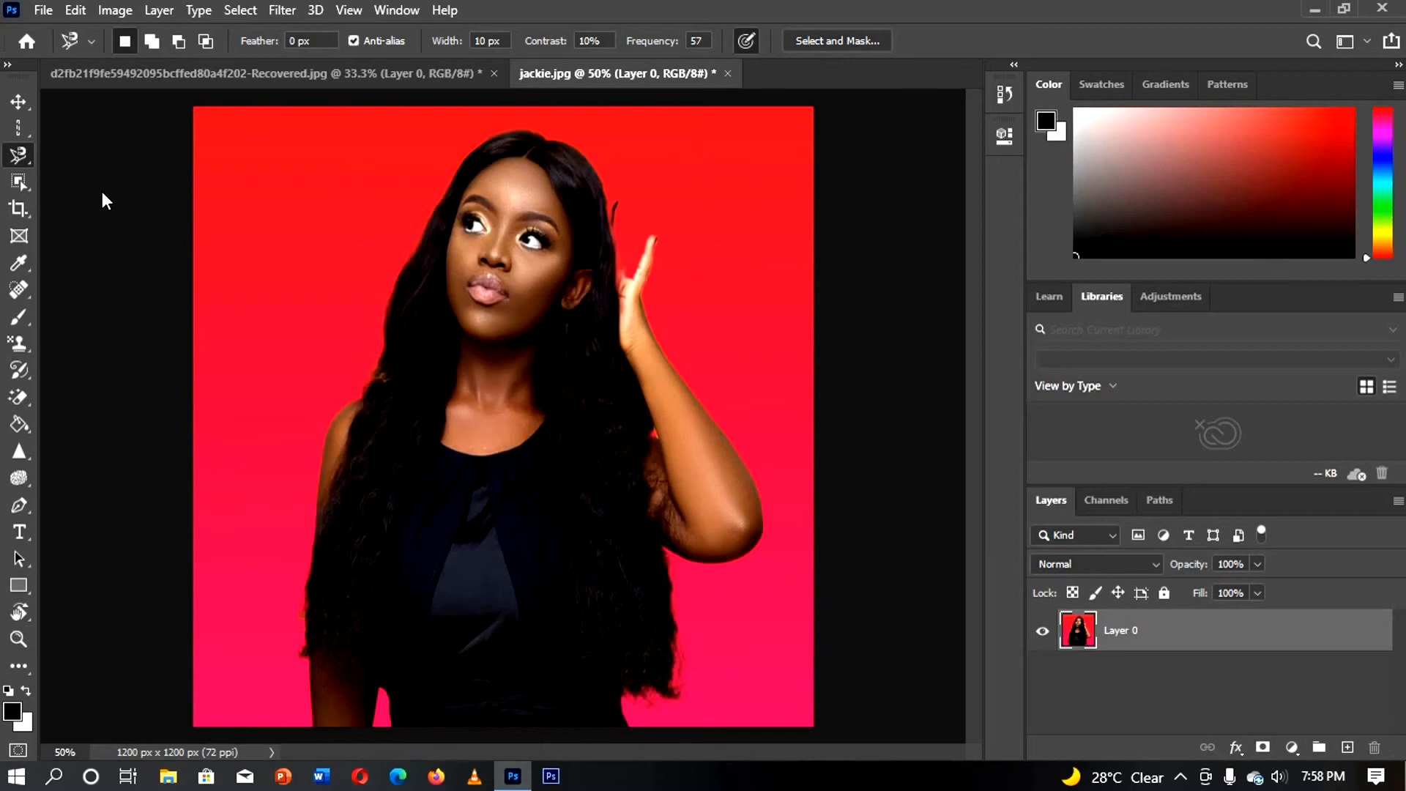
- Switch to the Object Selection tool
{"action": "left_click", "coordinate": [17, 177]}
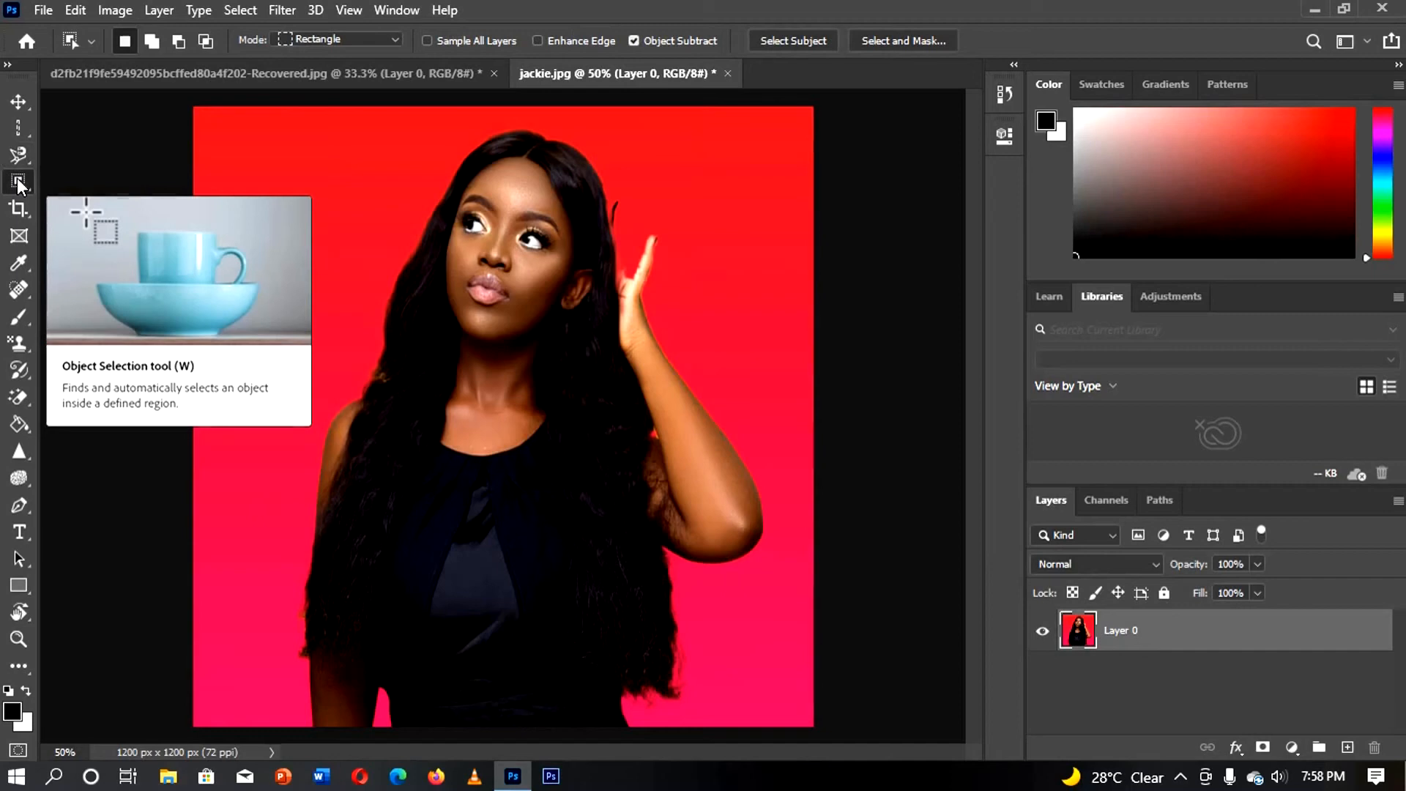
{"action": "right_click", "coordinate": [16, 178]}
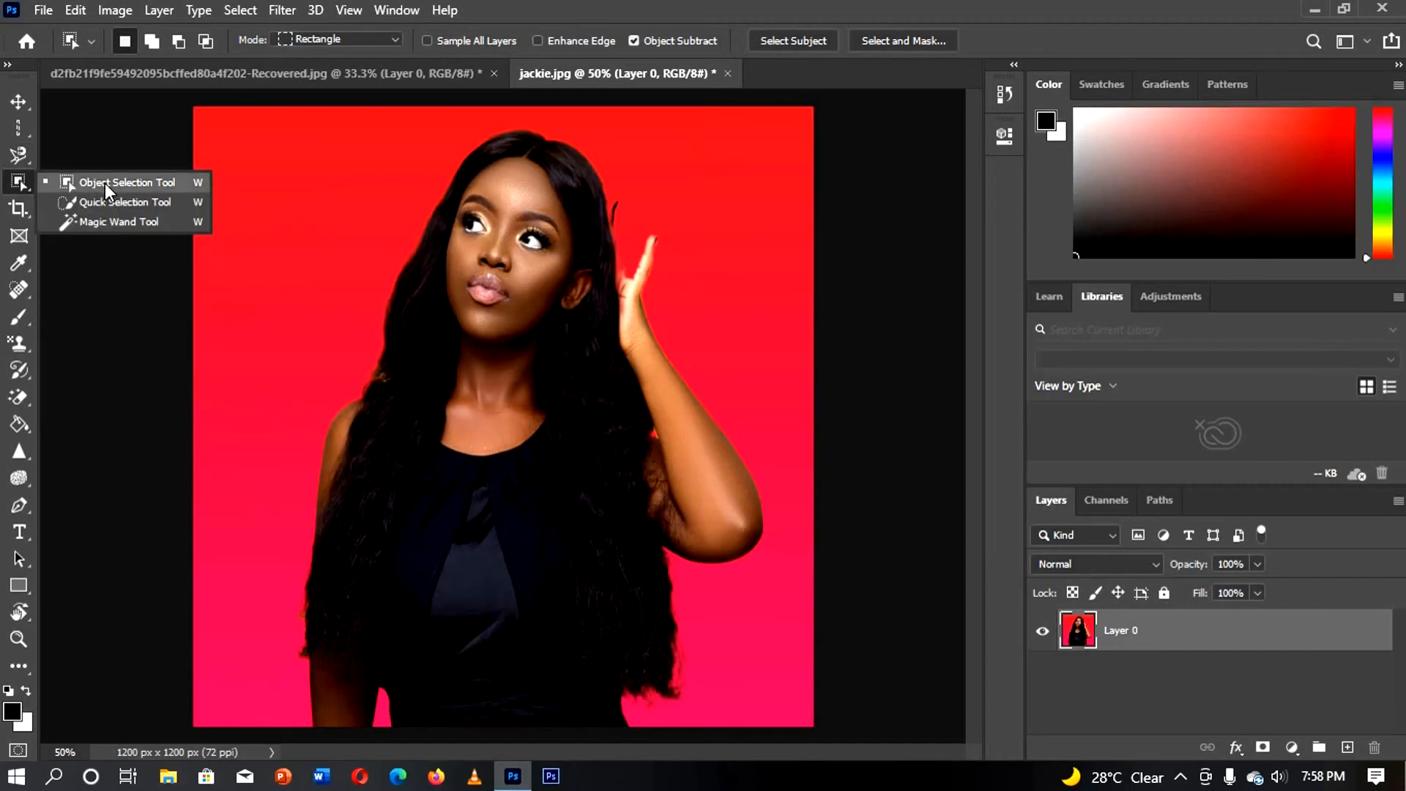
{"action": "left_click", "coordinate": [104, 183]}
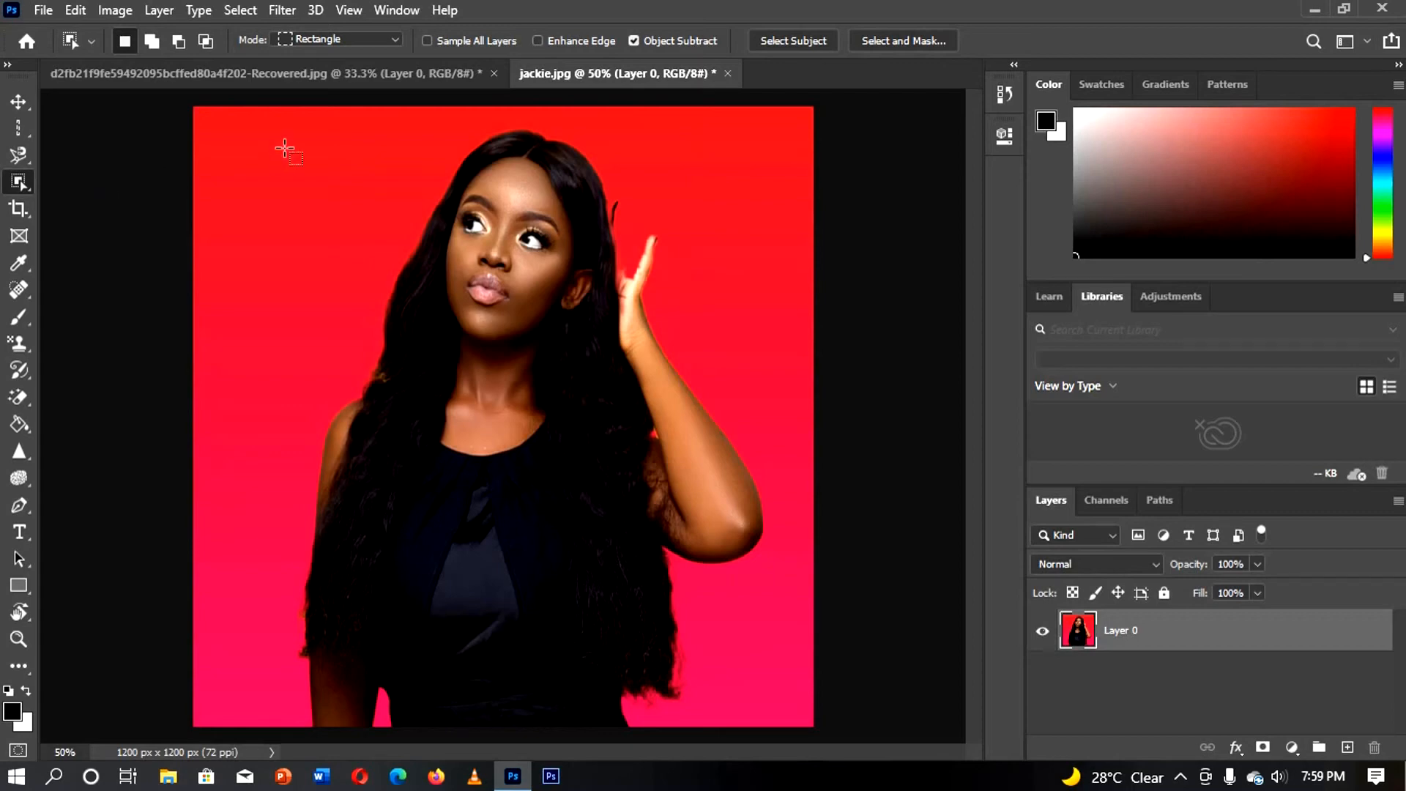
- Open the image Coffee-in-a-cup from the Youtube Resources folder
{"action": "left_click", "coordinate": [44, 10]}
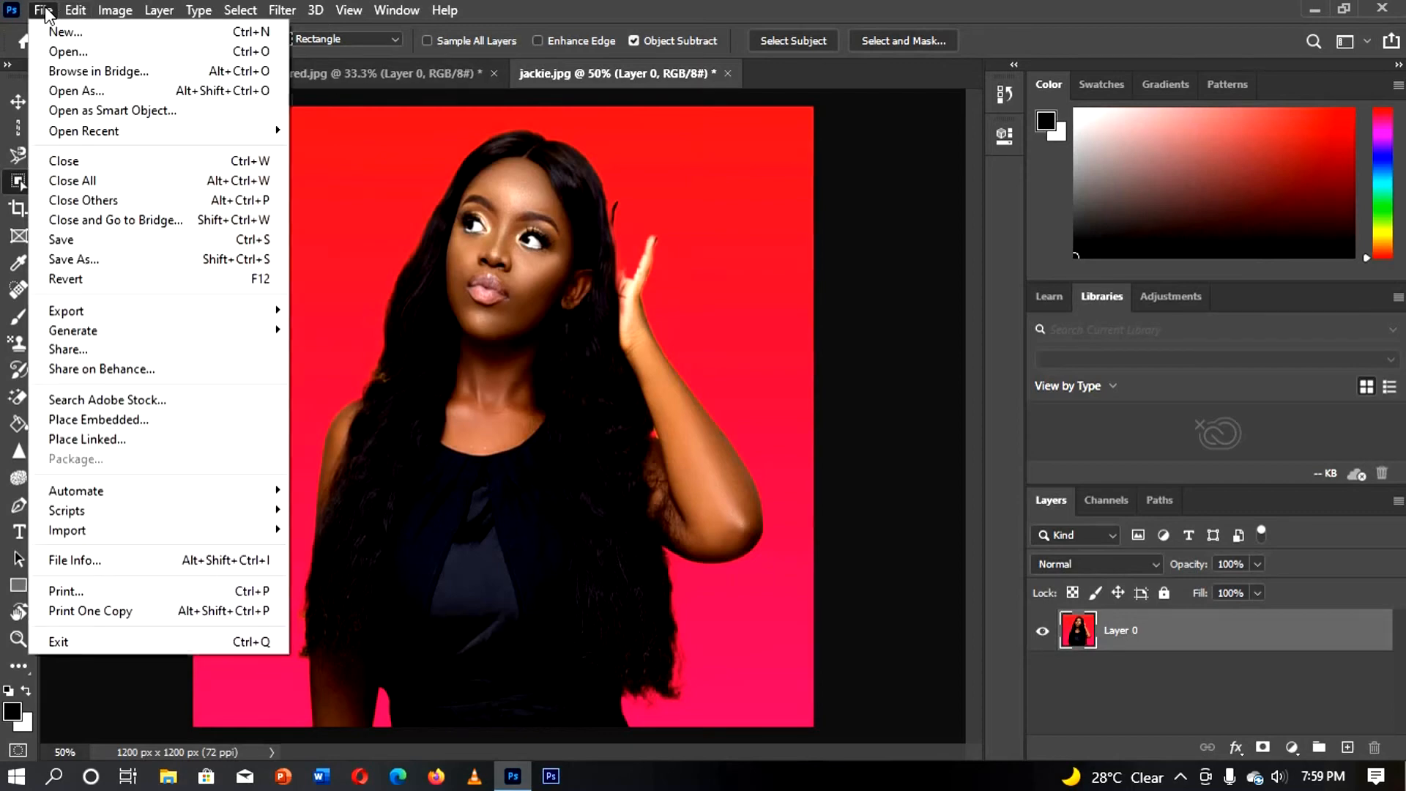
{"action": "left_click", "coordinate": [62, 56]}
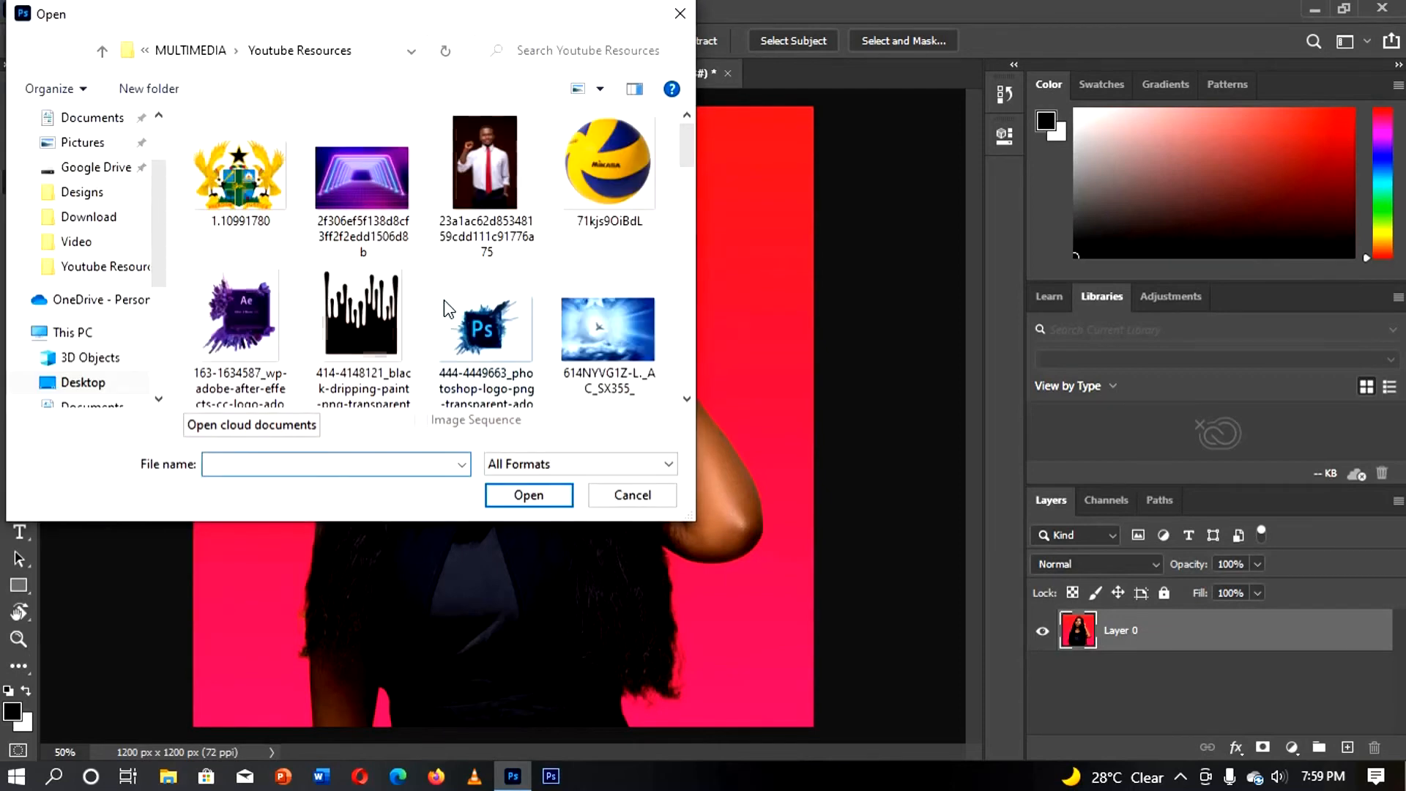
{"action": "left_click_drag", "start_coordinate": [686, 157], "coordinate": [691, 243]}
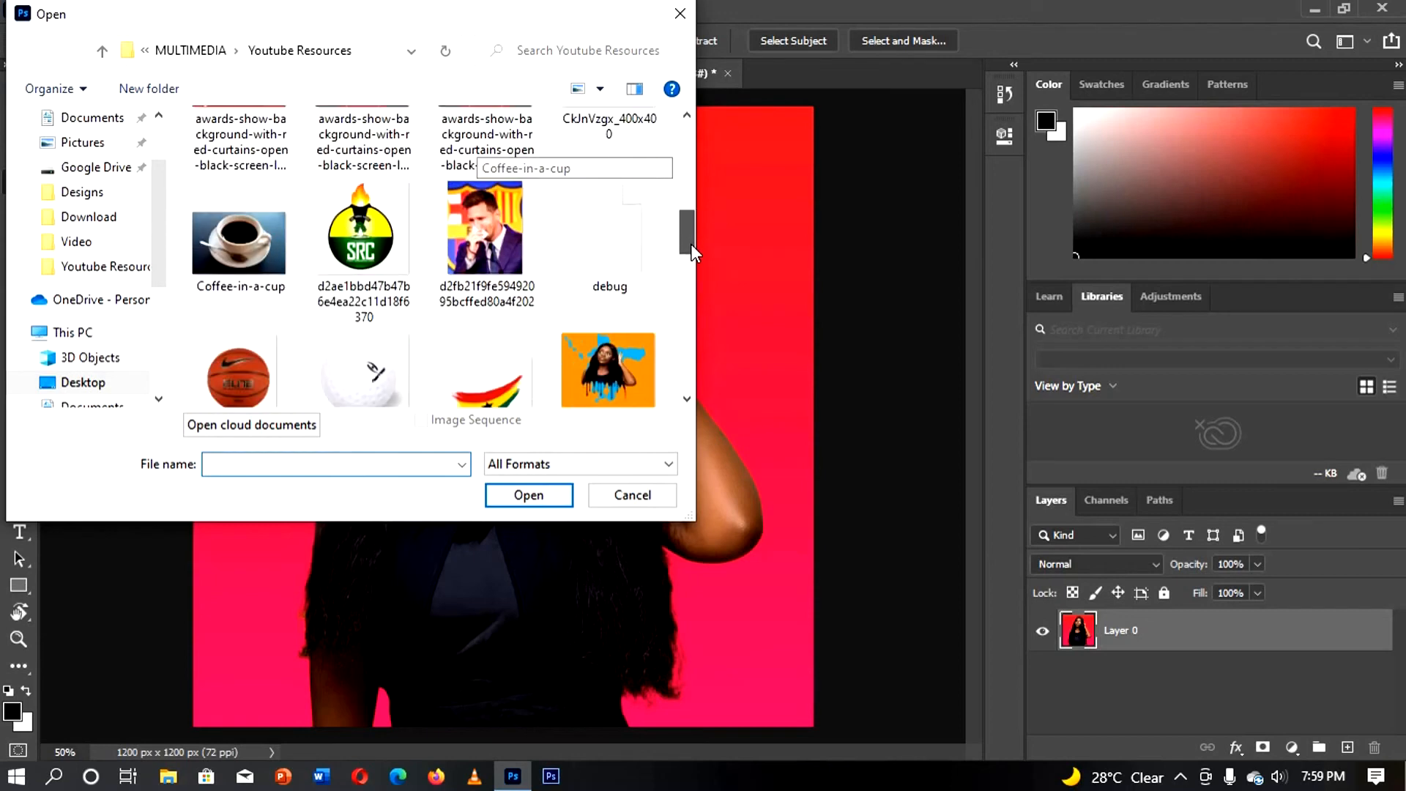
{"action": "left_click", "coordinate": [239, 243]}
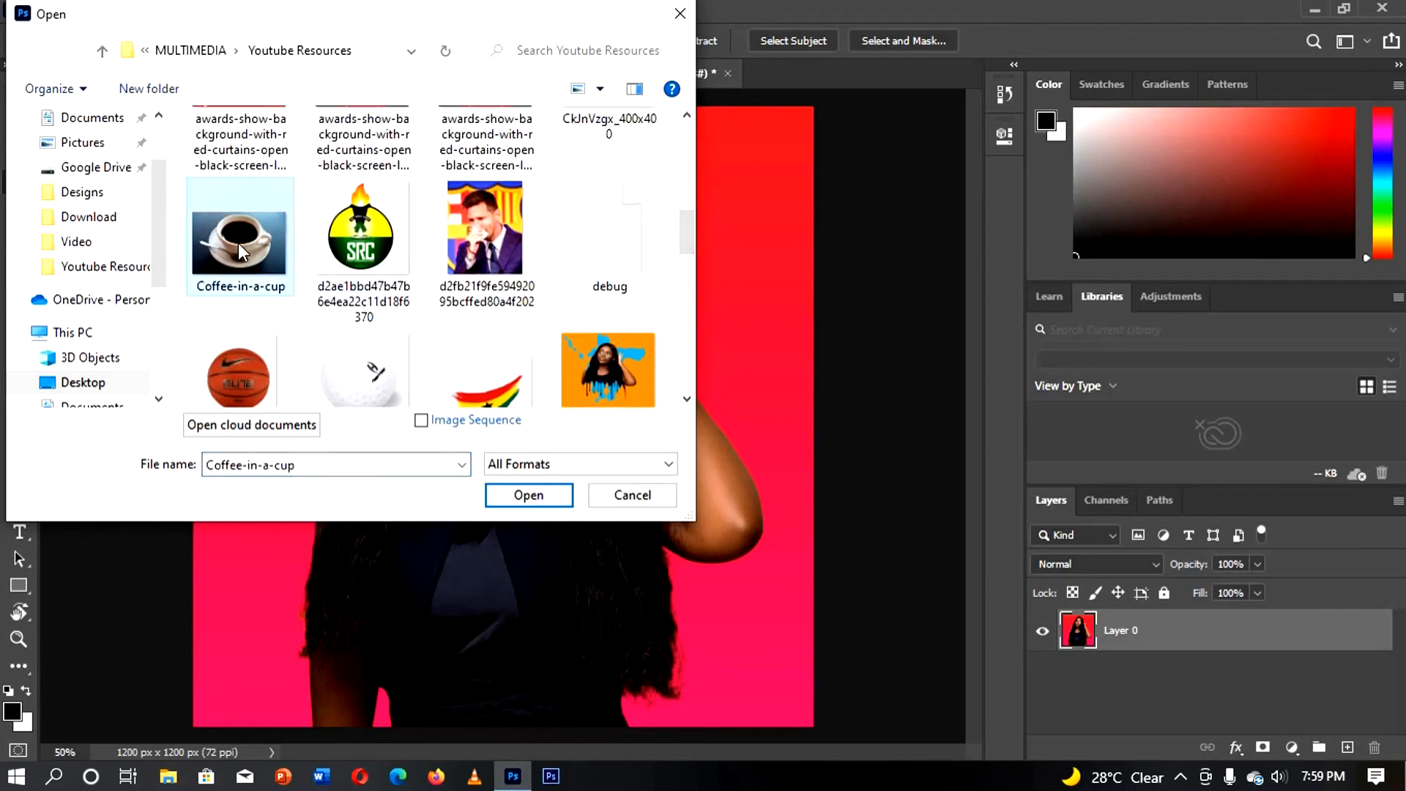
{"action": "left_click", "coordinate": [527, 490]}
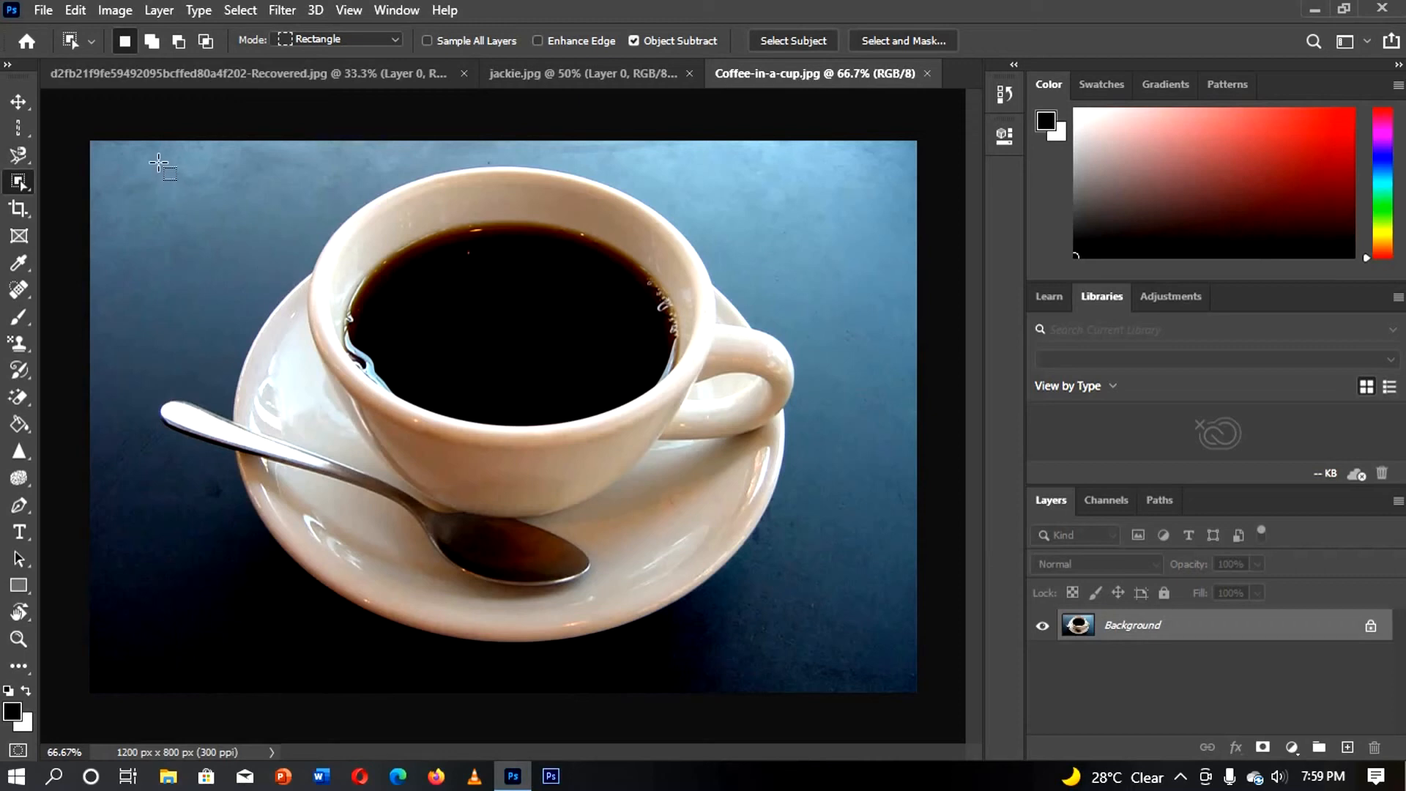
- Select the coffee cup, saucer and spoon with an object selection box about 1070 by 725 px, and deselect them
{"action": "left_click_drag", "start_coordinate": [158, 158], "coordinate": [895, 656]}
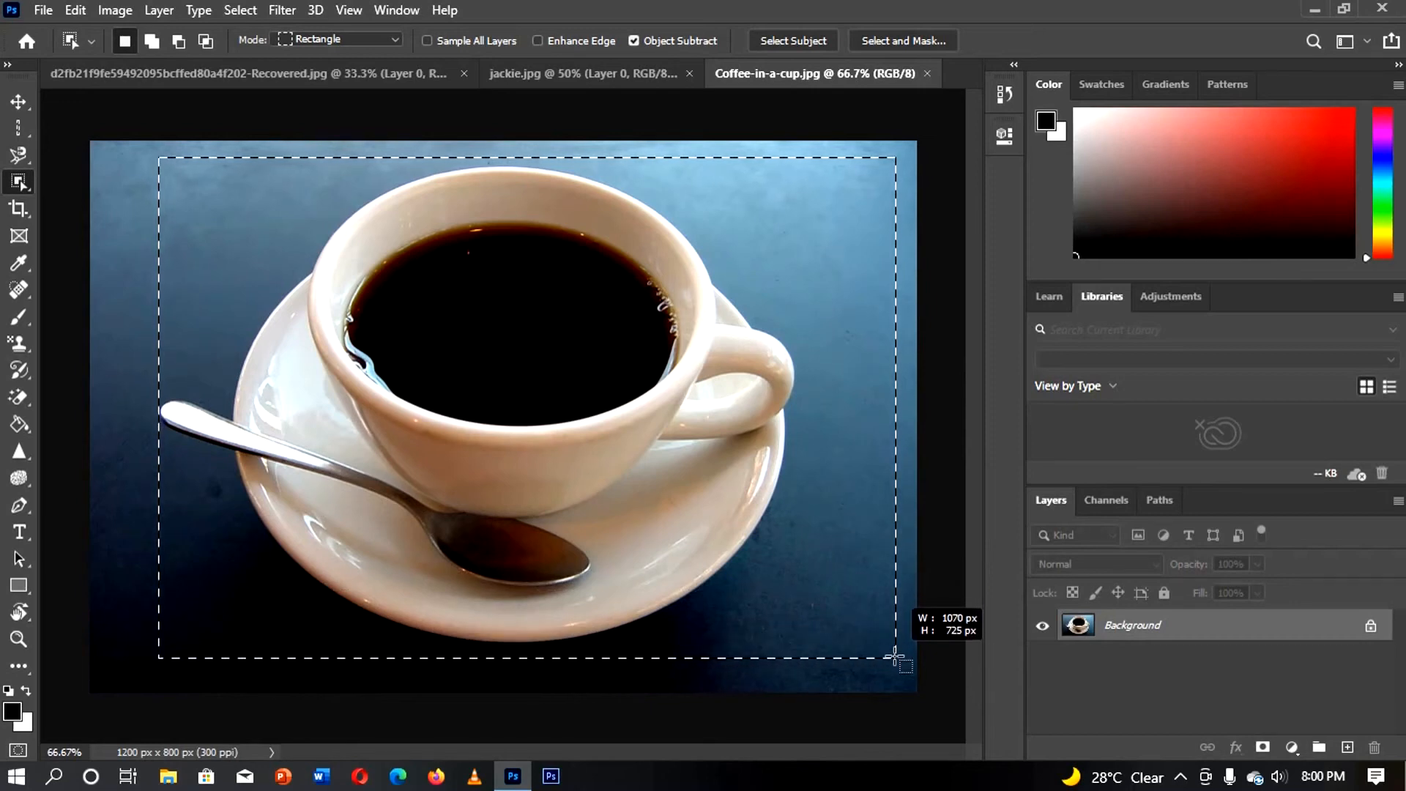
{"action": "left_click_drag", "start_coordinate": [895, 656], "coordinate": [894, 656]}
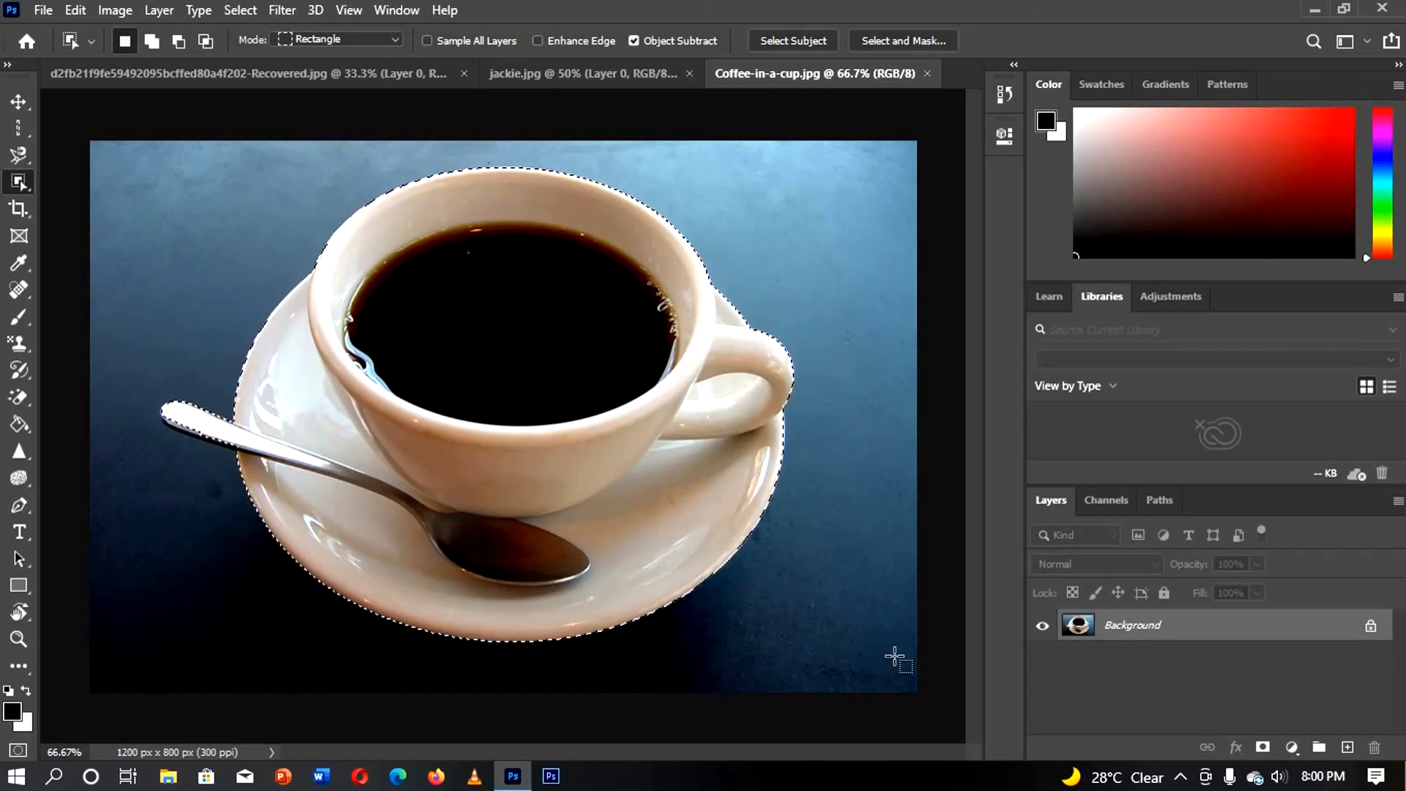
{"action": "key", "text": "ctrl+d"}
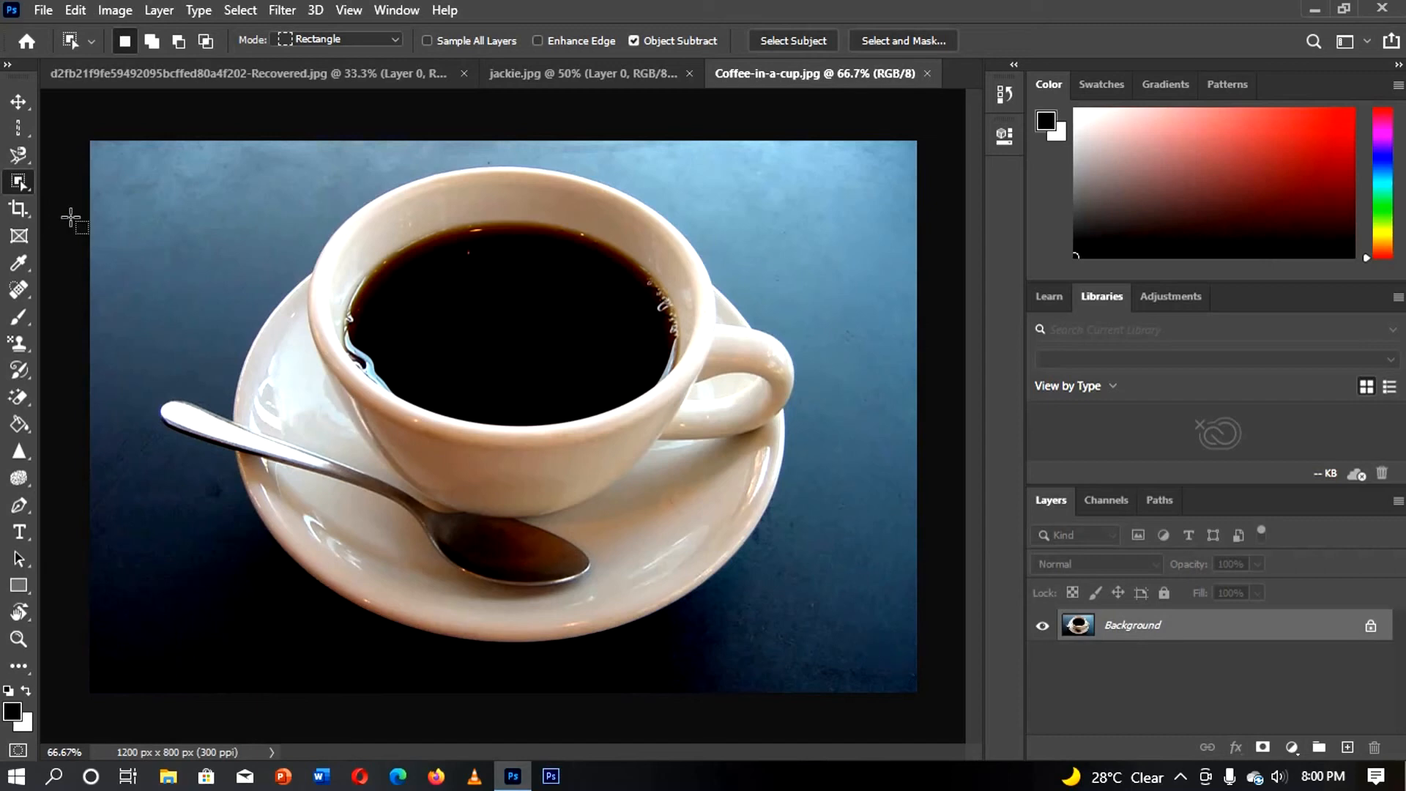
- Switch to the Quick Selection tool and close the coffee cup document
{"action": "right_click", "coordinate": [13, 180]}
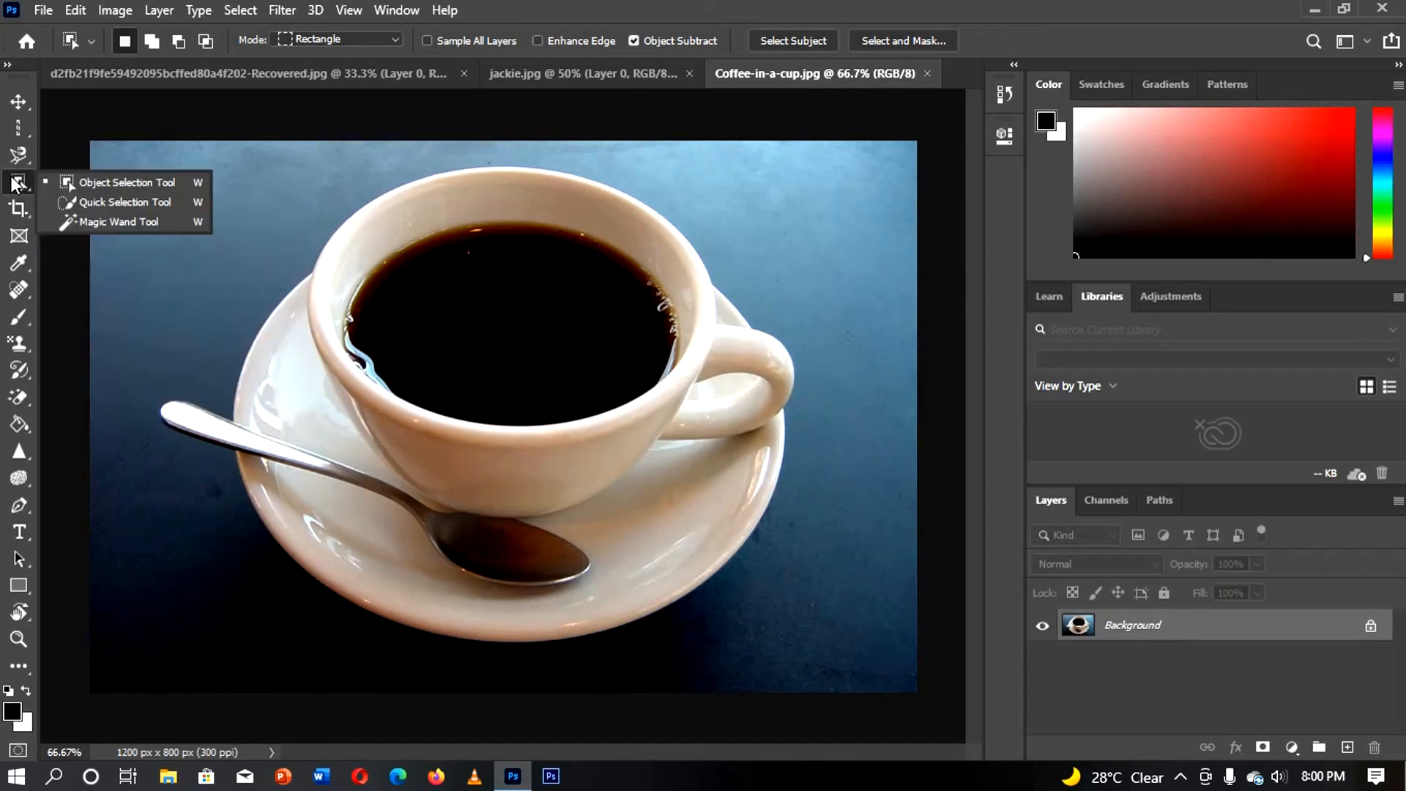
{"action": "left_click", "coordinate": [82, 198]}
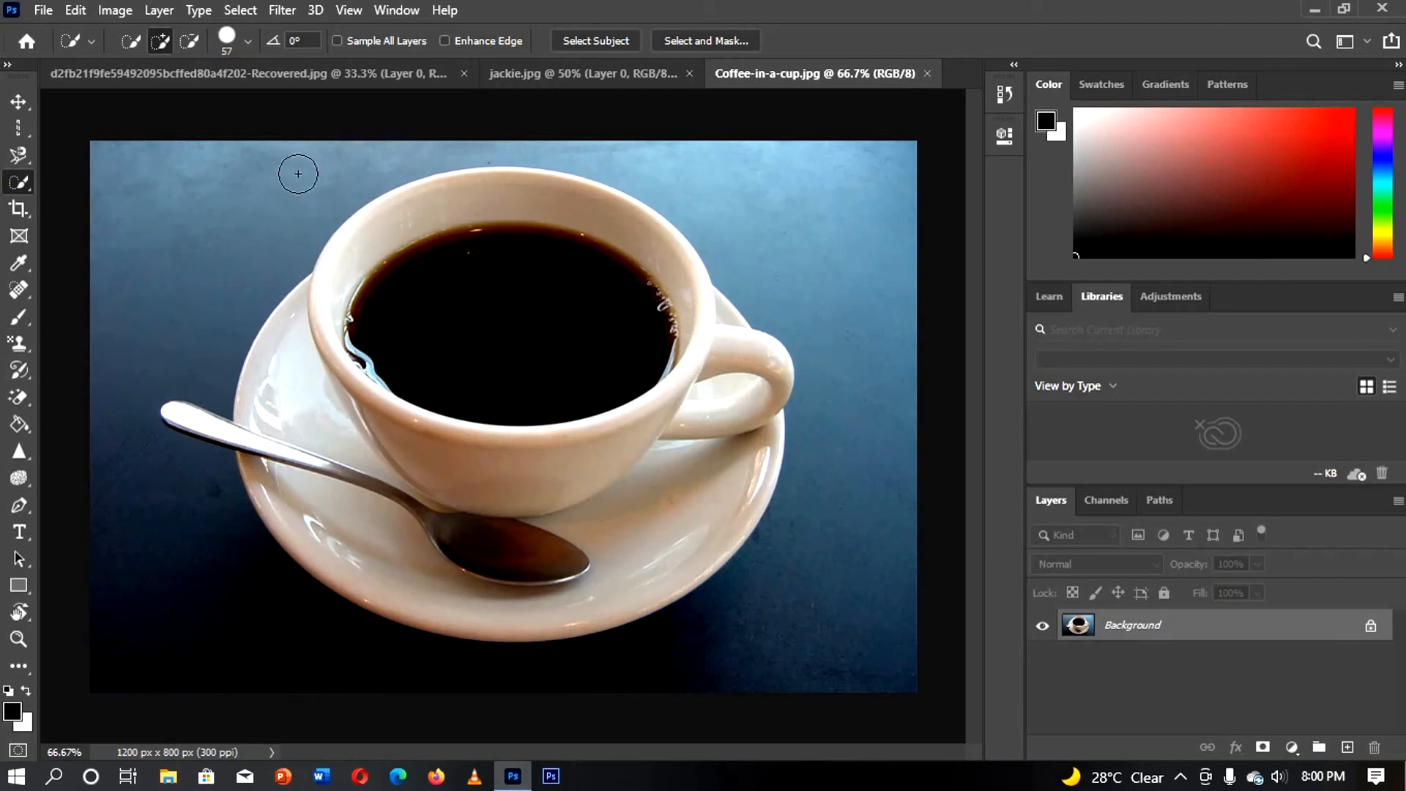
{"action": "left_click", "coordinate": [927, 74]}
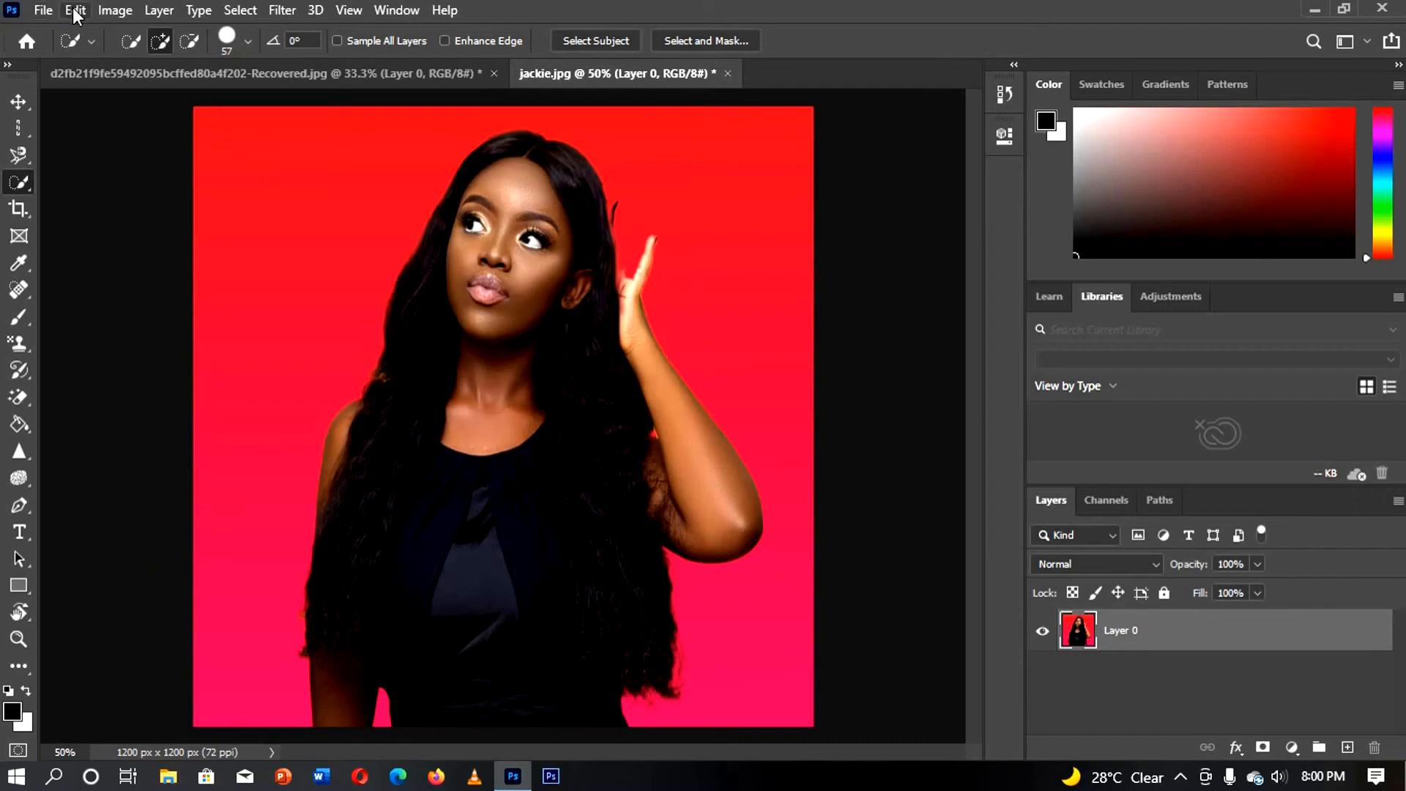
- Open the image 23a1ac62d85348159cdd111c91776a75 of the man in a red tie and unlock its Background layer
{"action": "left_click", "coordinate": [43, 10]}
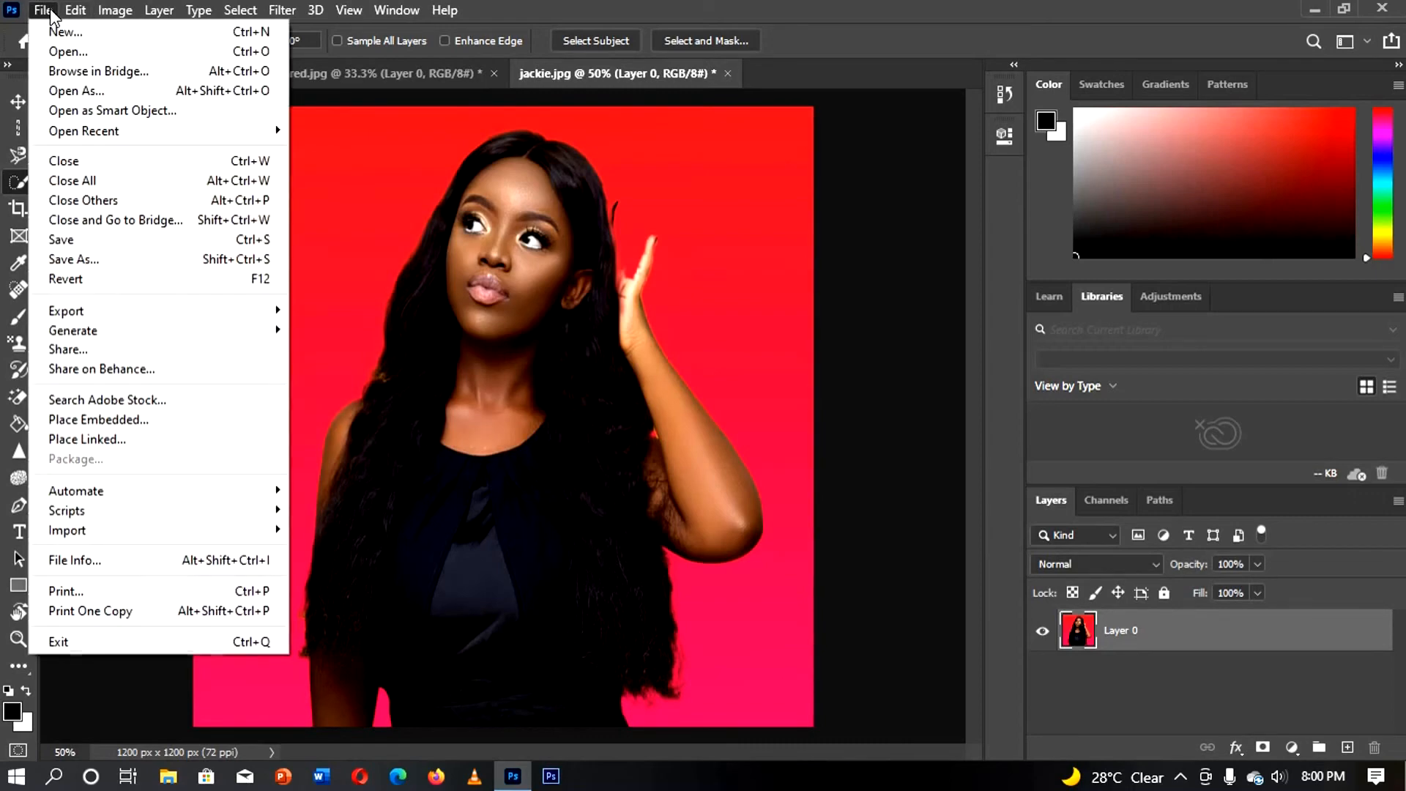
{"action": "left_click", "coordinate": [67, 52]}
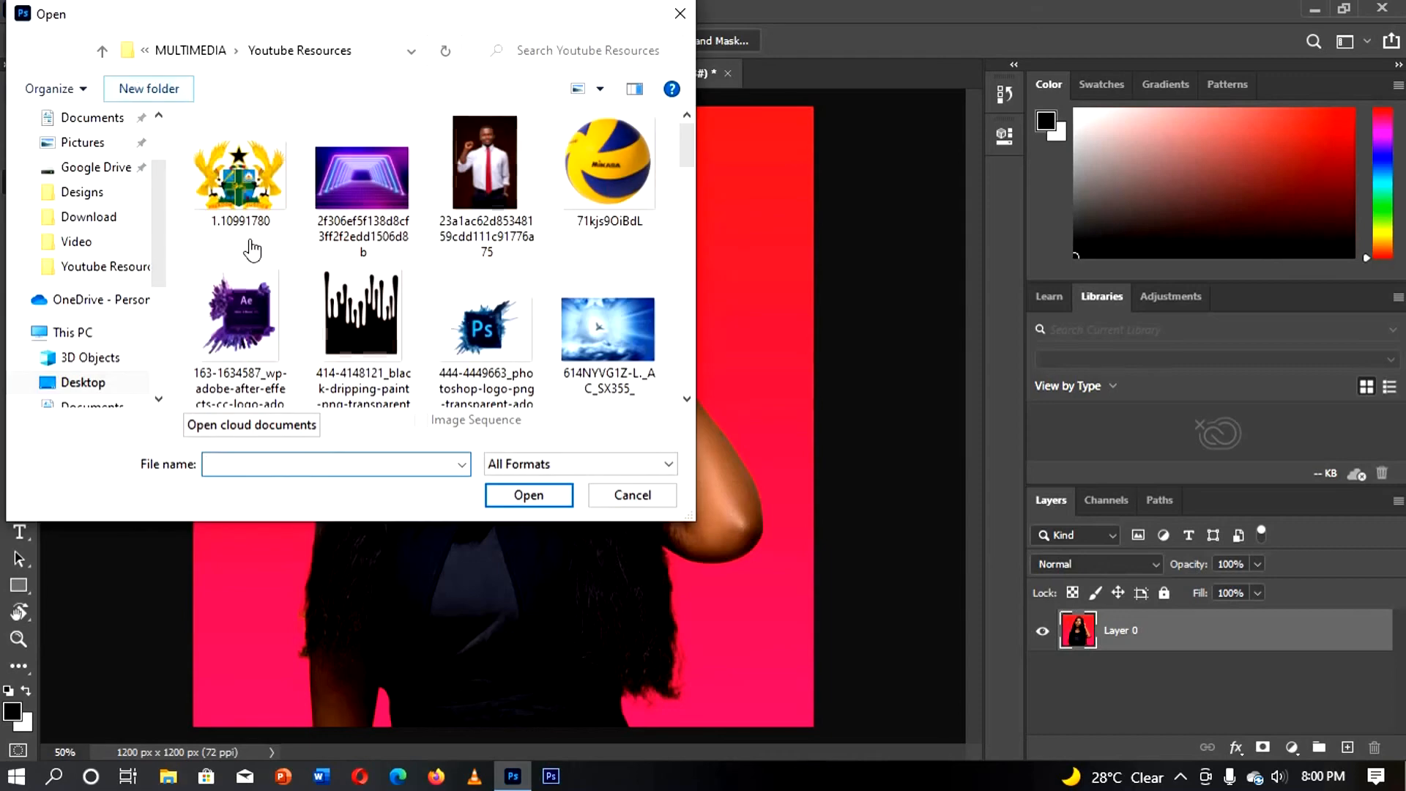
{"action": "left_click", "coordinate": [463, 196]}
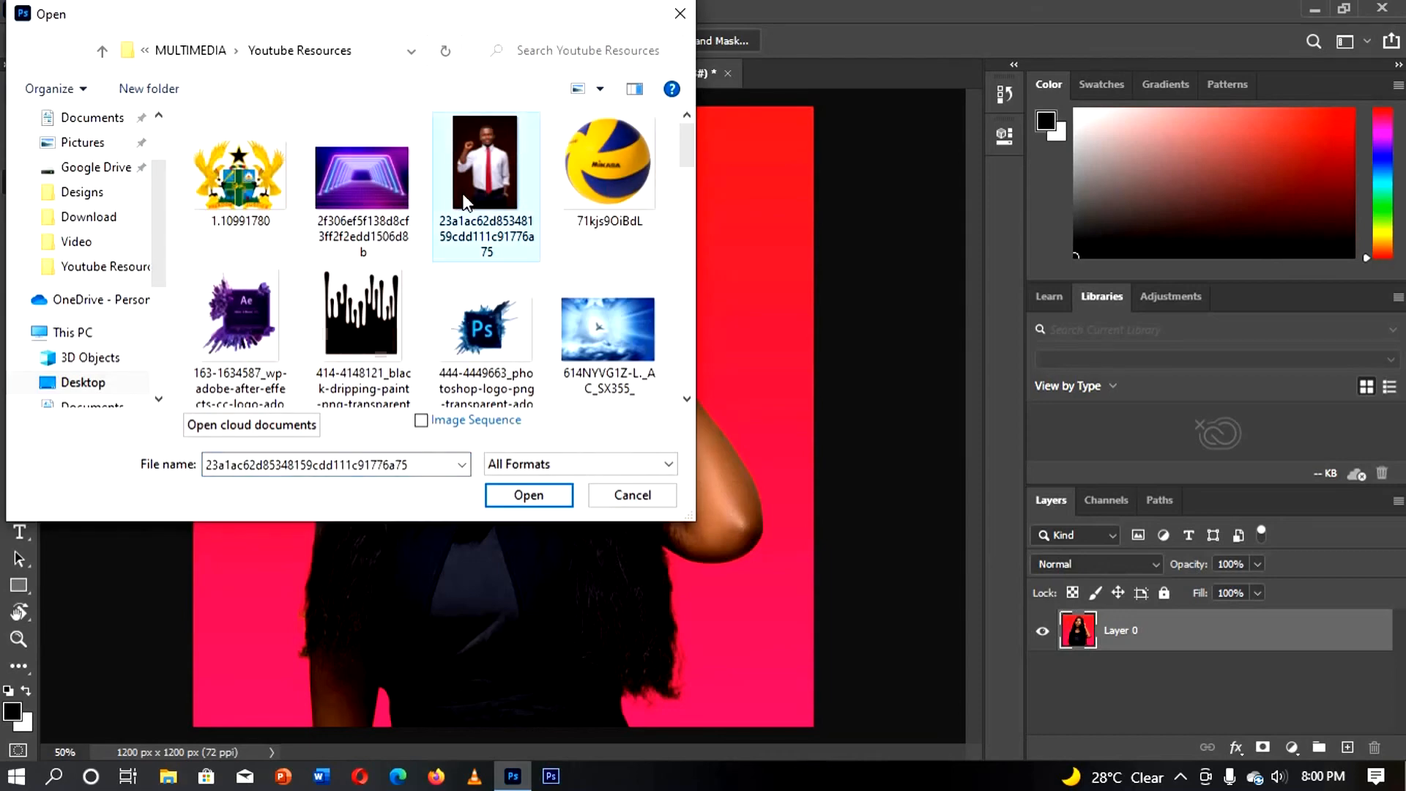
{"action": "left_click", "coordinate": [528, 494]}
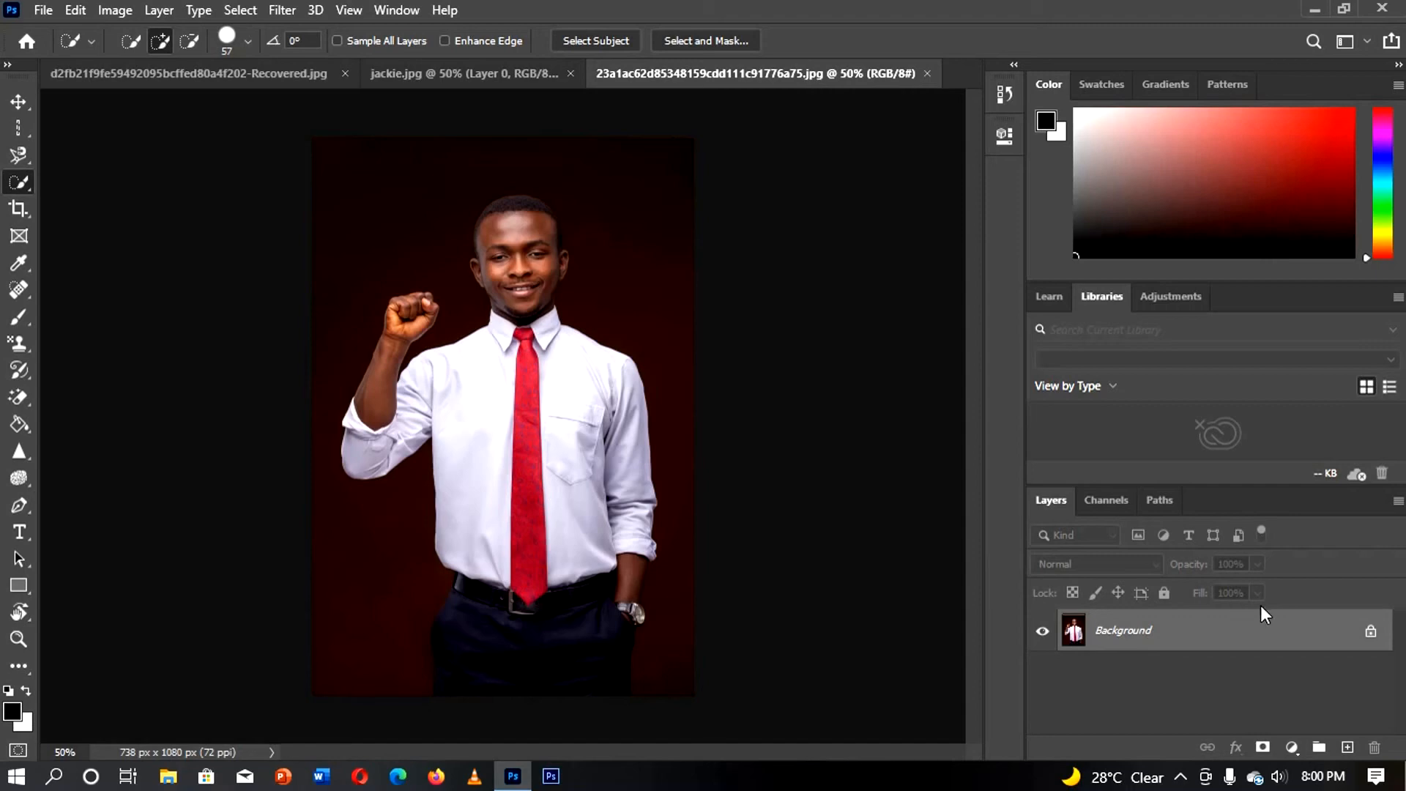
{"action": "left_click", "coordinate": [1370, 631]}
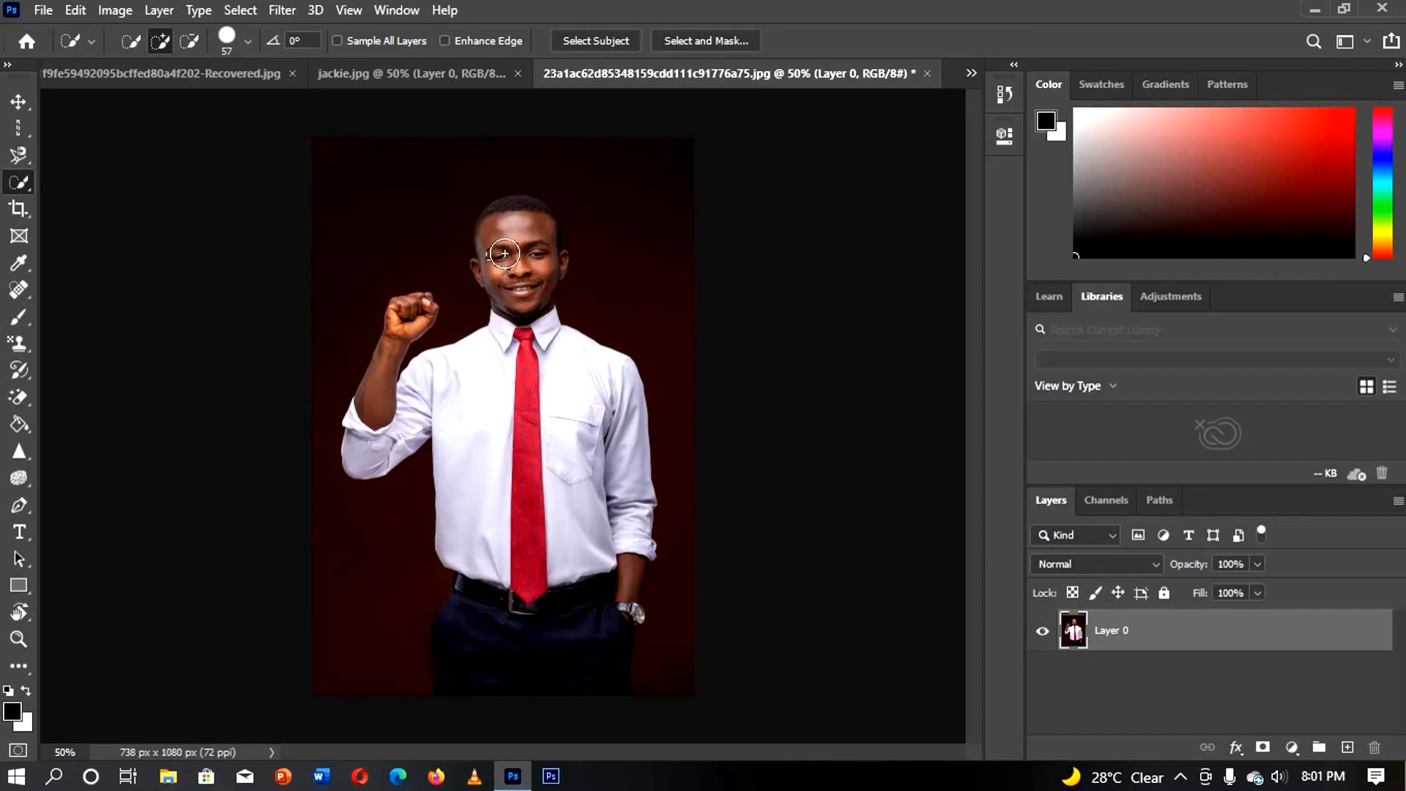
- Select the man's head, shirt, trousers, raised arm and fist with 57 px Quick Selection strokes
{"action": "left_click_drag", "start_coordinate": [505, 258], "coordinate": [516, 261]}
{"action": "left_click", "coordinate": [508, 253]}
{"action": "mouse_move", "coordinate": [508, 252]}
{"action": "left_mouse_down"}
{"action": "mouse_move", "coordinate": [514, 207]}
{"action": "mouse_move", "coordinate": [557, 260]}
{"action": "mouse_move", "coordinate": [506, 299]}
{"action": "mouse_move", "coordinate": [516, 338]}
{"action": "mouse_move", "coordinate": [612, 410]}
{"action": "mouse_move", "coordinate": [468, 483]}
{"action": "mouse_move", "coordinate": [486, 365]}
{"action": "mouse_move", "coordinate": [542, 483]}
{"action": "mouse_move", "coordinate": [483, 579]}
{"action": "mouse_move", "coordinate": [554, 539]}
{"action": "mouse_move", "coordinate": [626, 546]}
{"action": "mouse_move", "coordinate": [631, 571]}
{"action": "mouse_move", "coordinate": [548, 558]}
{"action": "mouse_move", "coordinate": [596, 643]}
{"action": "mouse_move", "coordinate": [583, 681]}
{"action": "mouse_move", "coordinate": [513, 632]}
{"action": "left_mouse_up"}
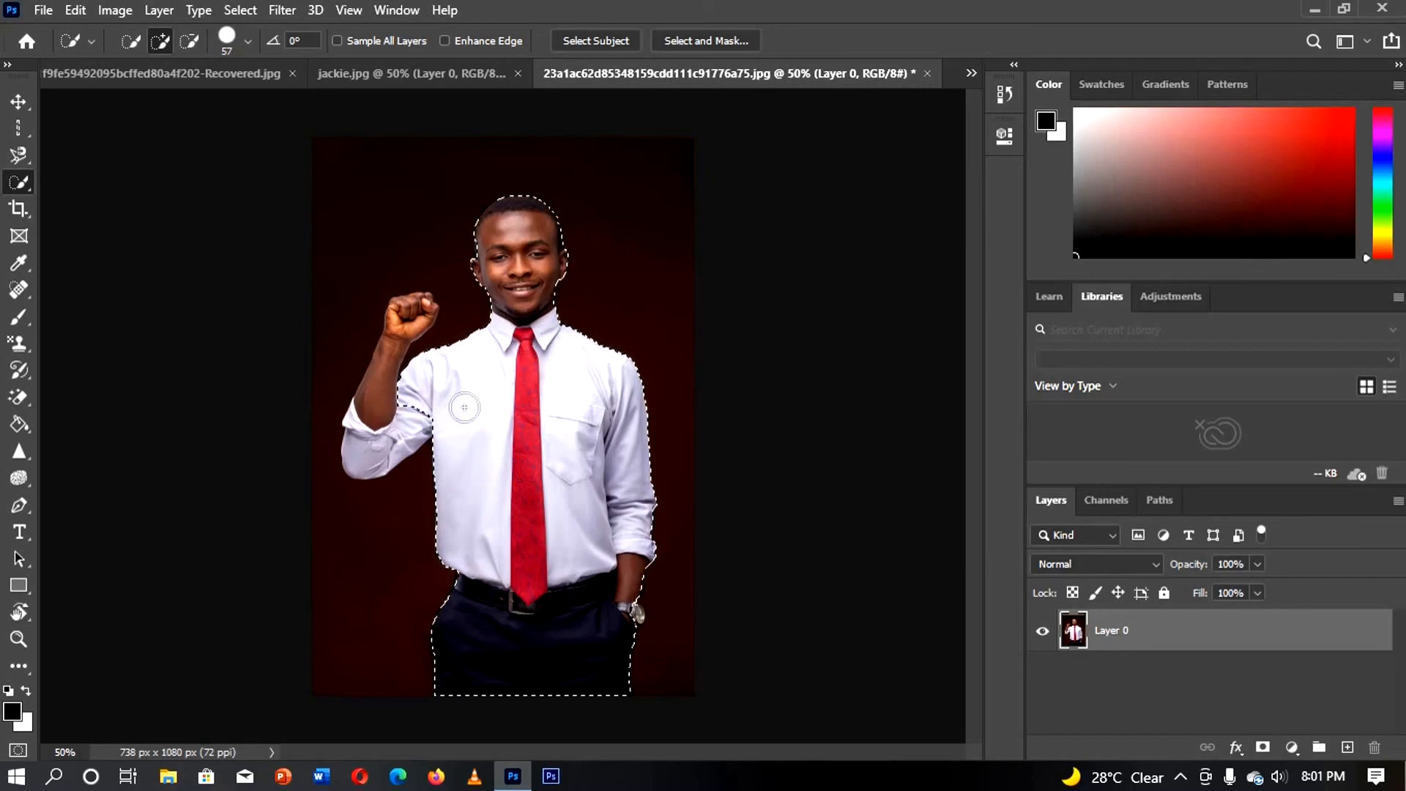
{"action": "mouse_move", "coordinate": [441, 426]}
{"action": "left_mouse_down"}
{"action": "mouse_move", "coordinate": [388, 445]}
{"action": "mouse_move", "coordinate": [377, 414]}
{"action": "left_mouse_up"}
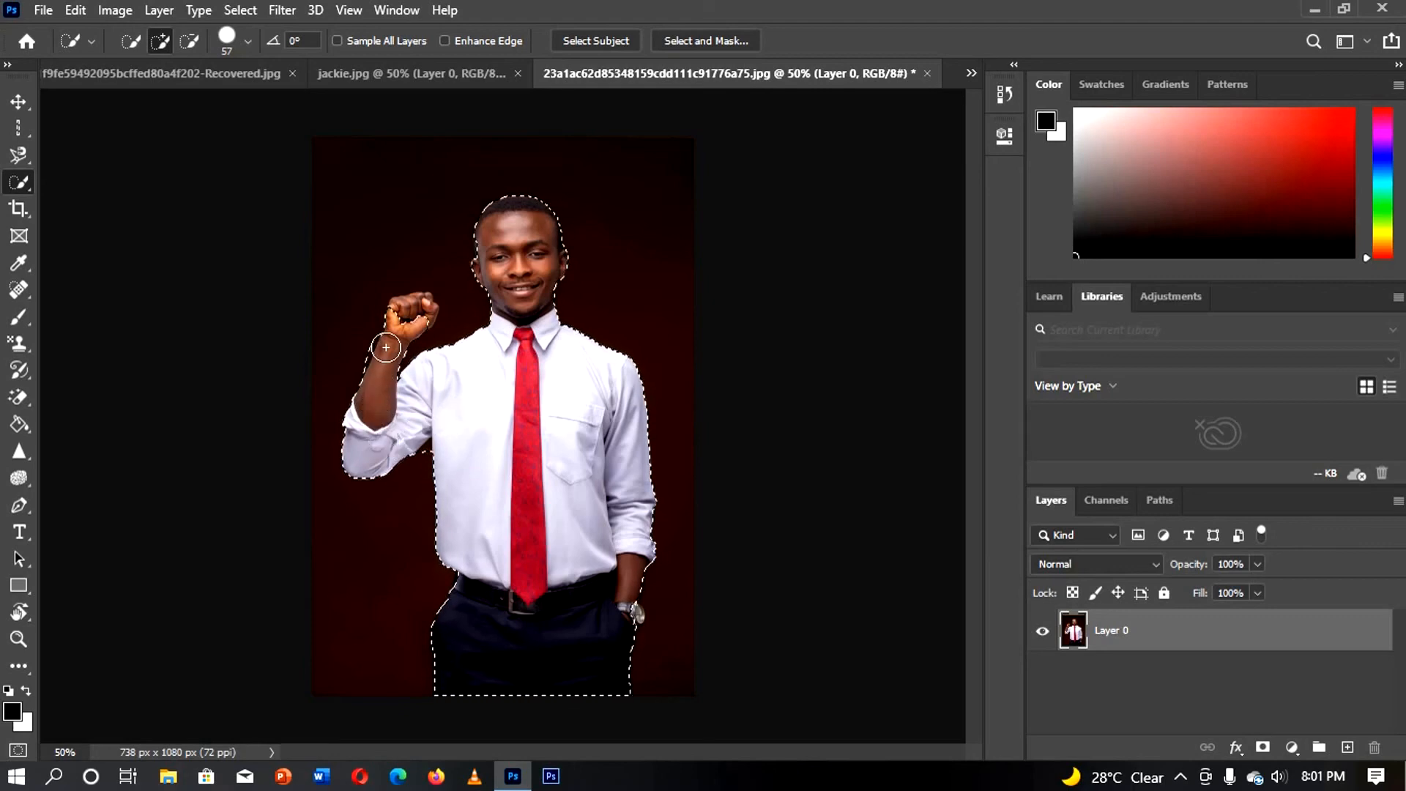
{"action": "left_click", "coordinate": [396, 320]}
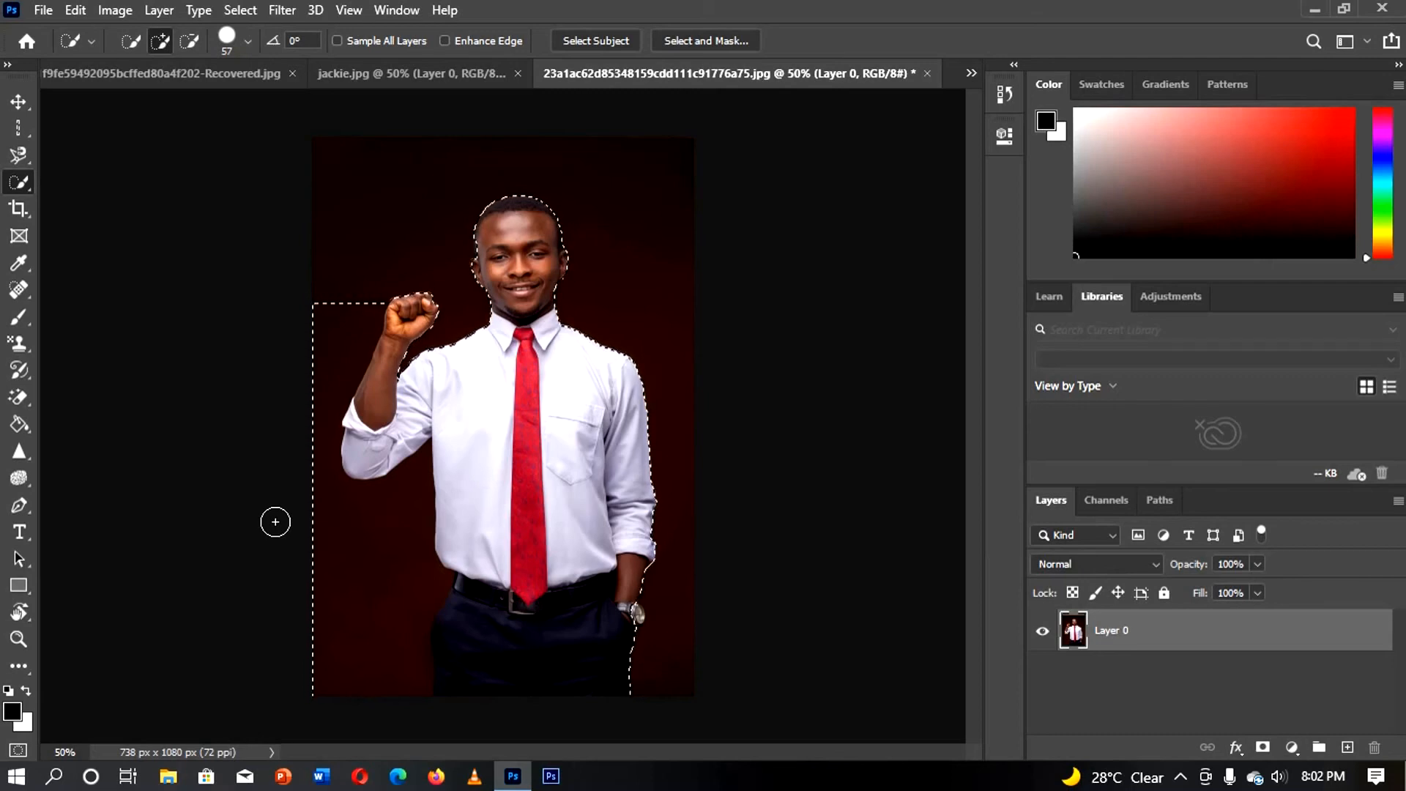
- Subtract the dark background beside and below the man's raised arm from the quick selection
{"action": "left_click", "coordinate": [188, 42]}
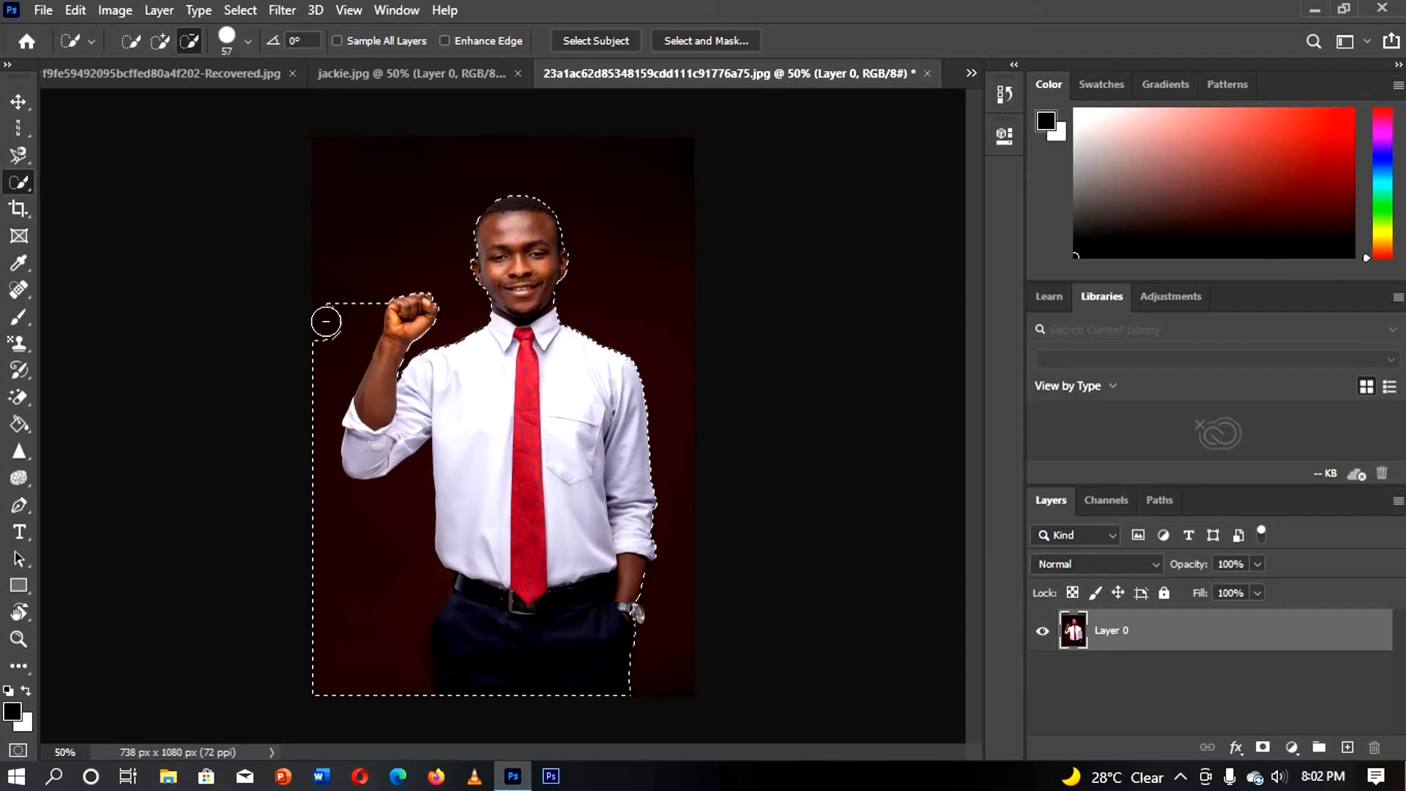
{"action": "left_click_drag", "start_coordinate": [323, 317], "coordinate": [314, 311]}
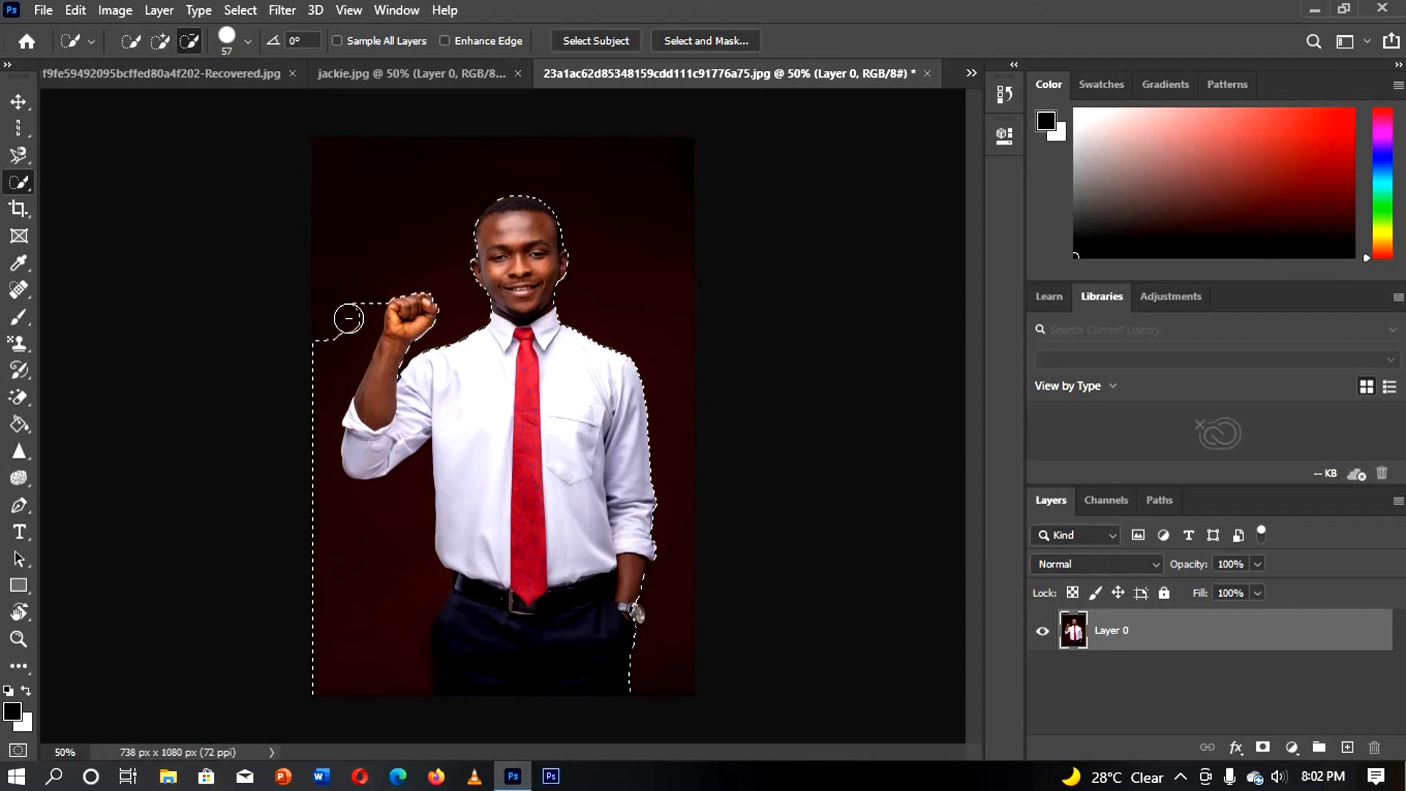
{"action": "left_click_drag", "start_coordinate": [343, 294], "coordinate": [355, 307]}
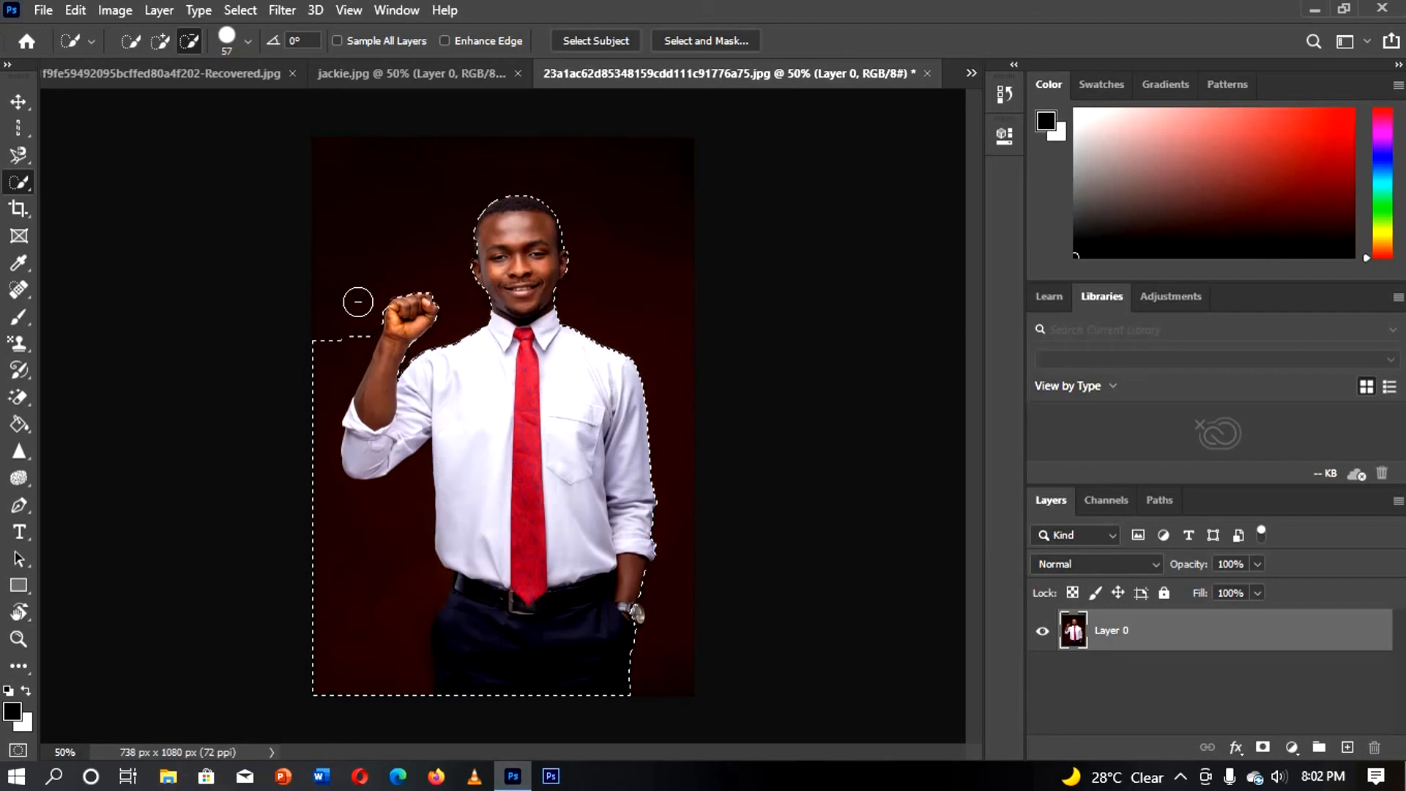
{"action": "mouse_move", "coordinate": [305, 317]}
{"action": "left_mouse_down"}
{"action": "mouse_move", "coordinate": [321, 480]}
{"action": "mouse_move", "coordinate": [349, 577]}
{"action": "left_mouse_up"}
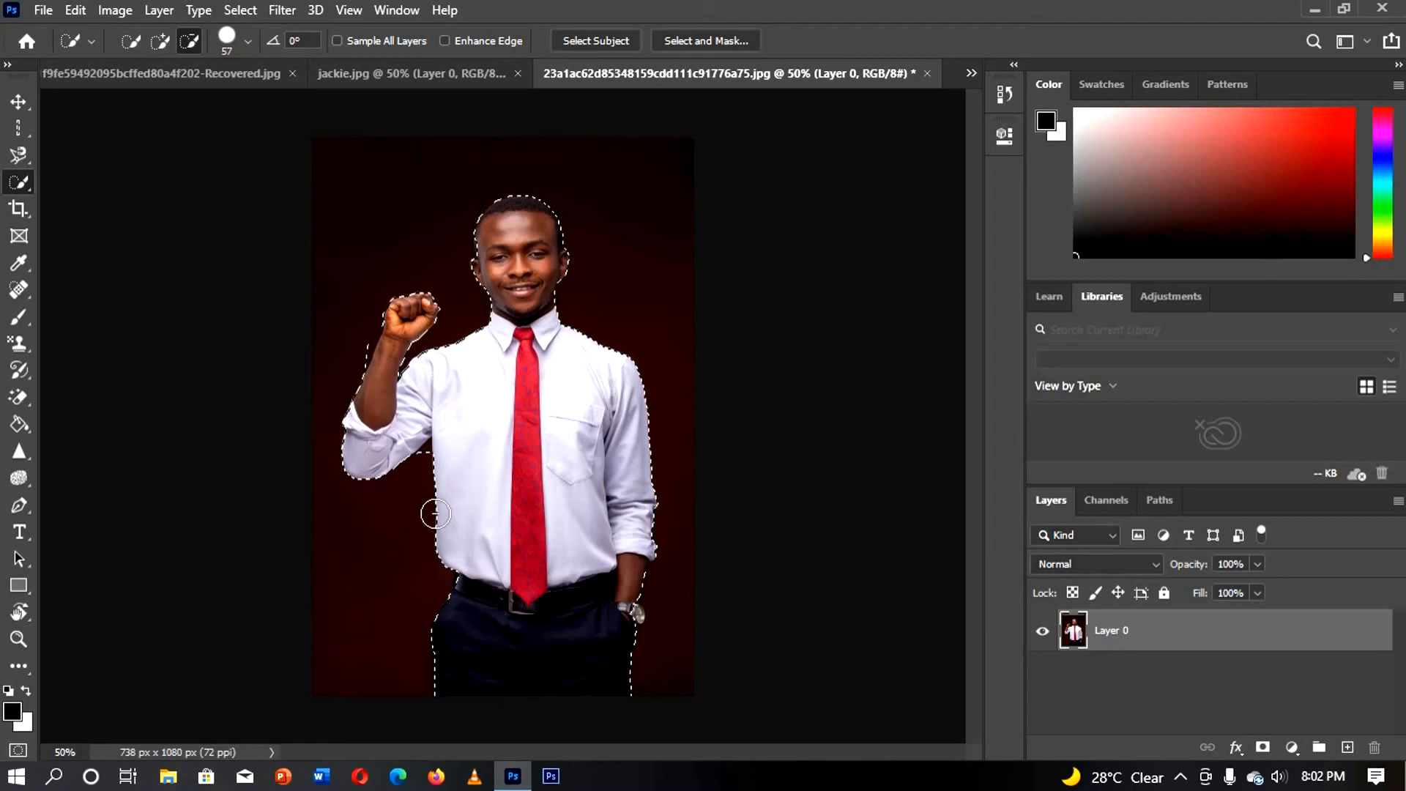
- Set the Quick Selection brush size to 65 px
{"action": "left_click", "coordinate": [247, 41]}
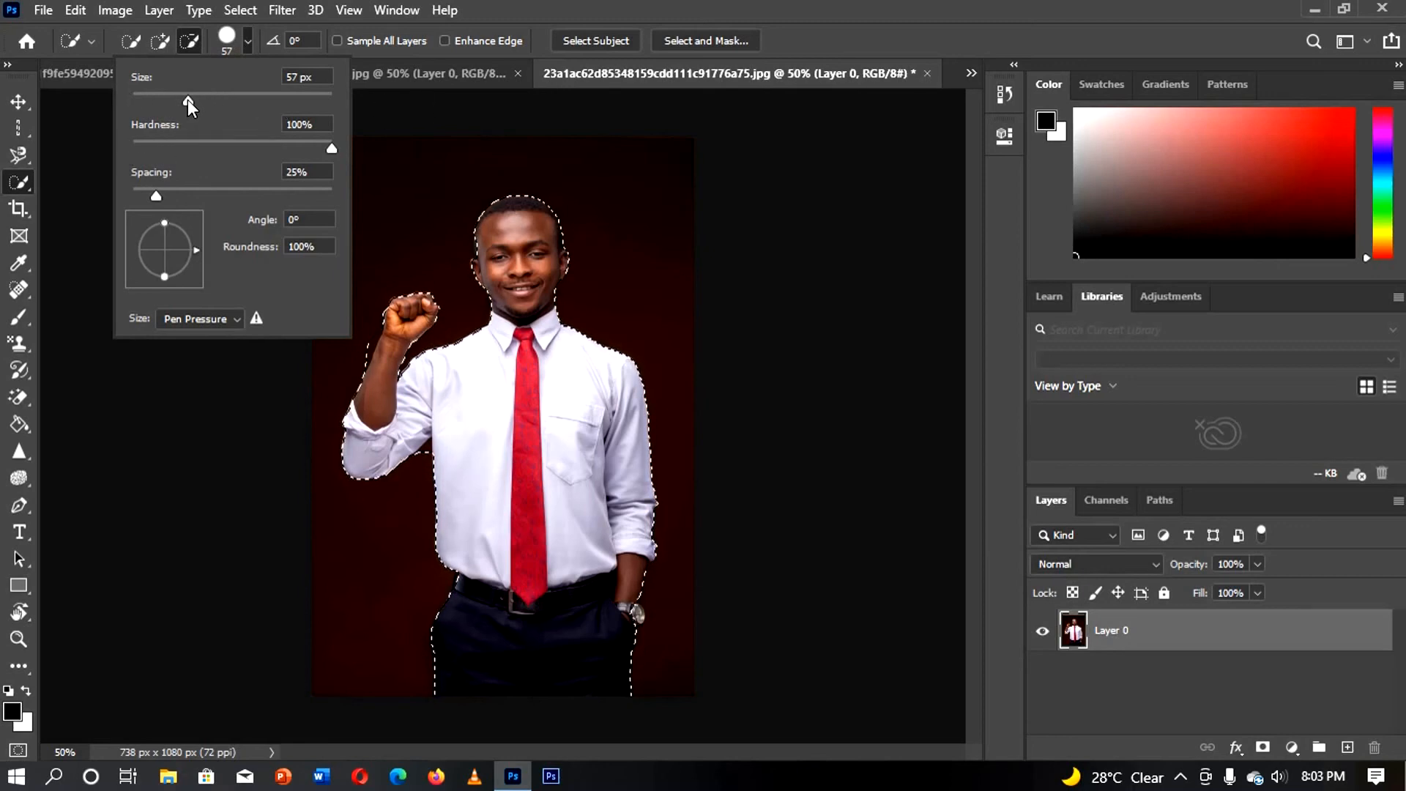
{"action": "mouse_move", "coordinate": [188, 99]}
{"action": "left_mouse_down"}
{"action": "mouse_move", "coordinate": [248, 107]}
{"action": "mouse_move", "coordinate": [196, 105]}
{"action": "left_mouse_up"}
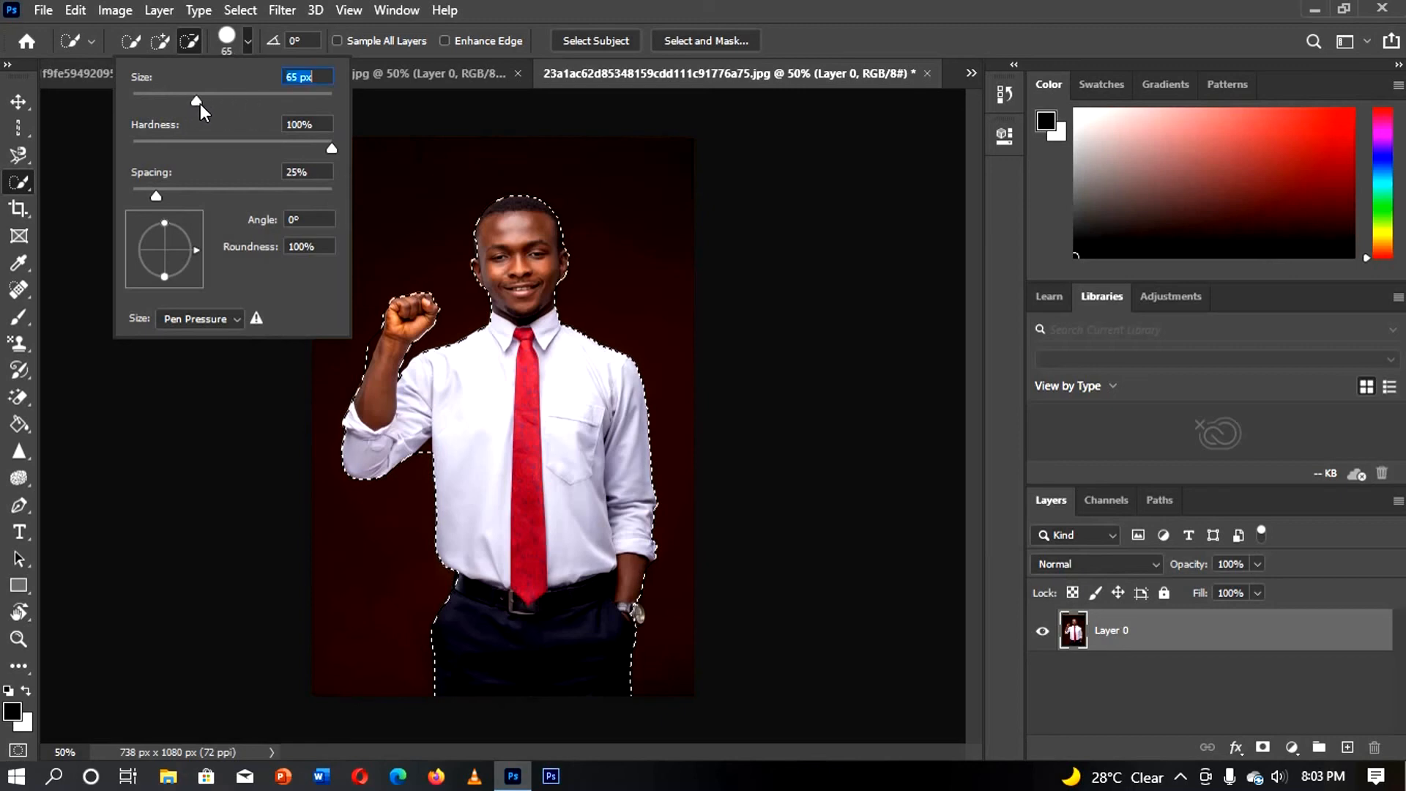
{"action": "left_click", "coordinate": [746, 273]}
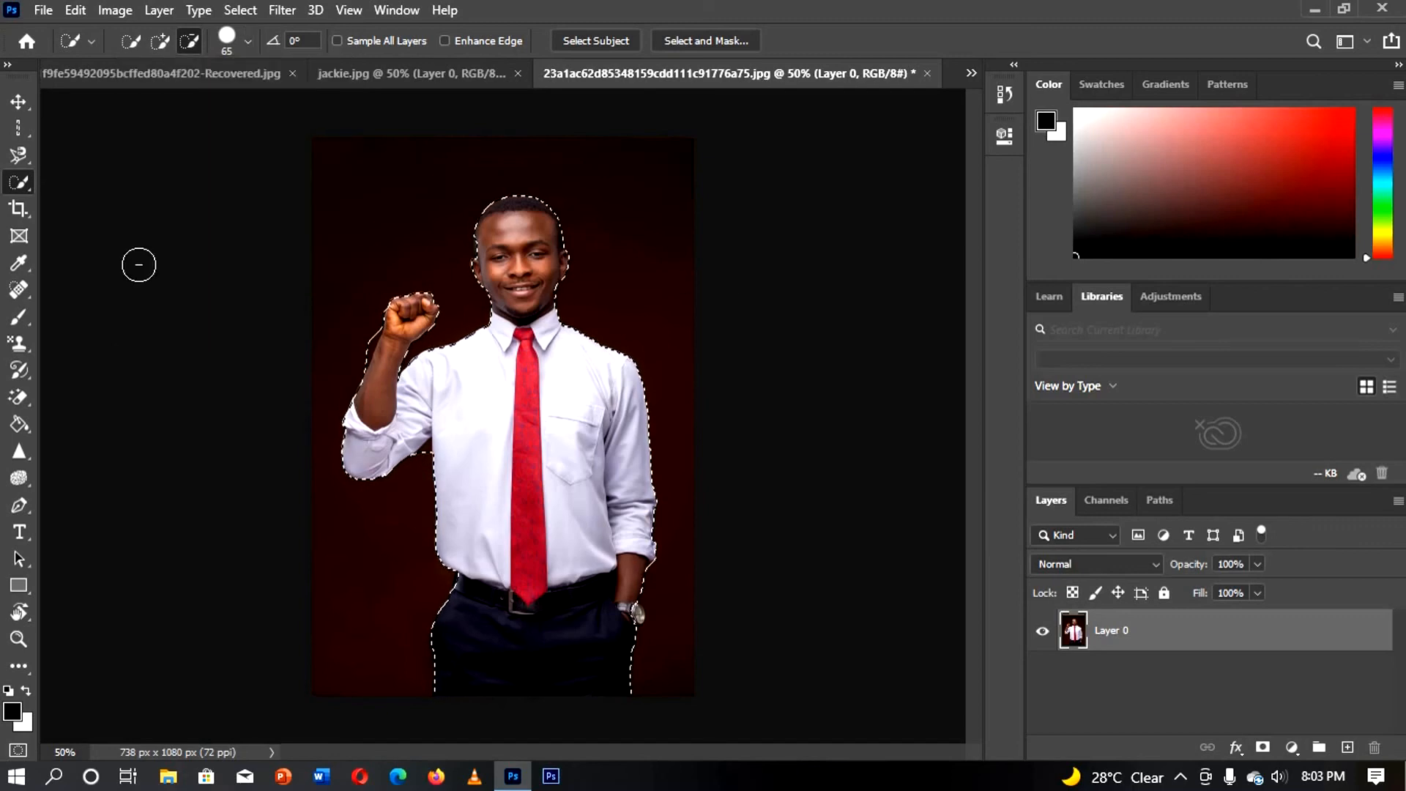
- Move the selected man slightly to the left and back to the right with the Move tool
{"action": "left_click", "coordinate": [18, 101]}
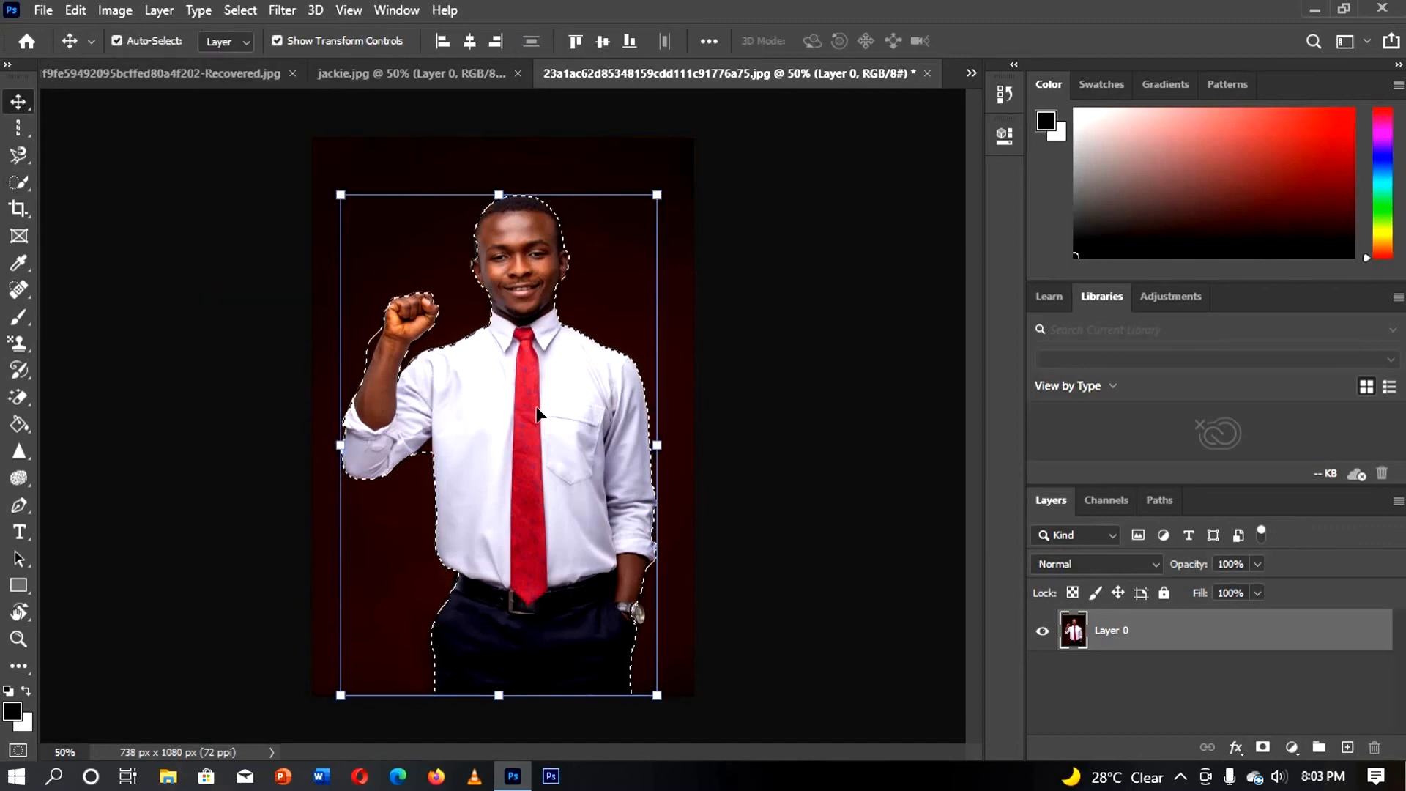
{"action": "mouse_move", "coordinate": [540, 410]}
{"action": "left_mouse_down"}
{"action": "mouse_move", "coordinate": [608, 380]}
{"action": "mouse_move", "coordinate": [637, 341]}
{"action": "mouse_move", "coordinate": [523, 322]}
{"action": "mouse_move", "coordinate": [480, 359]}
{"action": "mouse_move", "coordinate": [507, 415]}
{"action": "mouse_move", "coordinate": [677, 394]}
{"action": "mouse_move", "coordinate": [568, 392]}
{"action": "mouse_move", "coordinate": [530, 419]}
{"action": "left_mouse_up"}
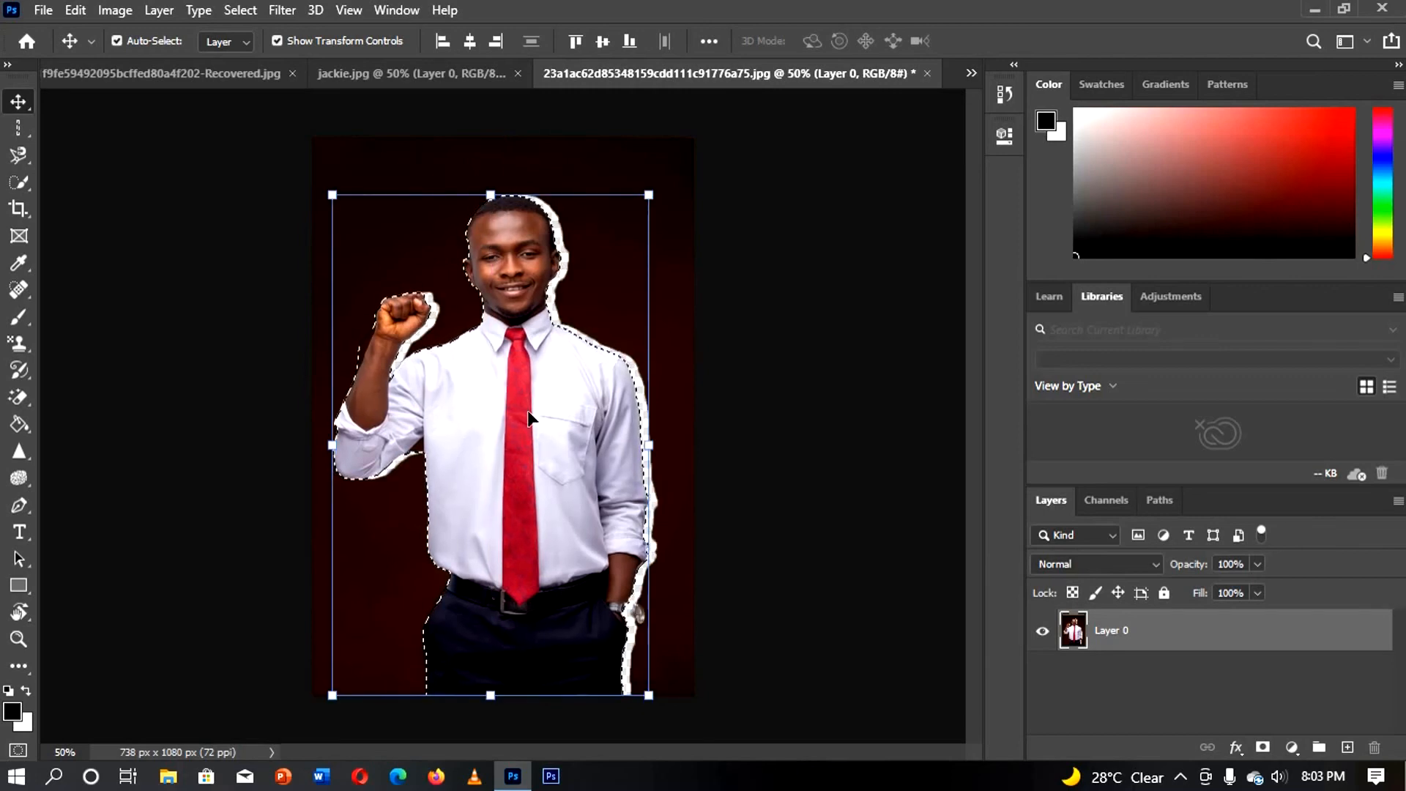
{"action": "left_click_drag", "start_coordinate": [530, 418], "coordinate": [536, 409]}
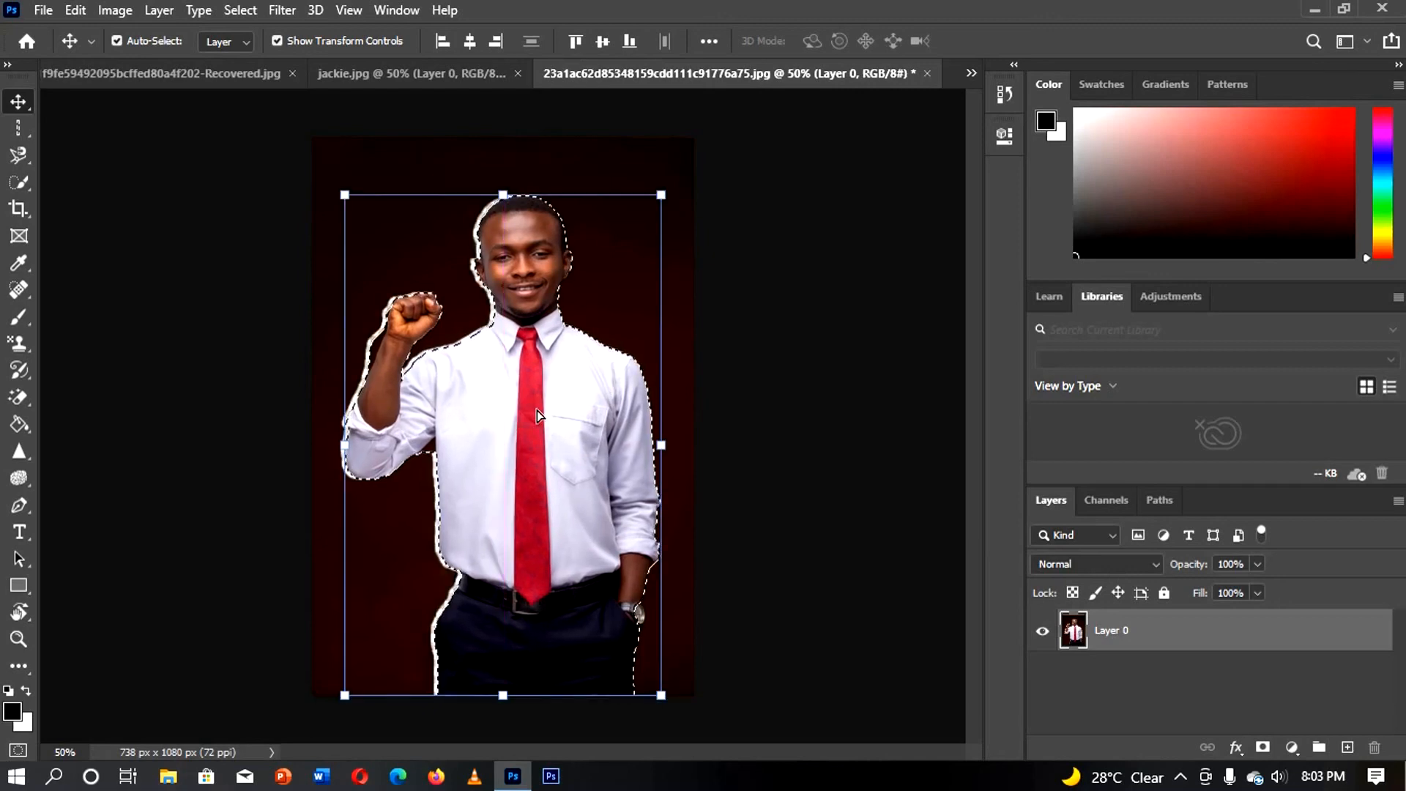
- Undo the moves of the man and all the quick selection strokes
{"action": "key", "text": "ctrl+z"}
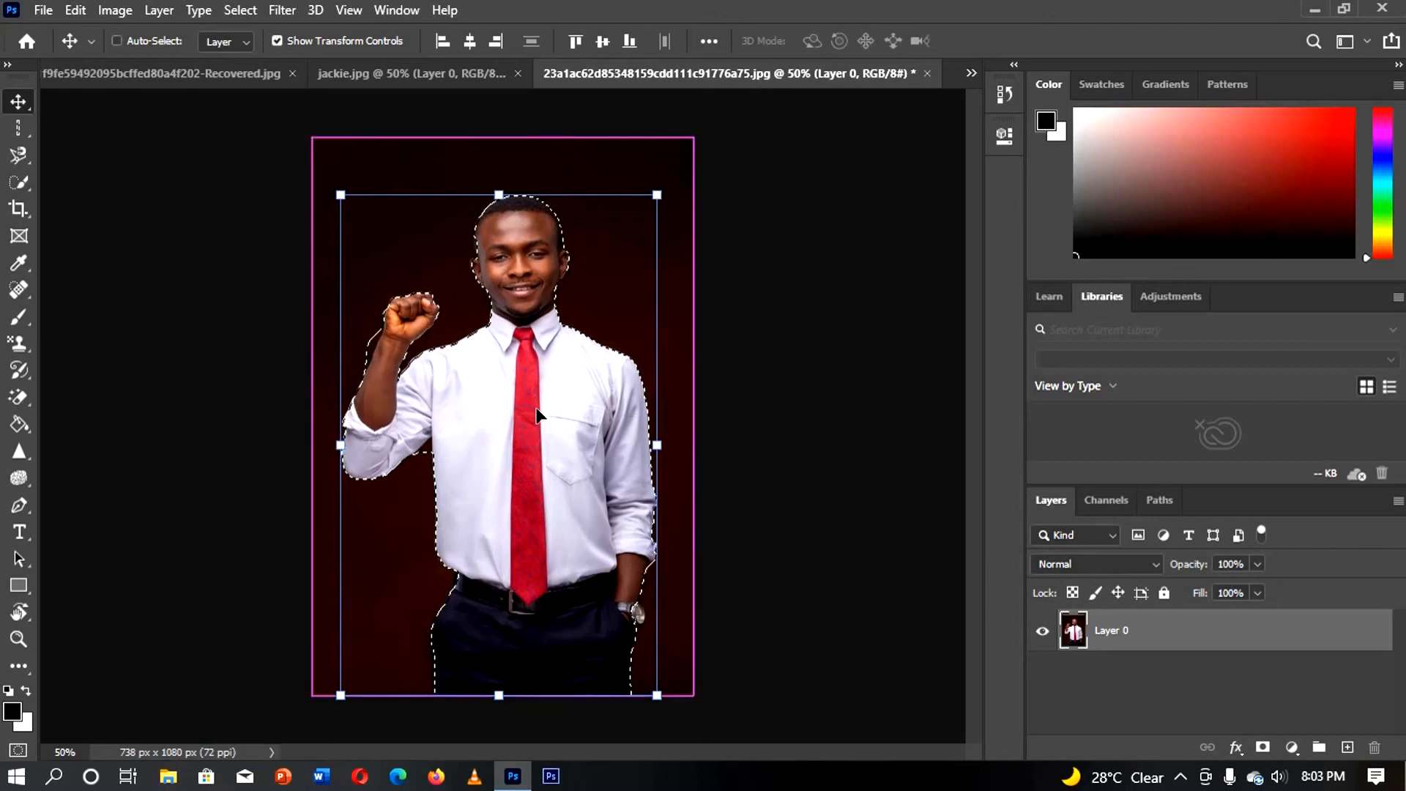
{"action": "key", "text": "ctrl+z"}
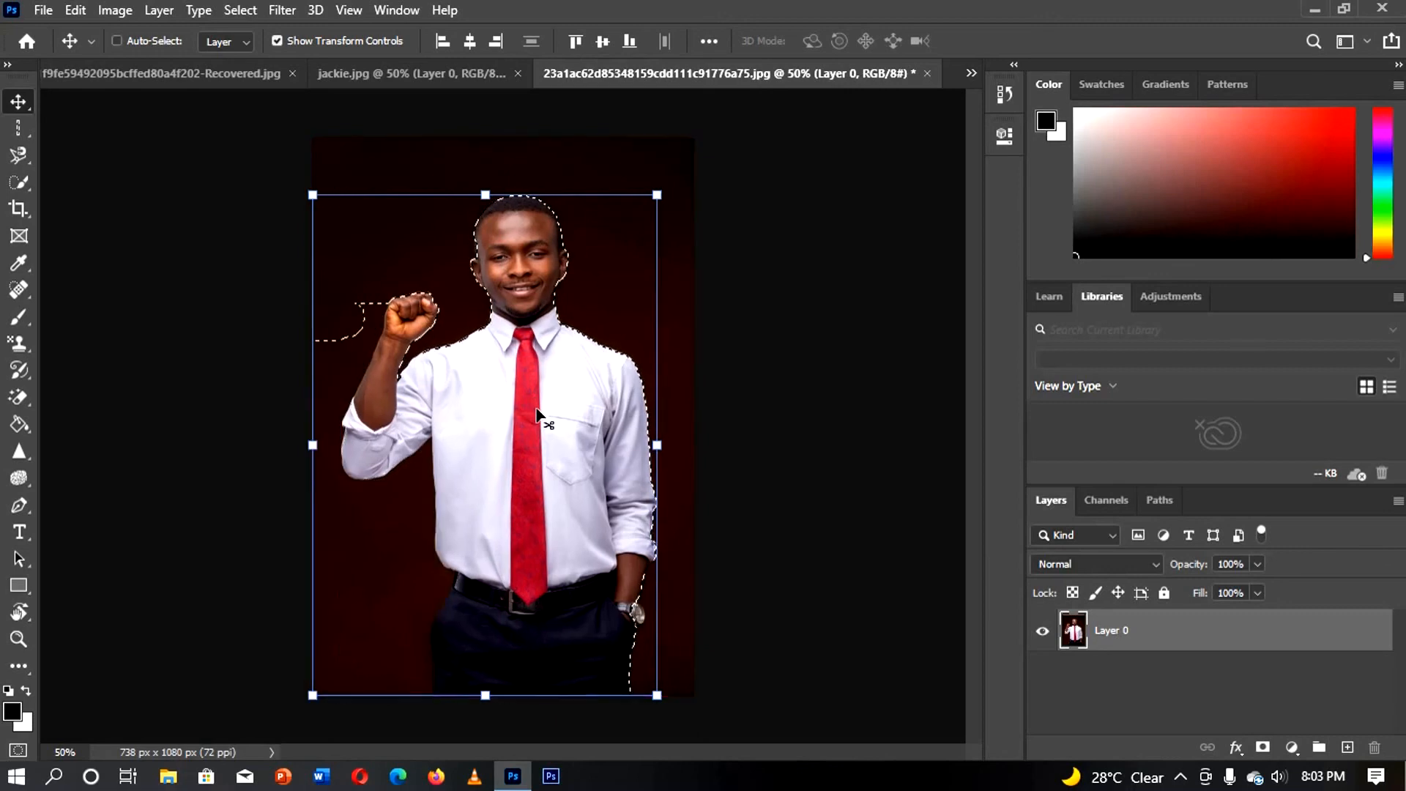
{"action": "key", "text": "ctrl+z"}
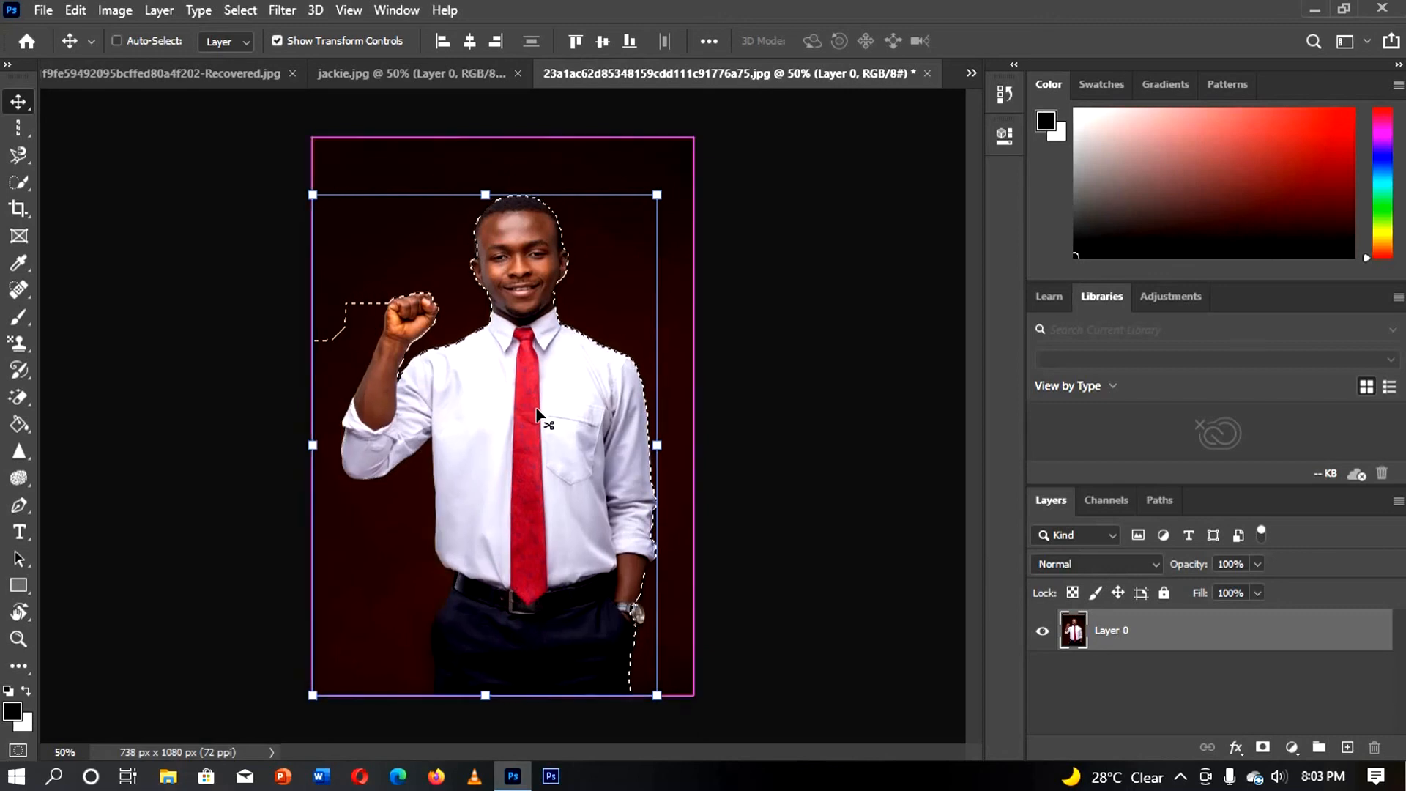
{"action": "key", "text": "ctrl+z"}
{"action": "key", "text": "ctrl+z"}
{"action": "key", "text": "ctrl+z"}
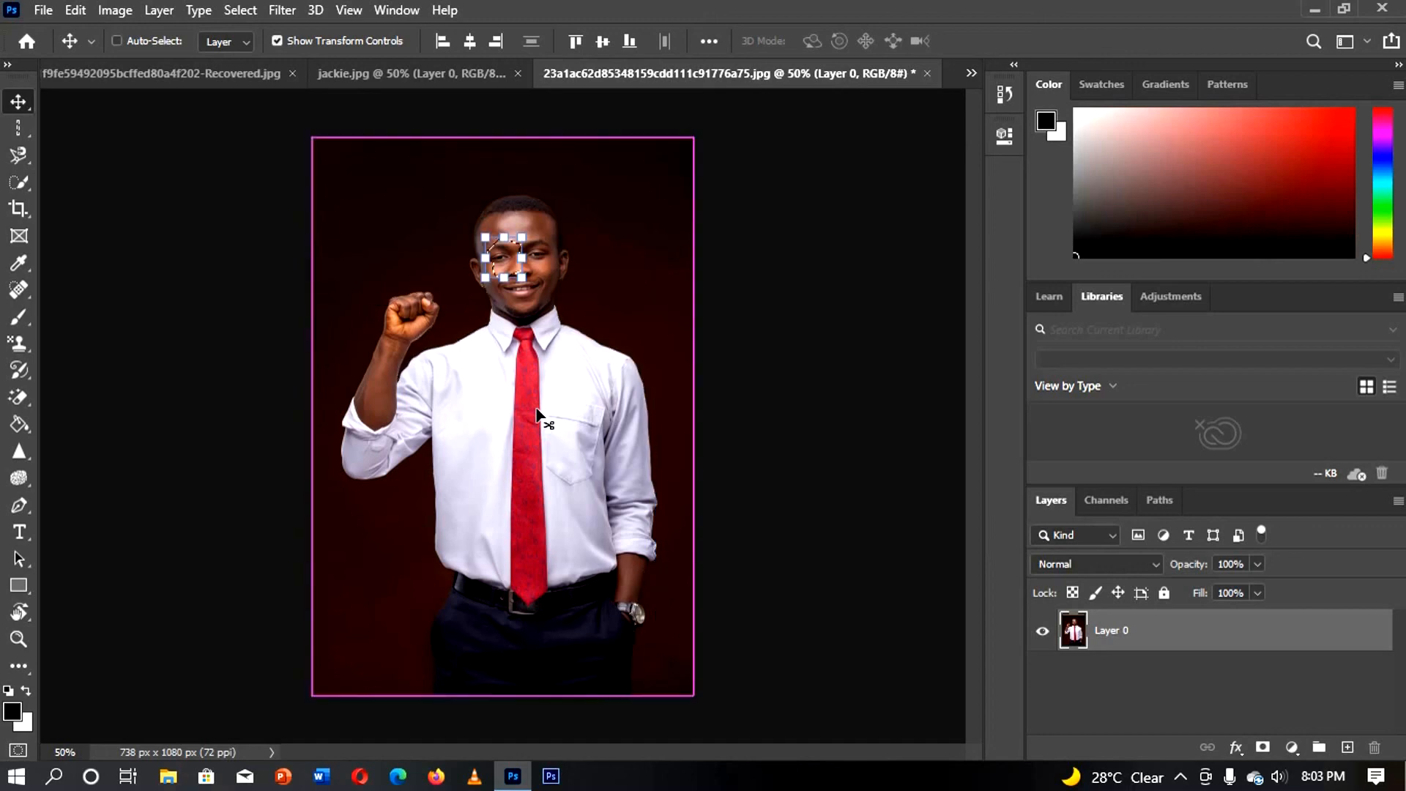
{"action": "key", "text": "ctrl+z"}
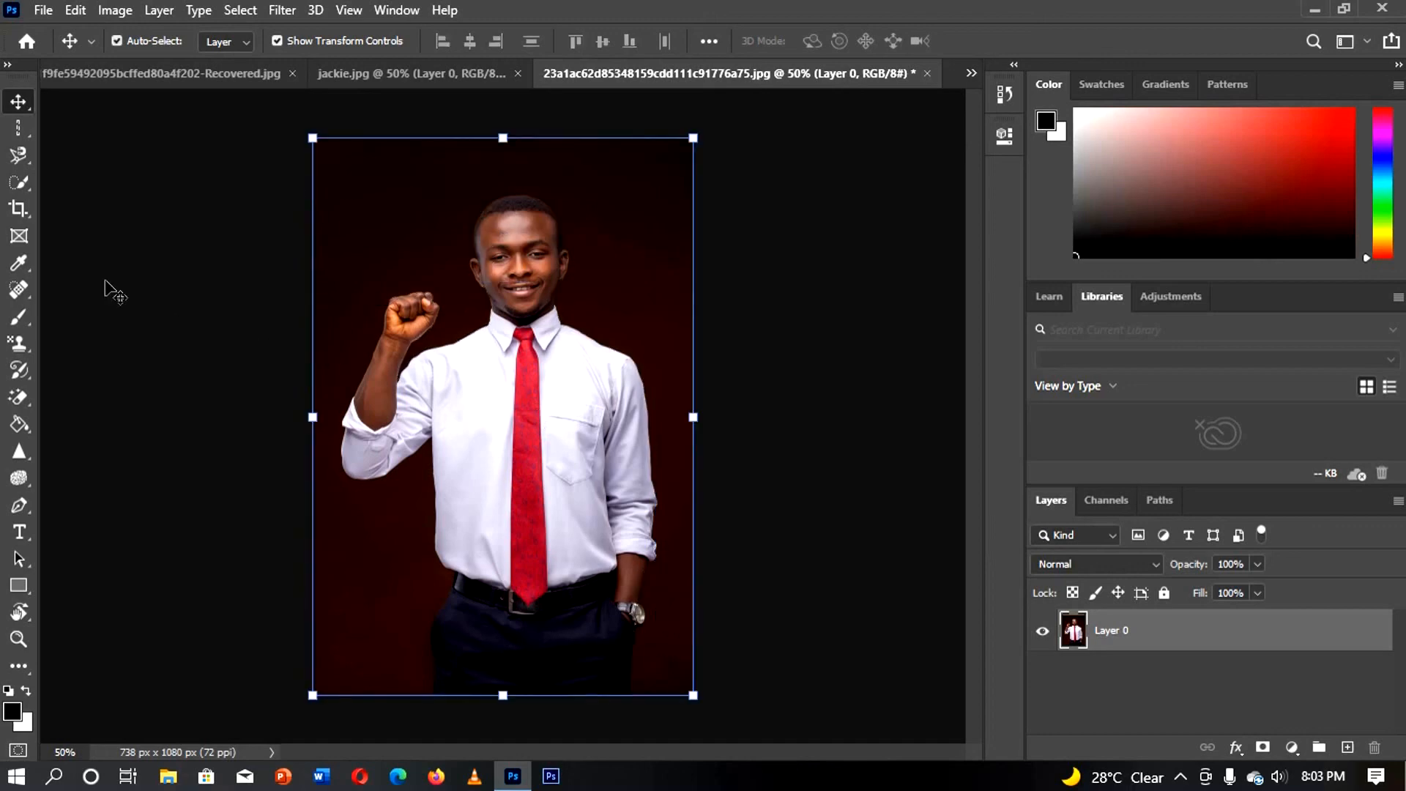
- Switch to the Magic Wand tool
{"action": "left_click", "coordinate": [17, 183]}
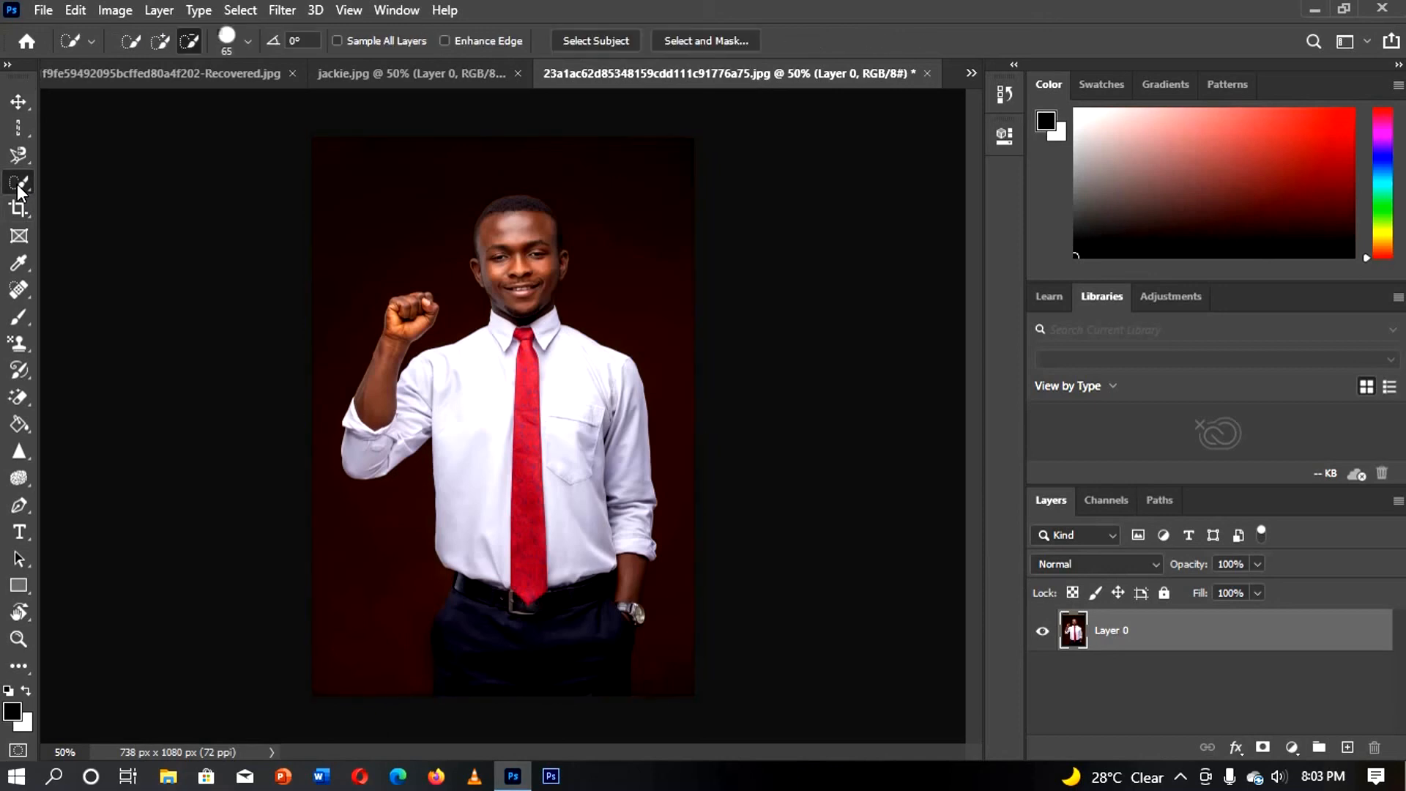
{"action": "right_click", "coordinate": [17, 183]}
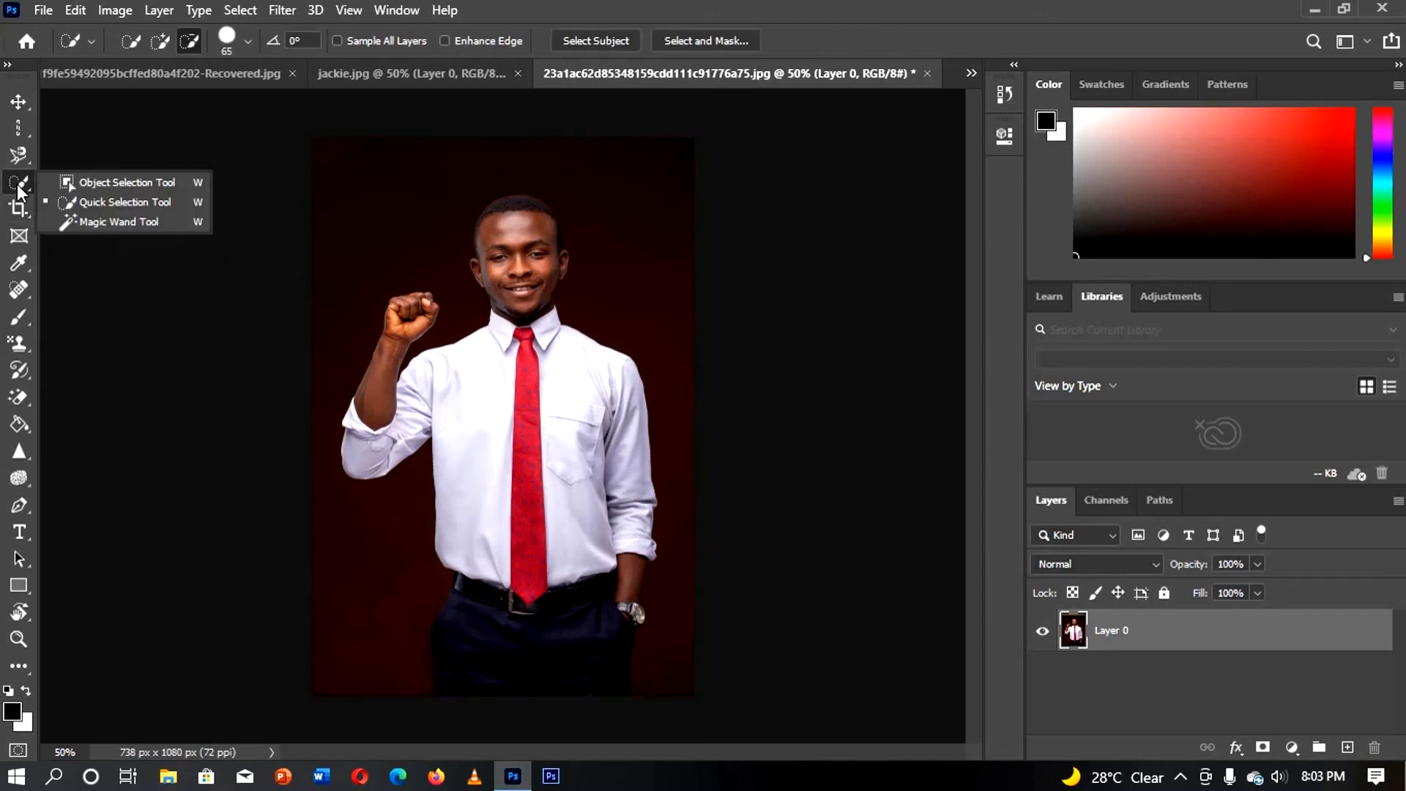
{"action": "left_click", "coordinate": [86, 221]}
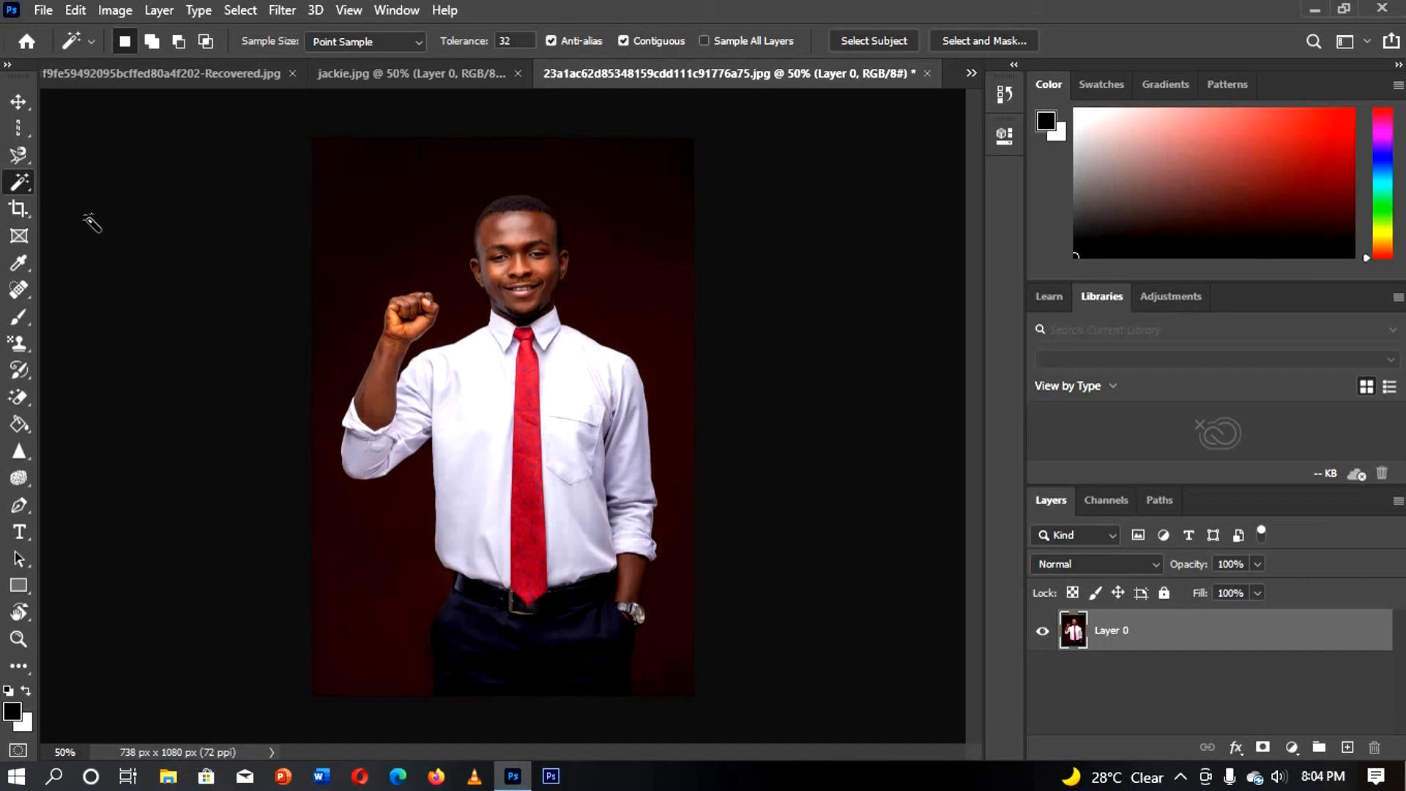
- In jackie.jpg, select the upper background, left background, dress and lower-right background in turn with the Magic Wand at tolerance 32
{"action": "left_click", "coordinate": [375, 78]}
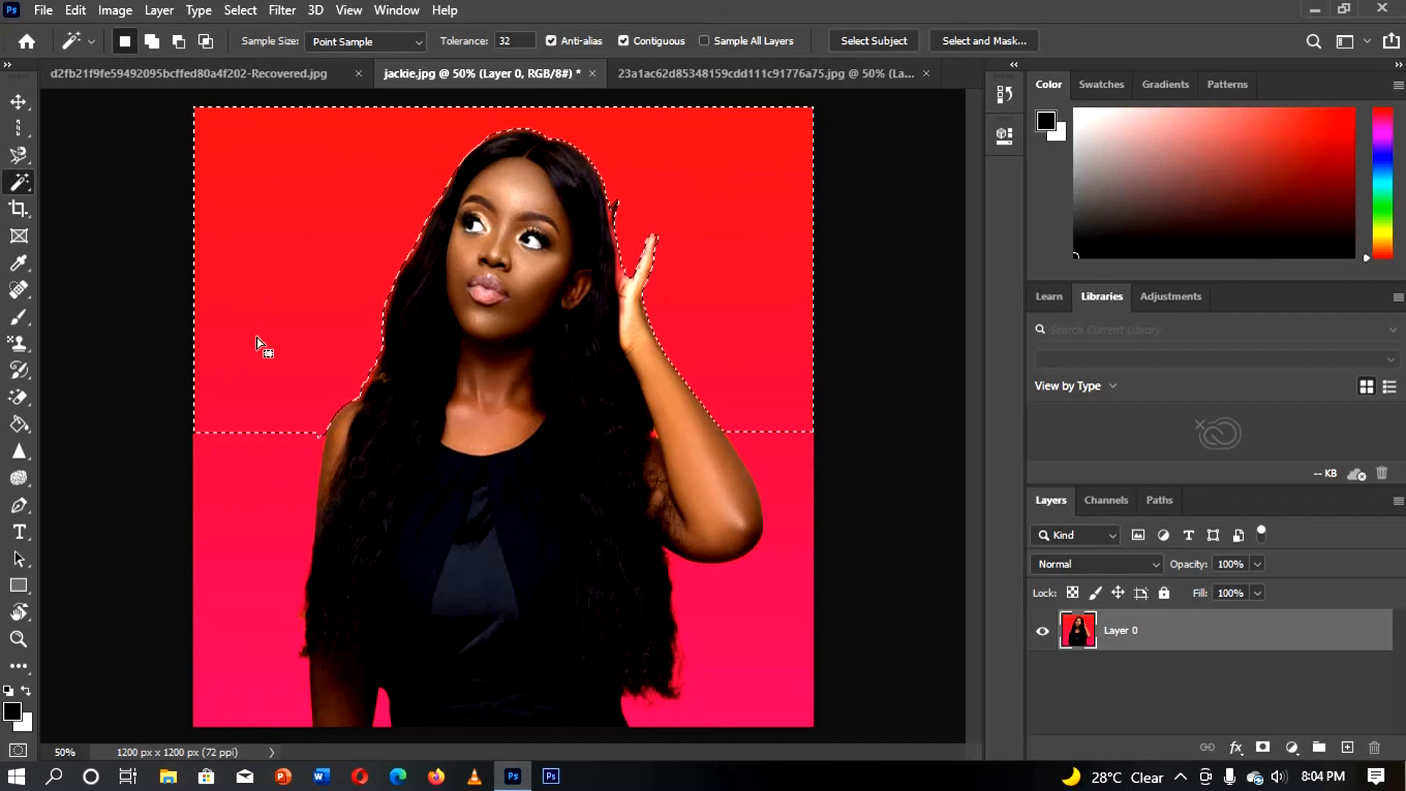
{"action": "left_click", "coordinate": [259, 540]}
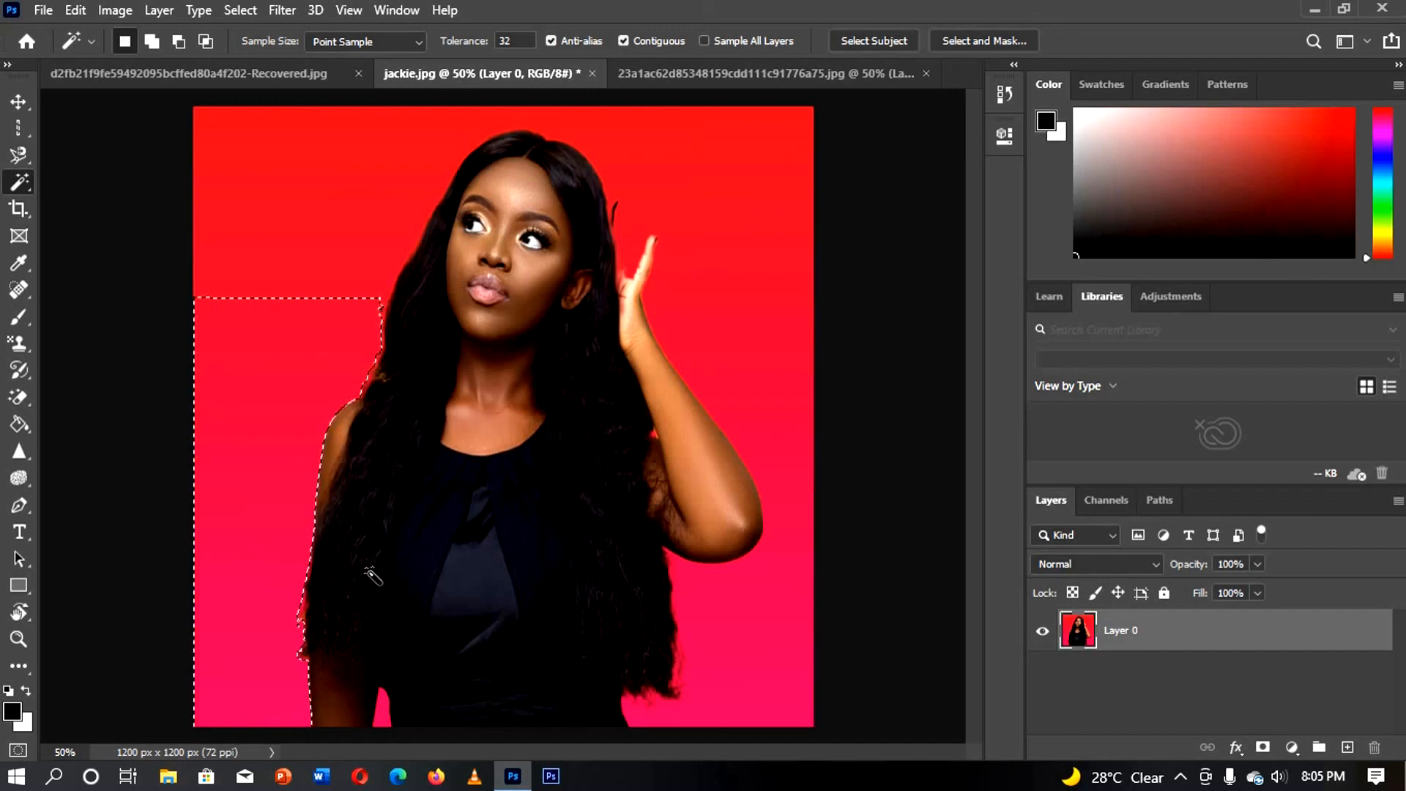
{"action": "left_click", "coordinate": [446, 588]}
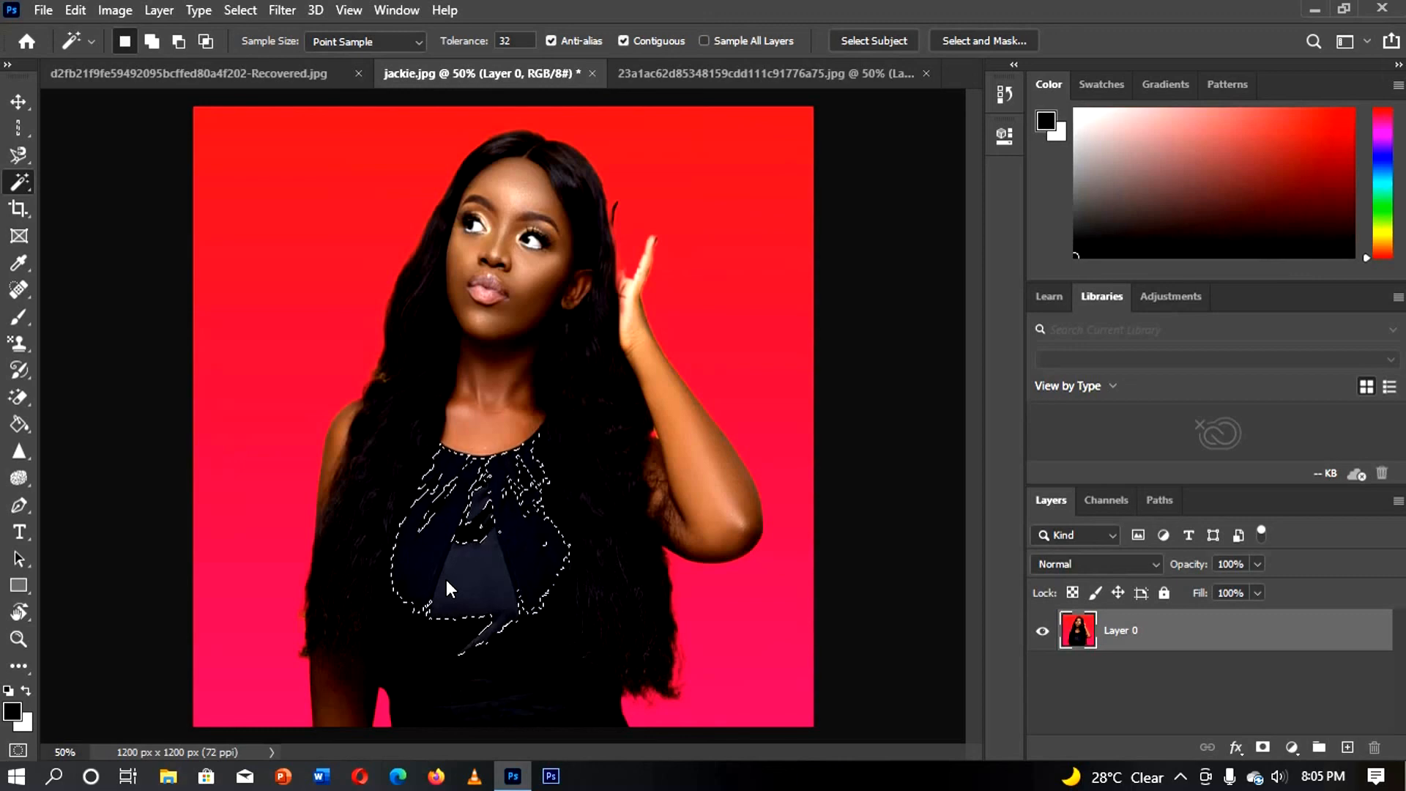
{"action": "left_click", "coordinate": [732, 619]}
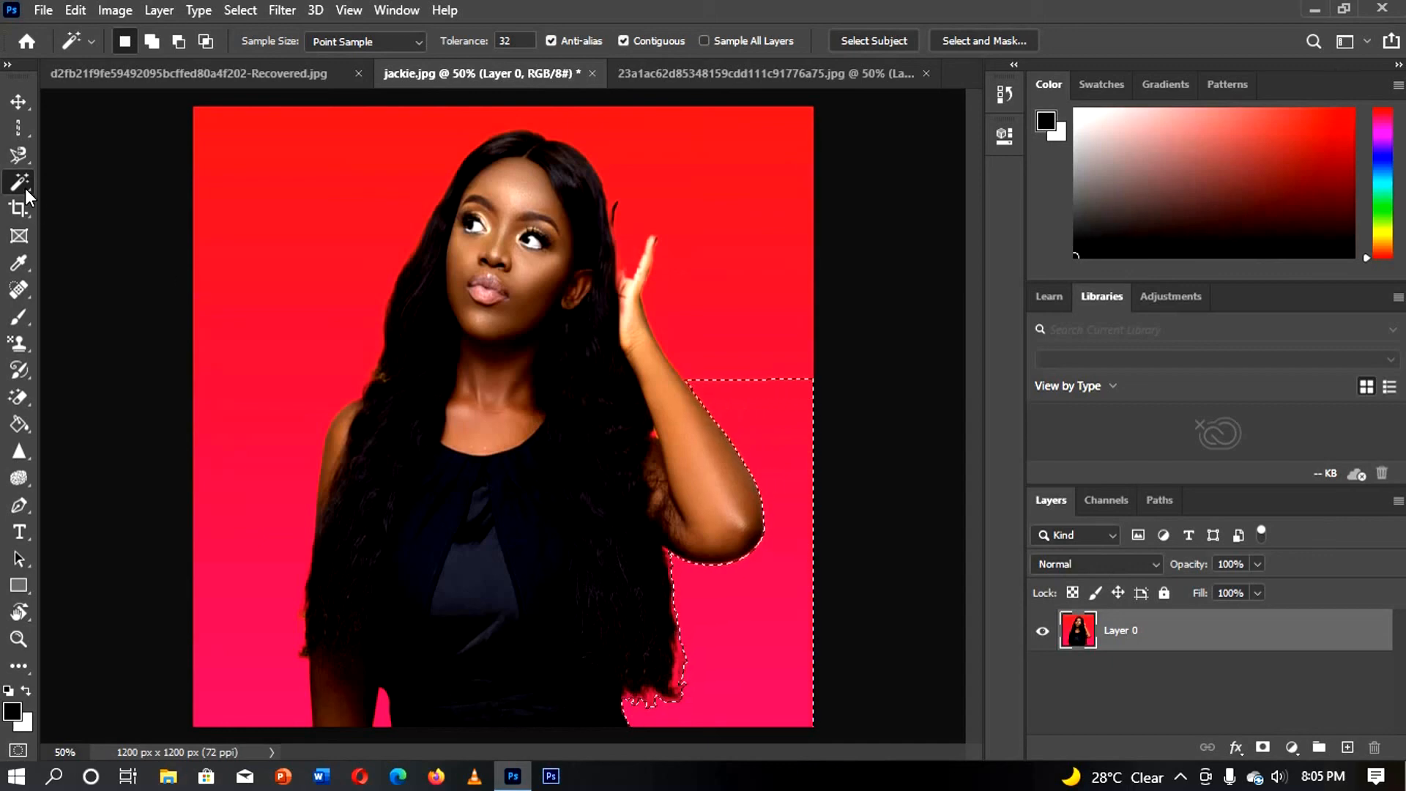
- Deselect the background area and start a Magnetic Lasso outline at the woman's arm near the photo's lower edge
{"action": "left_click", "coordinate": [20, 153]}
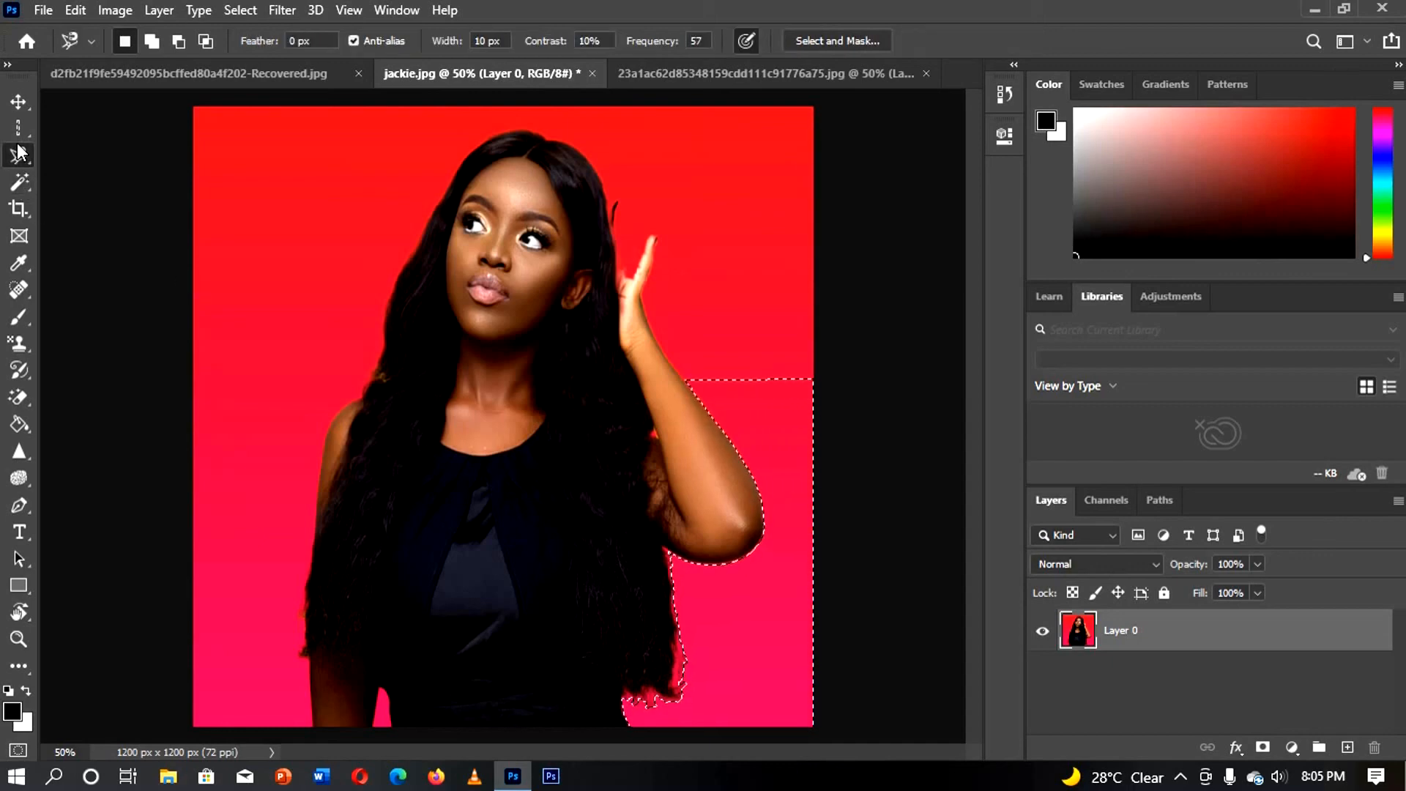
{"action": "right_click", "coordinate": [19, 153]}
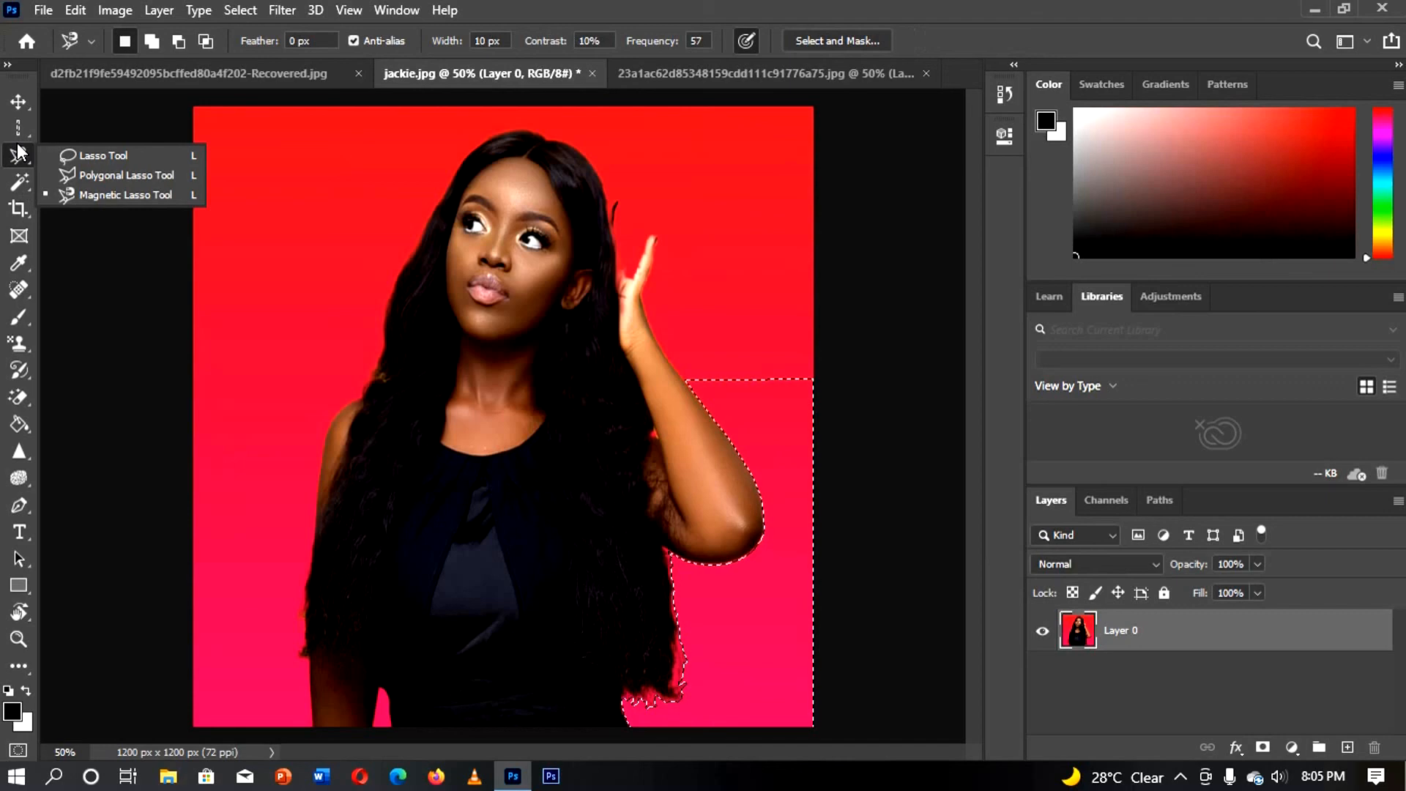
{"action": "left_click", "coordinate": [104, 196]}
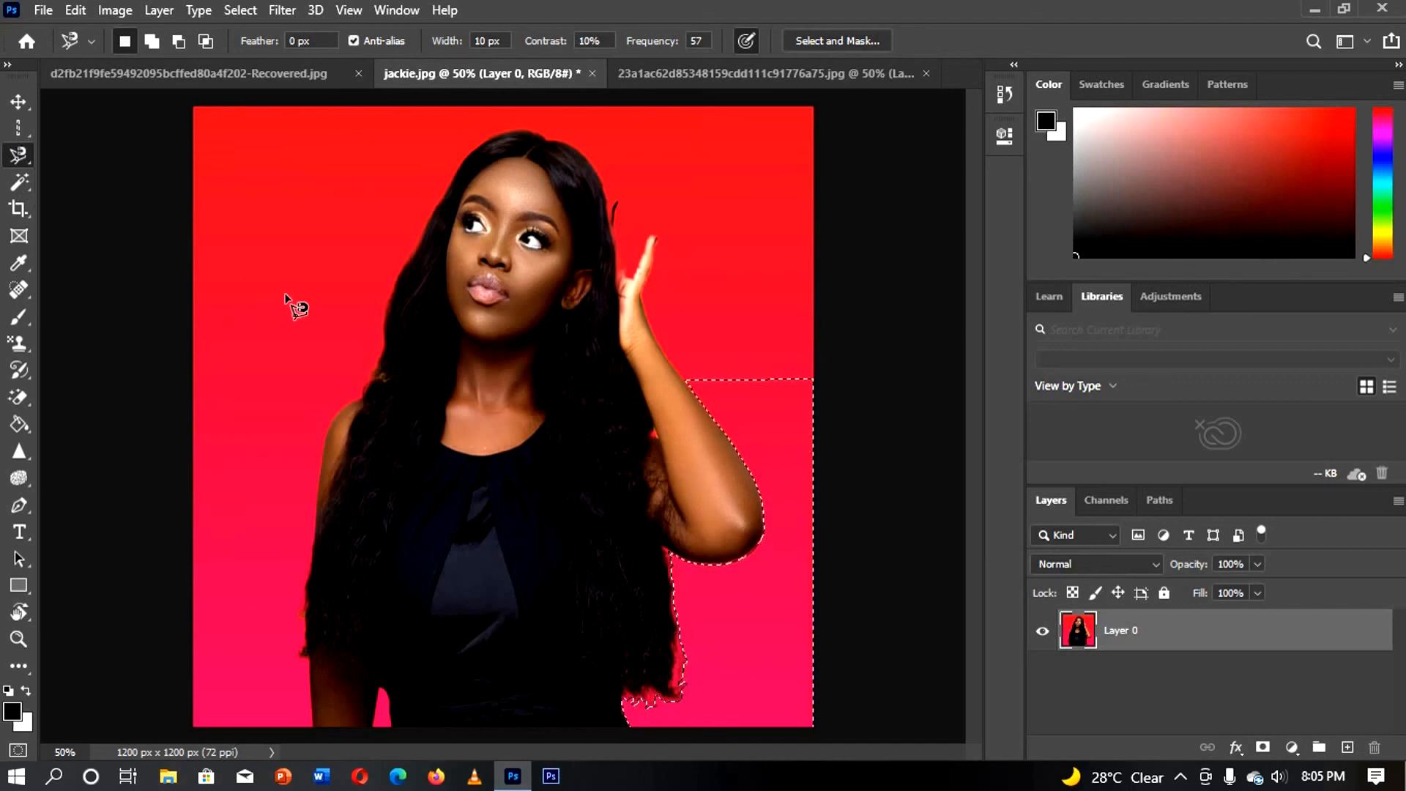
{"action": "key", "text": "ctrl+d"}
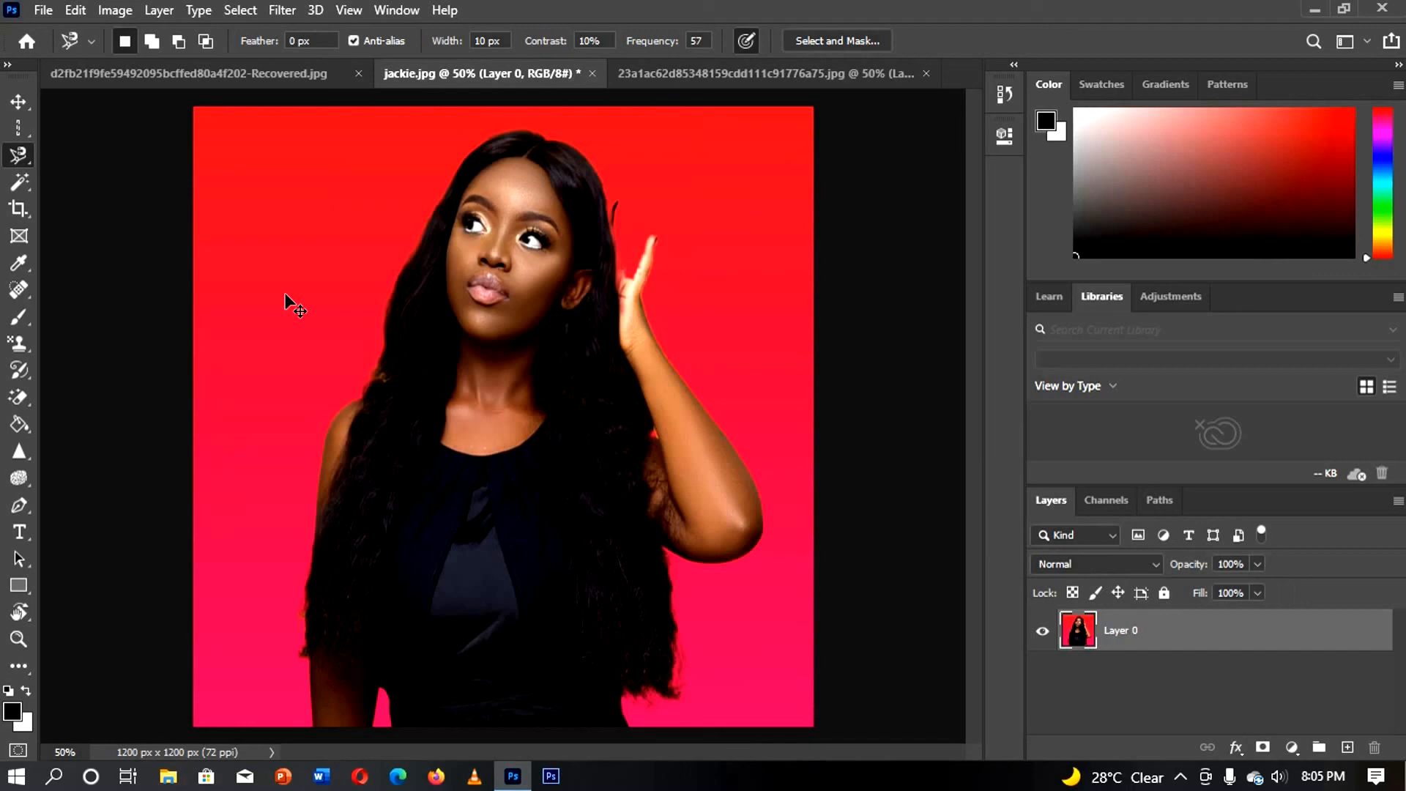
{"action": "left_click", "coordinate": [310, 716]}
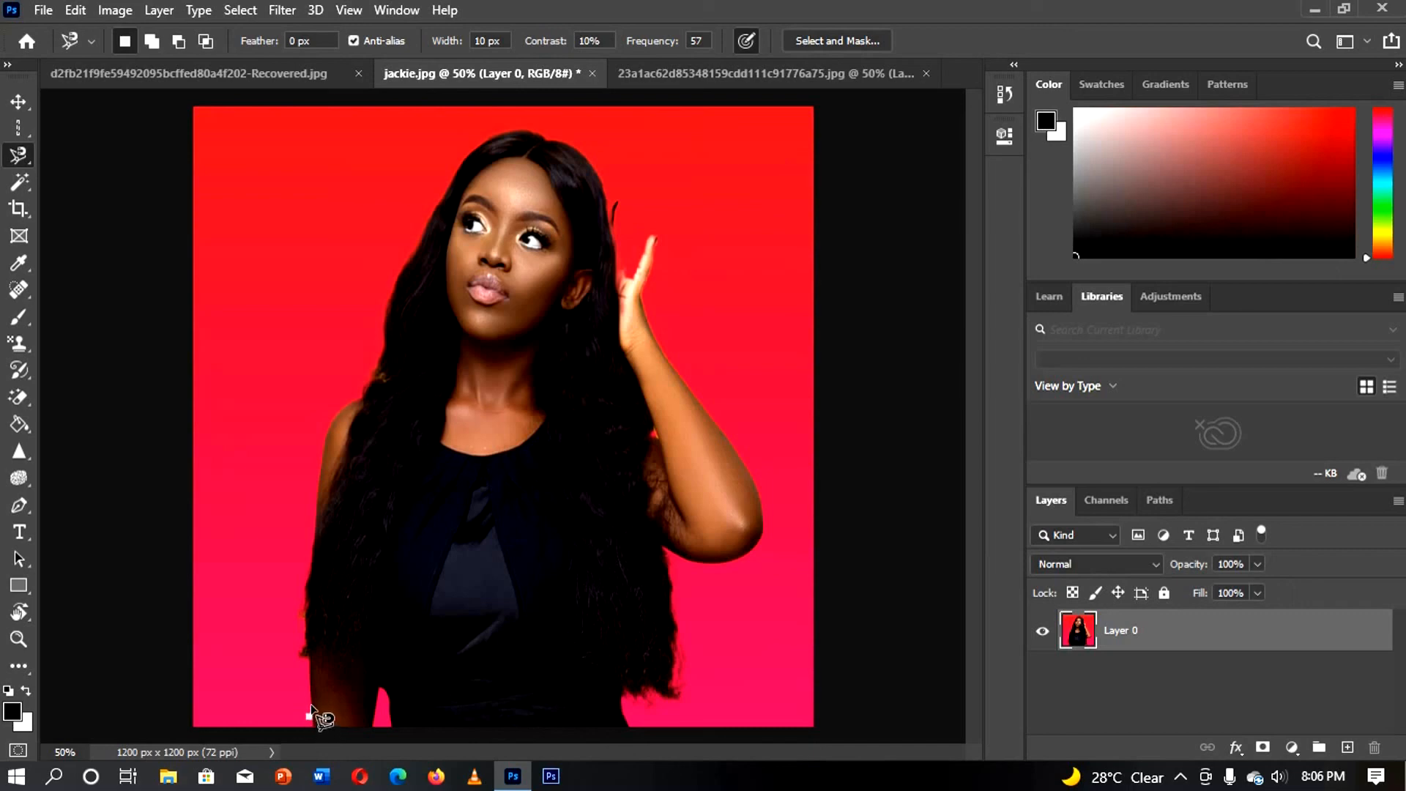